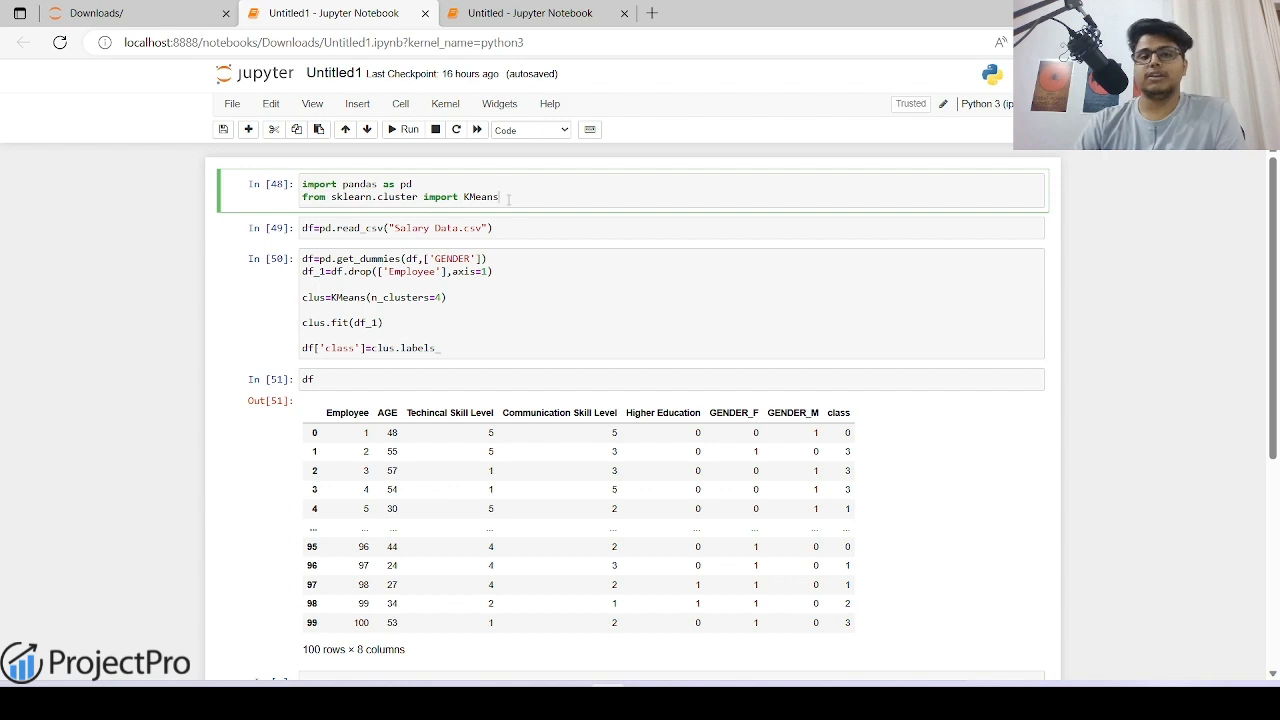
Switch to File Explorer and open the Salary Data file from the recent files in Excel
{"action": "left_click", "coordinate": [507, 230]}
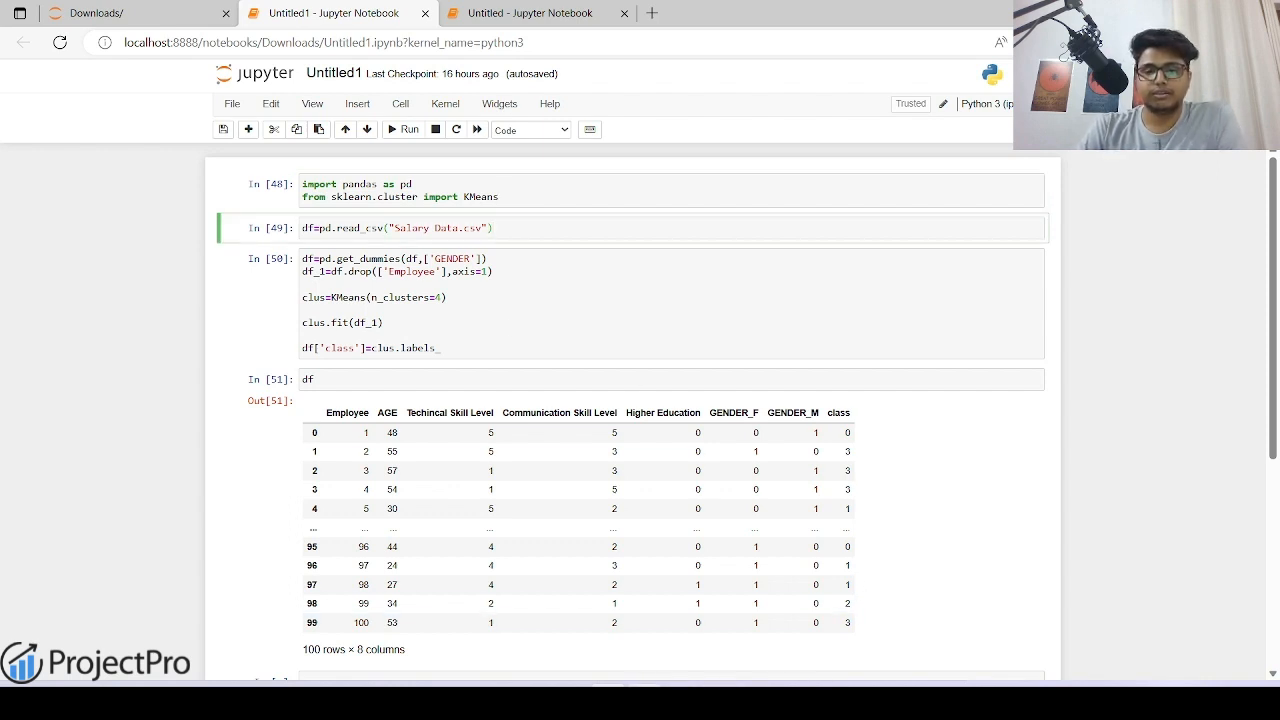
{"action": "left_click", "coordinate": [571, 702]}
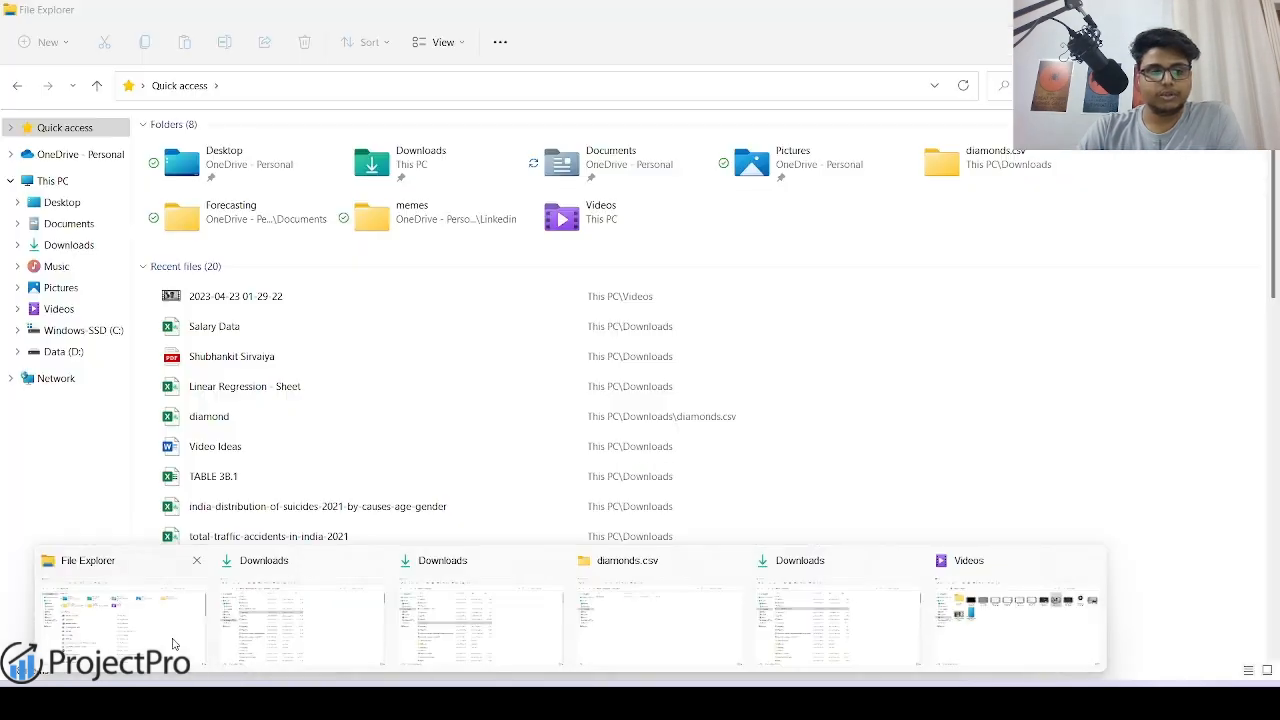
{"action": "left_click", "coordinate": [173, 644]}
{"action": "double_click", "coordinate": [238, 322]}
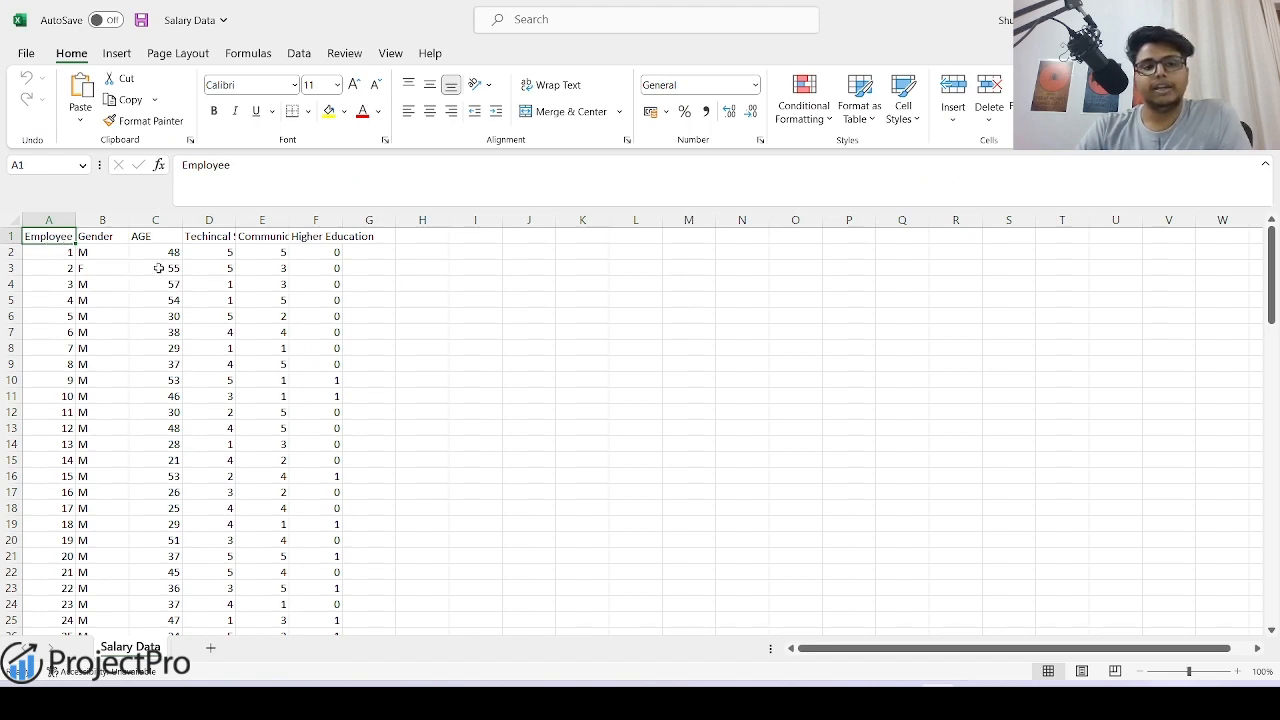
Auto-fit the widths of the Techincal Skill Level, Communication Skill Level and Higher Education columns to their headers
{"action": "left_click", "coordinate": [75, 255]}
{"action": "left_click", "coordinate": [100, 252]}
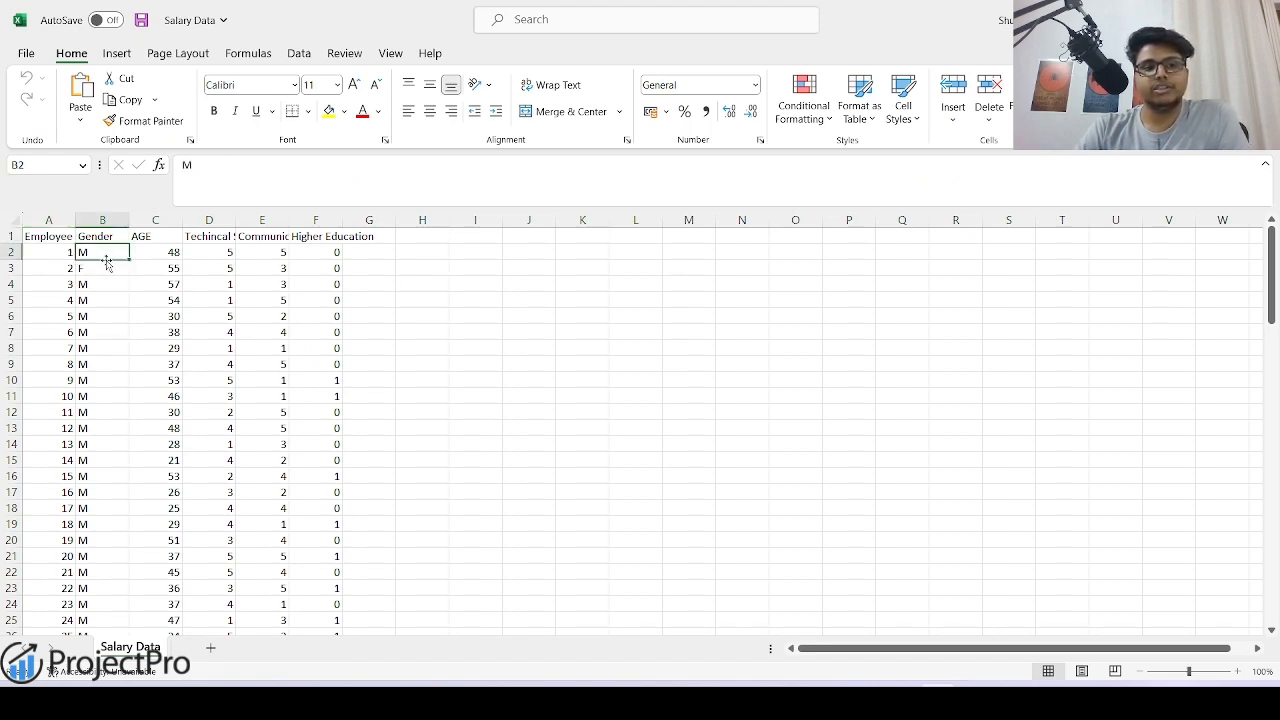
{"action": "left_click", "coordinate": [150, 242]}
{"action": "left_click", "coordinate": [210, 238]}
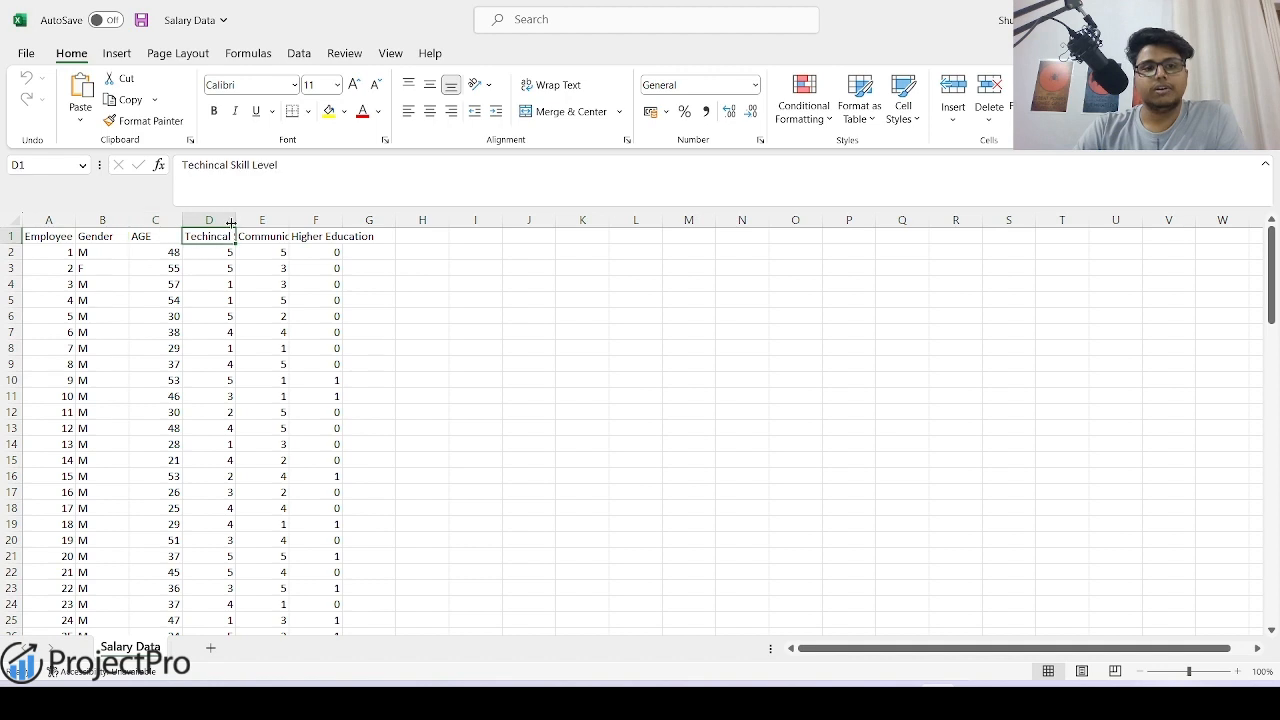
{"action": "double_click", "coordinate": [233, 222]}
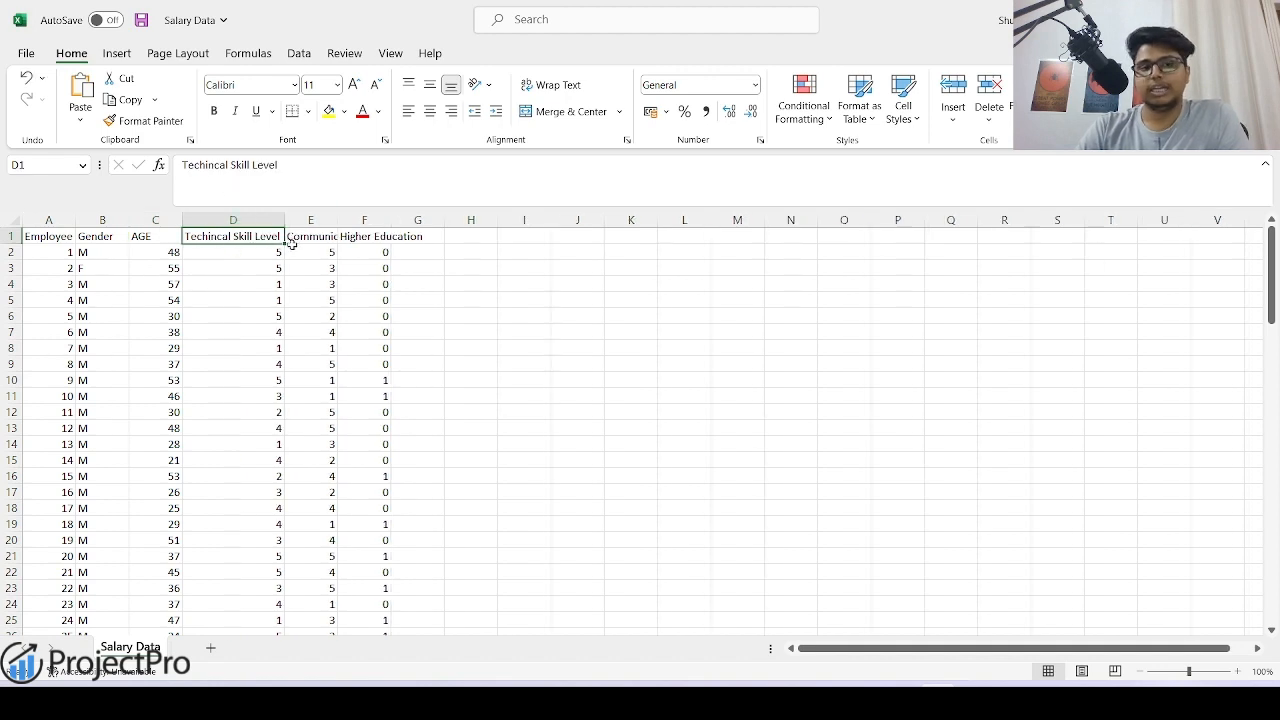
{"action": "left_click", "coordinate": [303, 237]}
{"action": "double_click", "coordinate": [338, 220]}
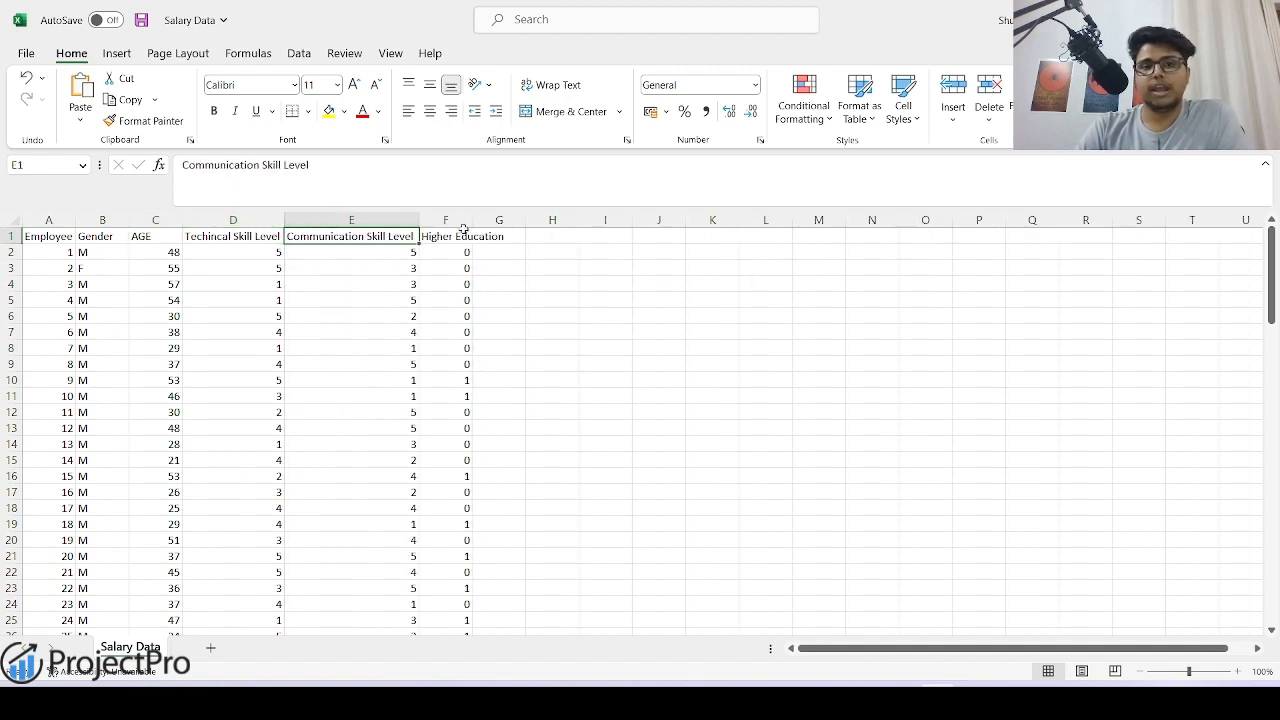
{"action": "double_click", "coordinate": [469, 226]}
Examine the Higher Education values and look over the whole employee table from the header row downward
{"action": "left_click", "coordinate": [368, 318]}
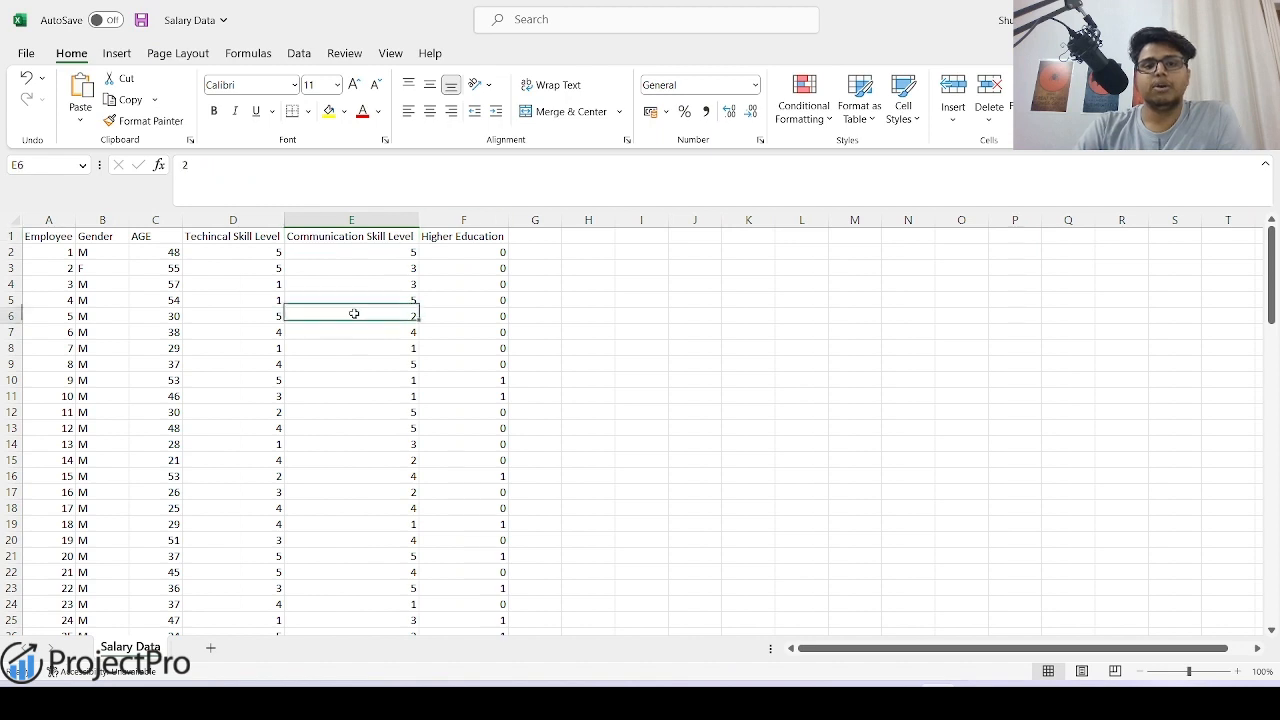
{"action": "left_click", "coordinate": [460, 282]}
{"action": "left_click", "coordinate": [459, 316]}
{"action": "left_click", "coordinate": [482, 377]}
{"action": "left_click", "coordinate": [483, 413]}
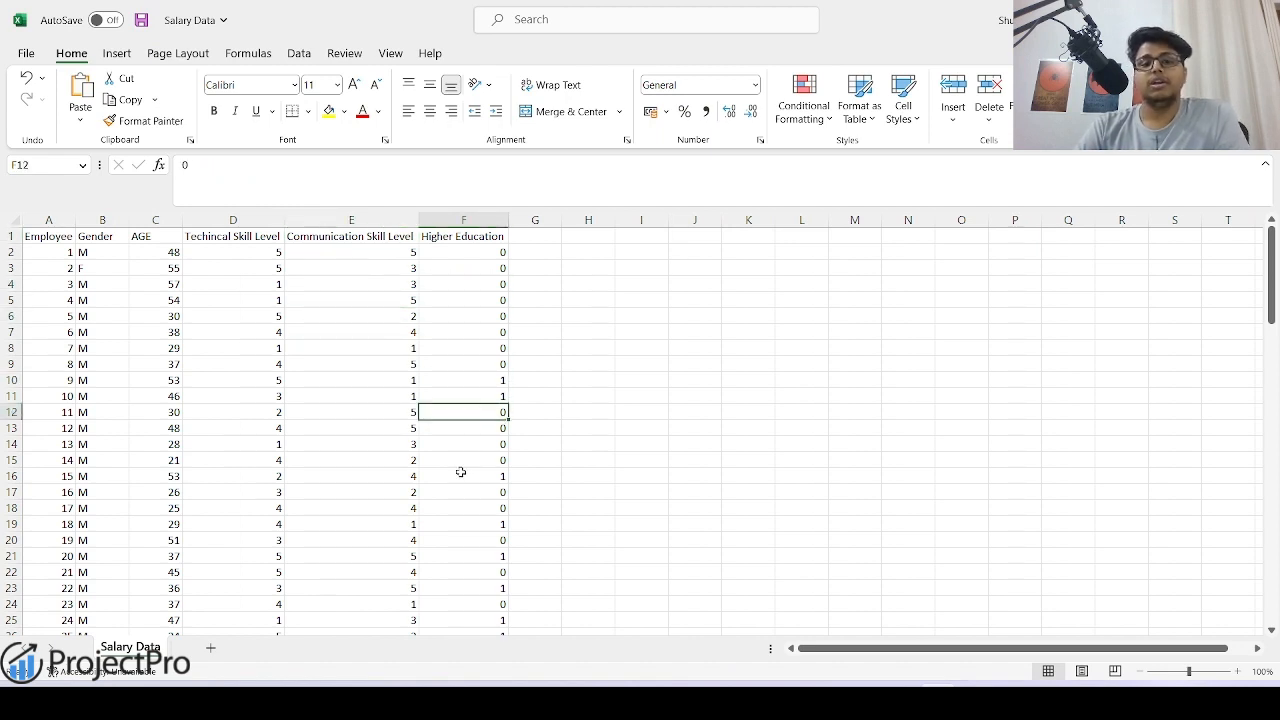
{"action": "scroll", "coordinate": [462, 473], "scroll_direction": "down", "scroll_amount": 2}
{"action": "scroll", "coordinate": [462, 473], "scroll_direction": "down", "scroll_amount": 3}
{"action": "scroll", "coordinate": [464, 474], "scroll_direction": "up", "scroll_amount": 5}
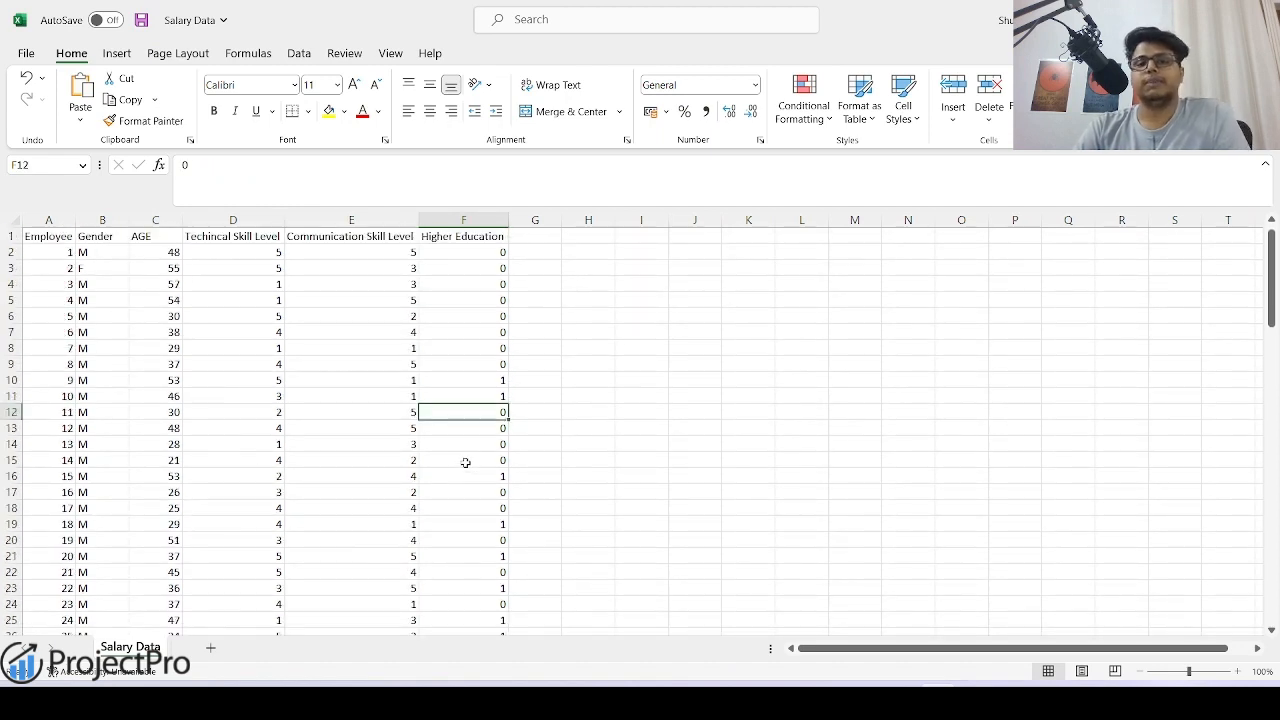
{"action": "left_click", "coordinate": [465, 376]}
{"action": "left_click", "coordinate": [466, 348]}
{"action": "left_click", "coordinate": [470, 318]}
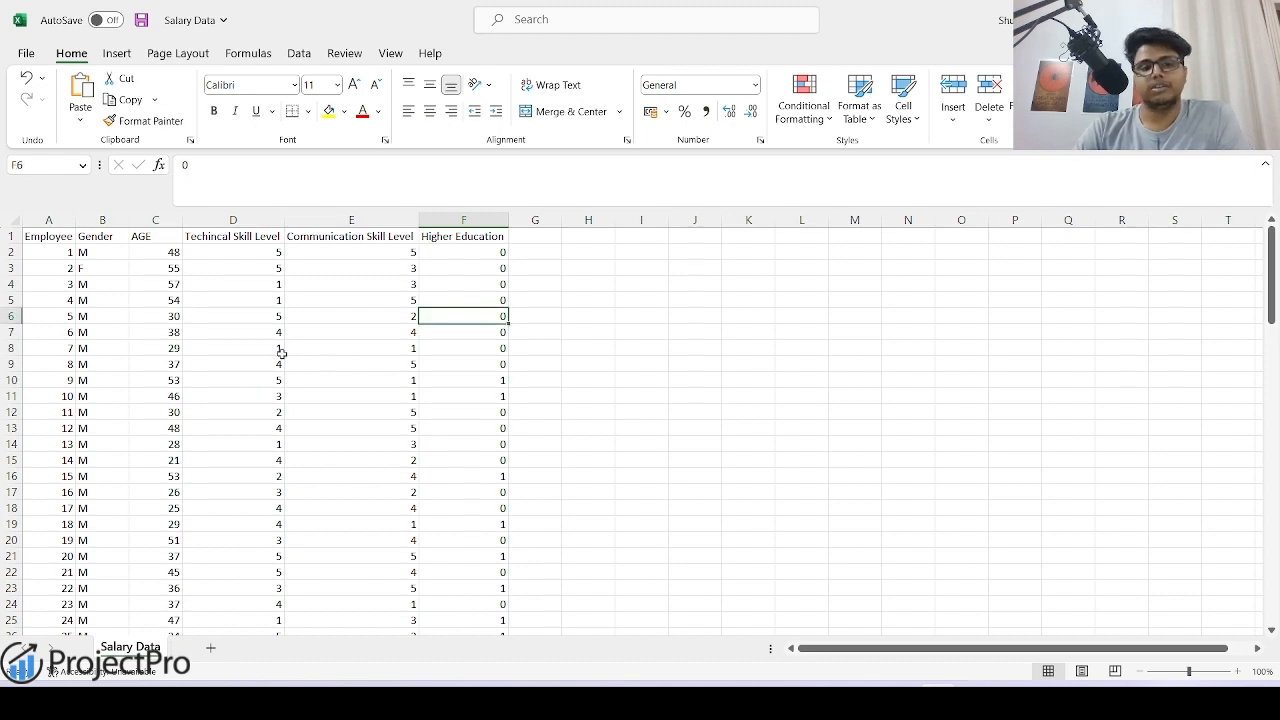
{"action": "left_click_drag", "start_coordinate": [50, 237], "coordinate": [445, 634]}
{"action": "scroll", "coordinate": [403, 537], "scroll_direction": "down", "scroll_amount": 5}
{"action": "scroll", "coordinate": [403, 537], "scroll_direction": "down", "scroll_amount": 2}
{"action": "scroll", "coordinate": [406, 534], "scroll_direction": "up", "scroll_amount": 7}
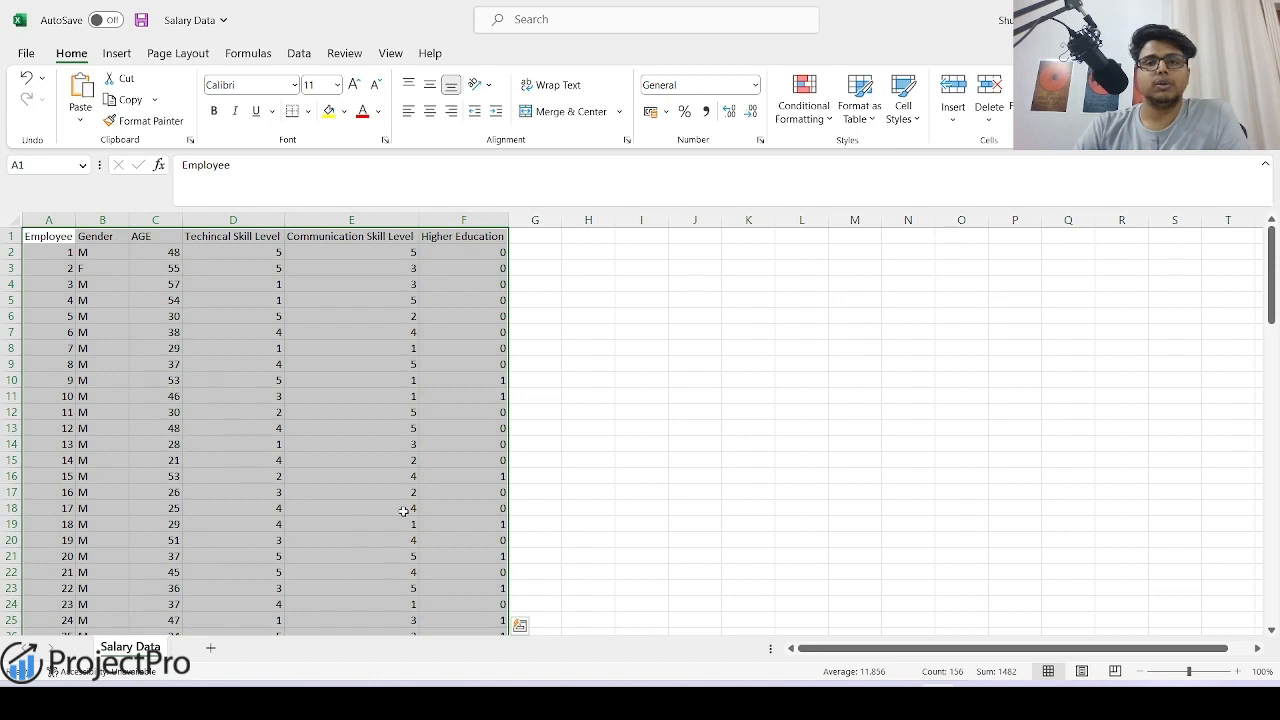
Switch back to the Untitled1 Jupyter notebook and insert a blank line after the get_dummies line in the clustering cell
{"action": "mouse_move", "coordinate": [572, 684]}
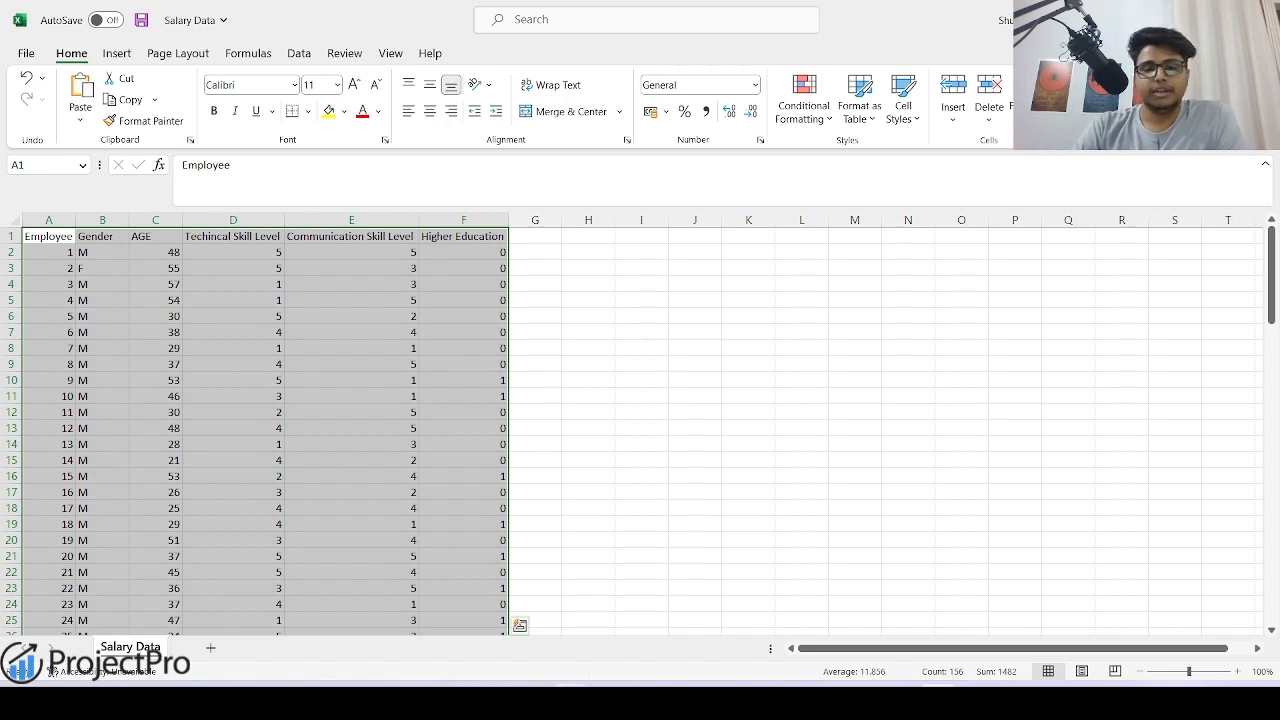
{"action": "left_click", "coordinate": [572, 703]}
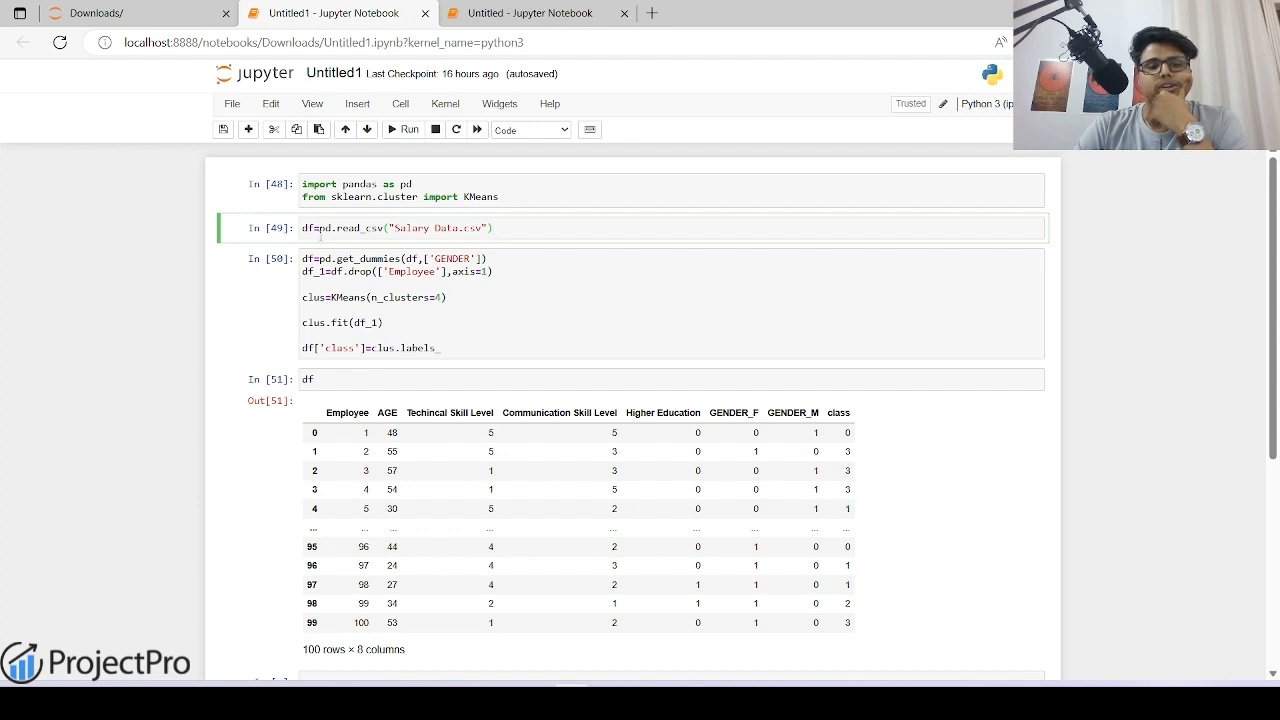
{"action": "left_click", "coordinate": [401, 309]}
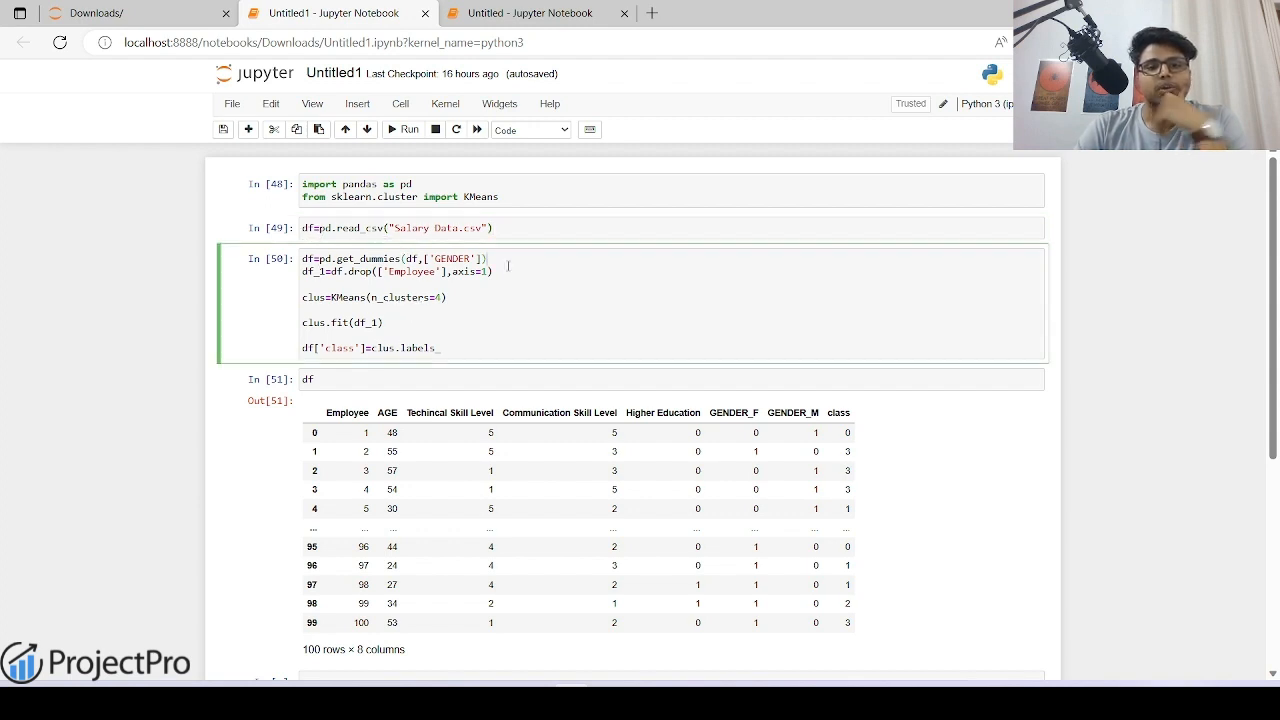
{"action": "left_click", "coordinate": [508, 265]}
{"action": "key", "text": "Return"}
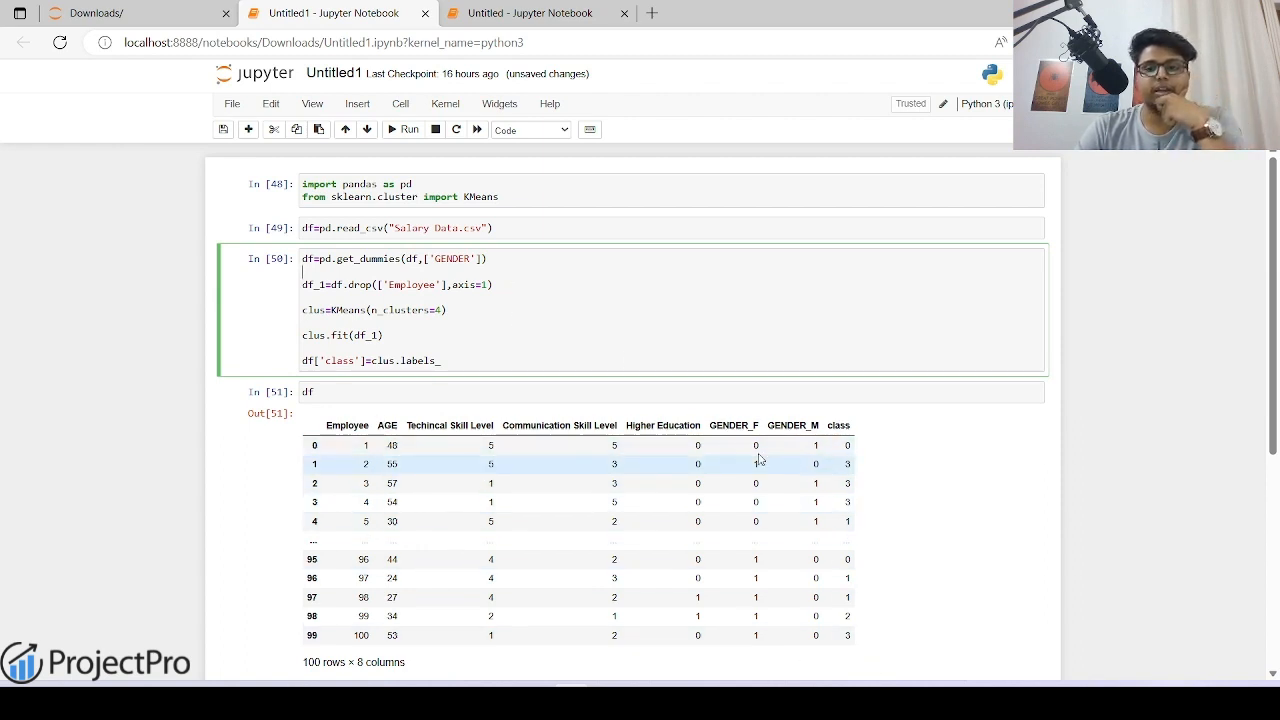
Switch to the Salary Data sheet in Excel, examine the Gender column's values and return to the Jupyter notebook
{"action": "mouse_move", "coordinate": [935, 688]}
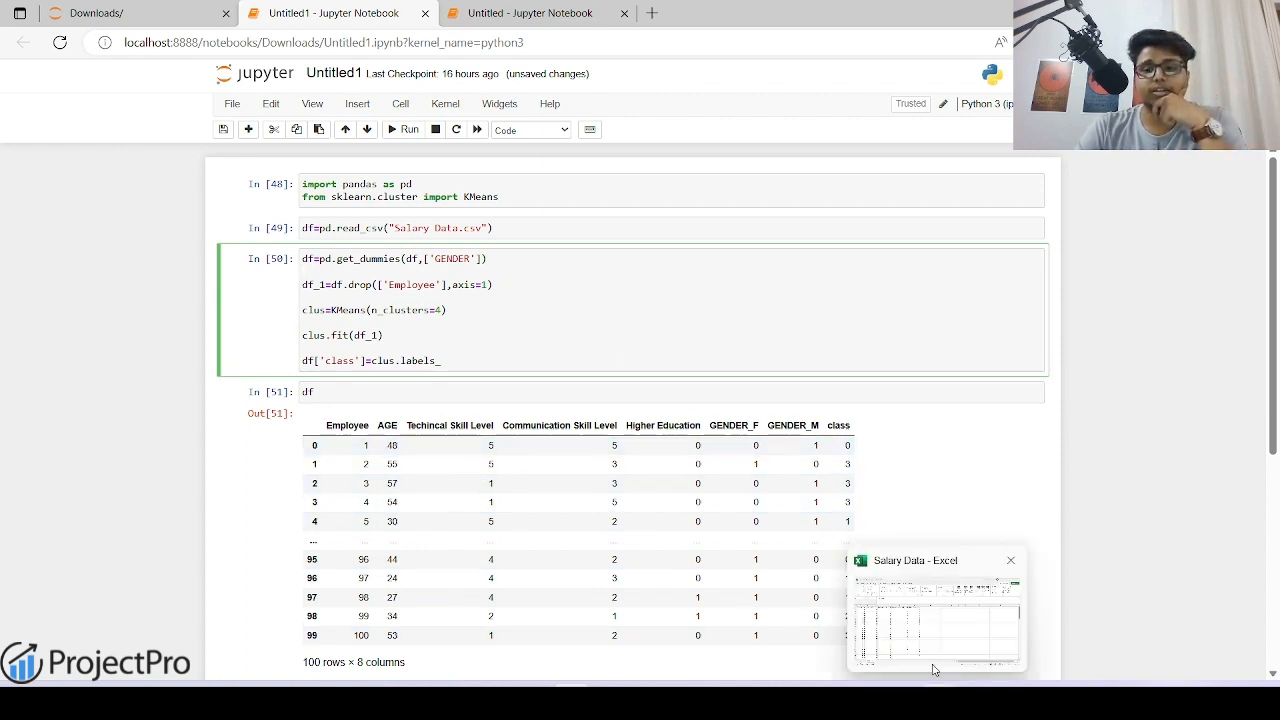
{"action": "left_click", "coordinate": [933, 655]}
{"action": "left_click", "coordinate": [163, 301]}
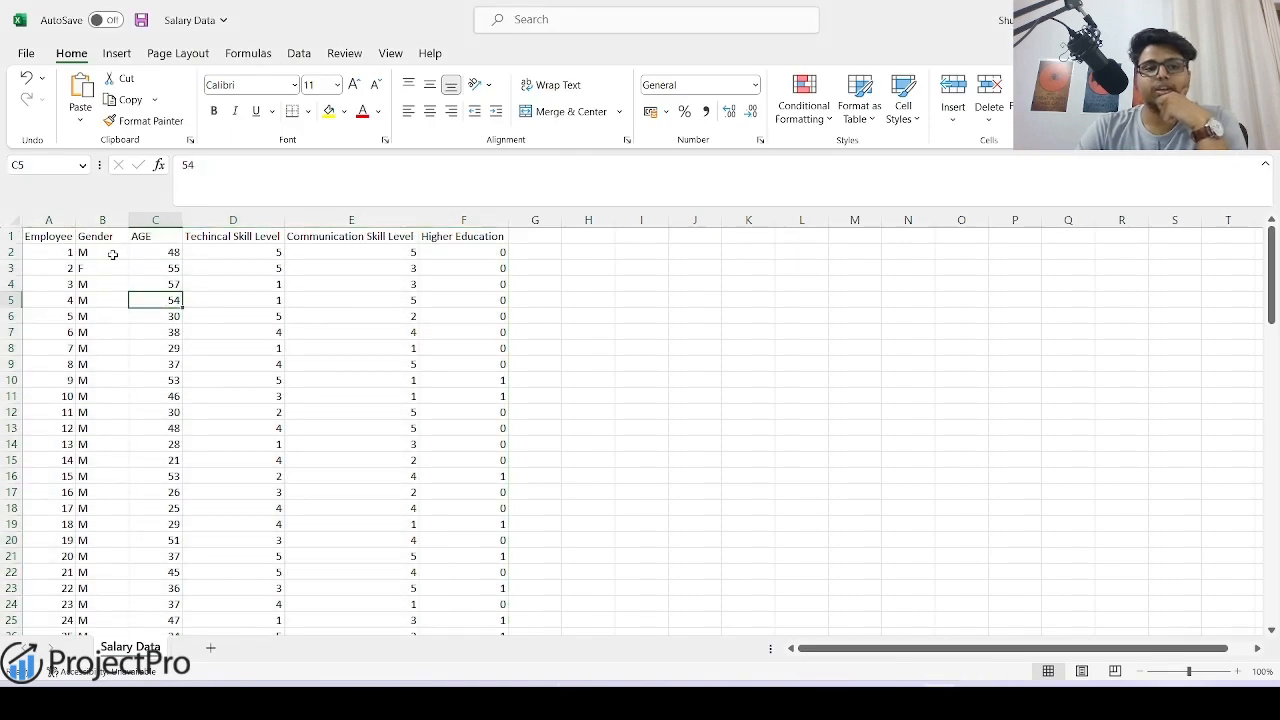
{"action": "left_click_drag", "start_coordinate": [108, 252], "coordinate": [112, 556]}
{"action": "mouse_move", "coordinate": [556, 686]}
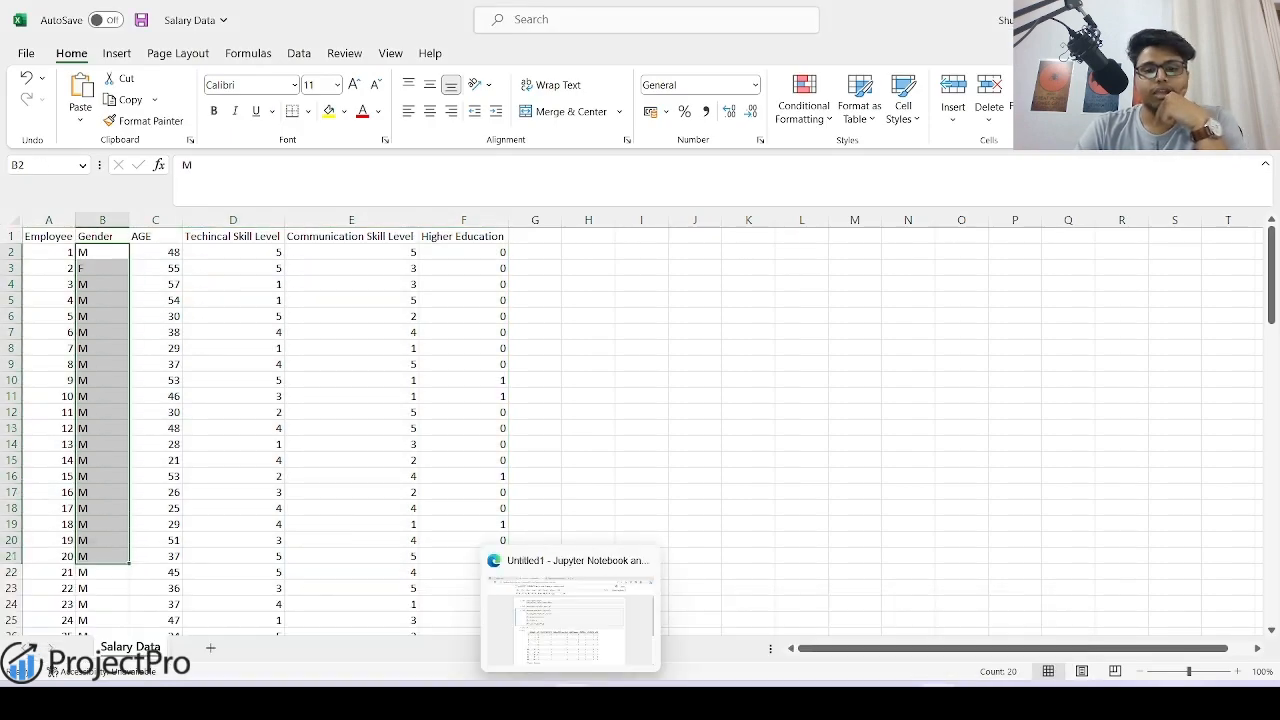
{"action": "left_click", "coordinate": [565, 615]}
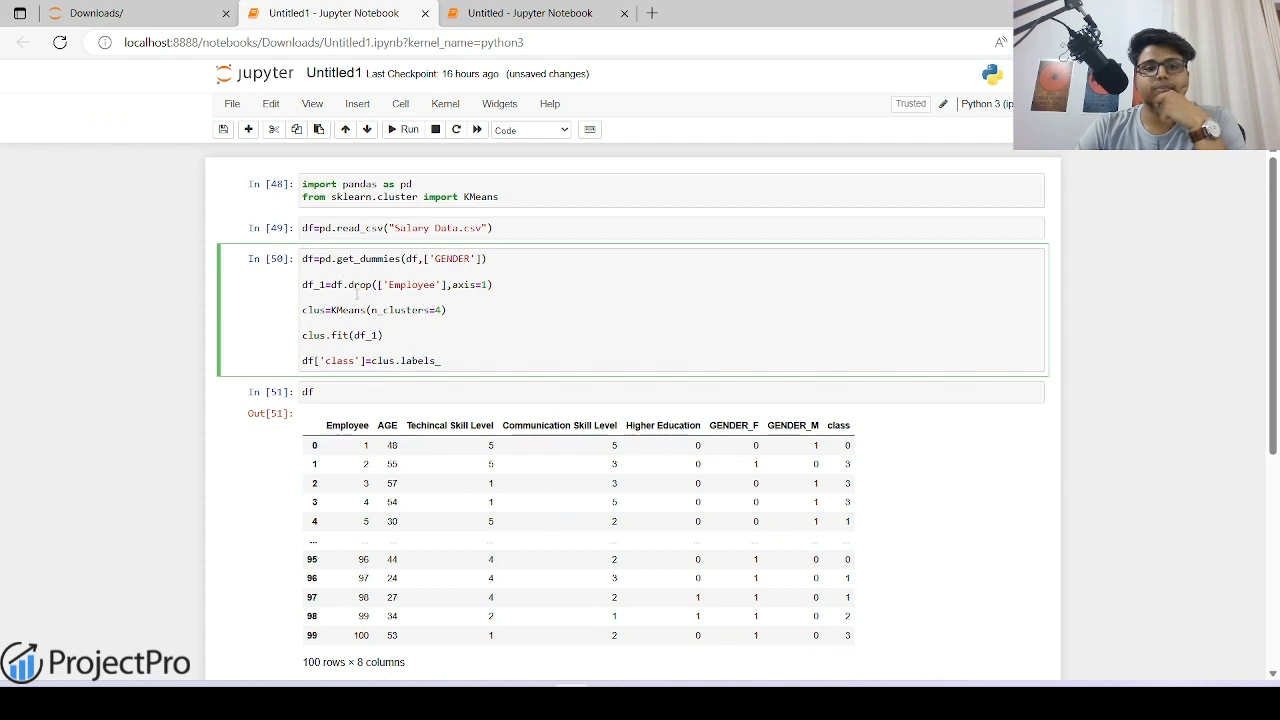
Examine the KMeans call, its n_clusters argument and the fitting line in the clustering cell
{"action": "double_click", "coordinate": [335, 311]}
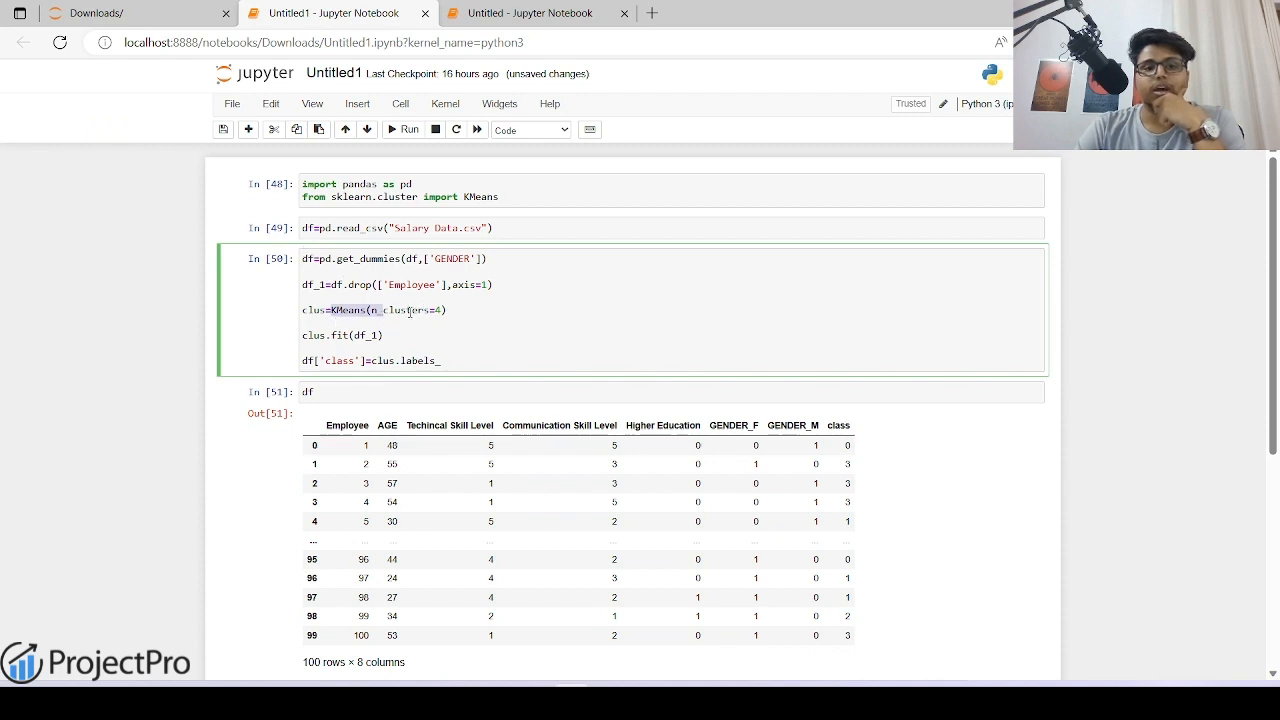
{"action": "left_click", "coordinate": [407, 311]}
{"action": "left_click_drag", "start_coordinate": [441, 312], "coordinate": [400, 312]}
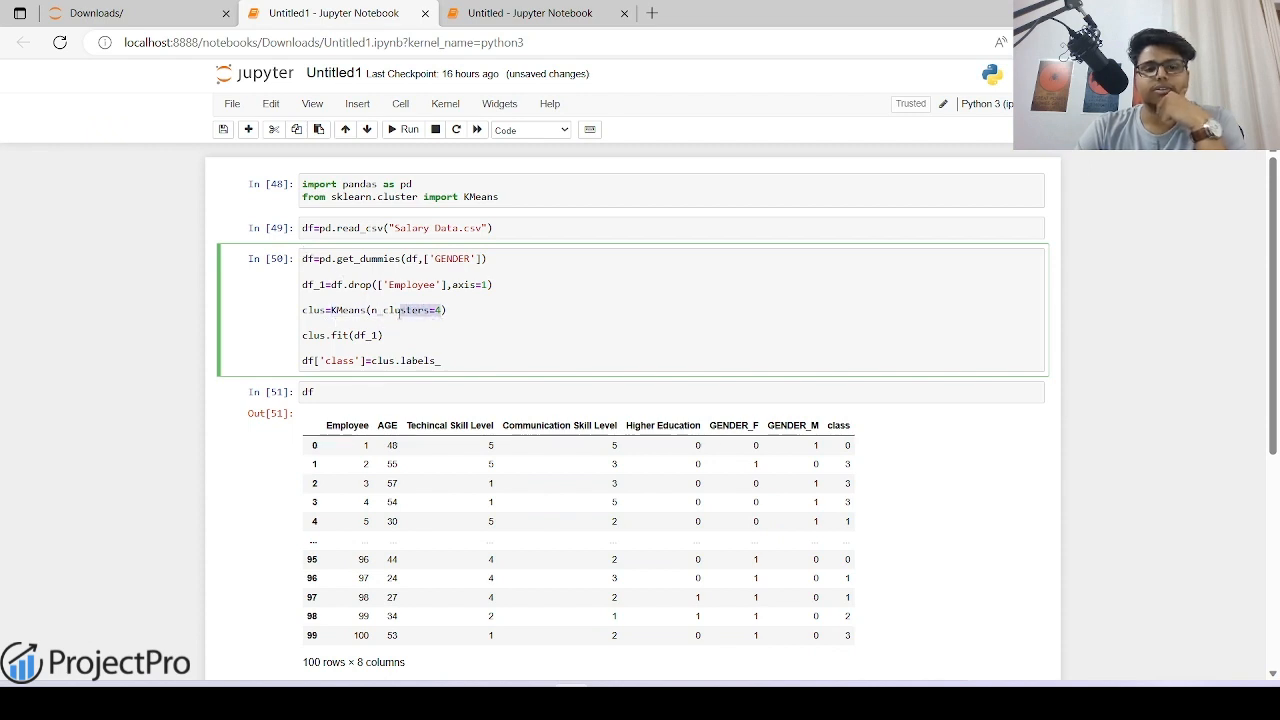
{"action": "left_click", "coordinate": [439, 337]}
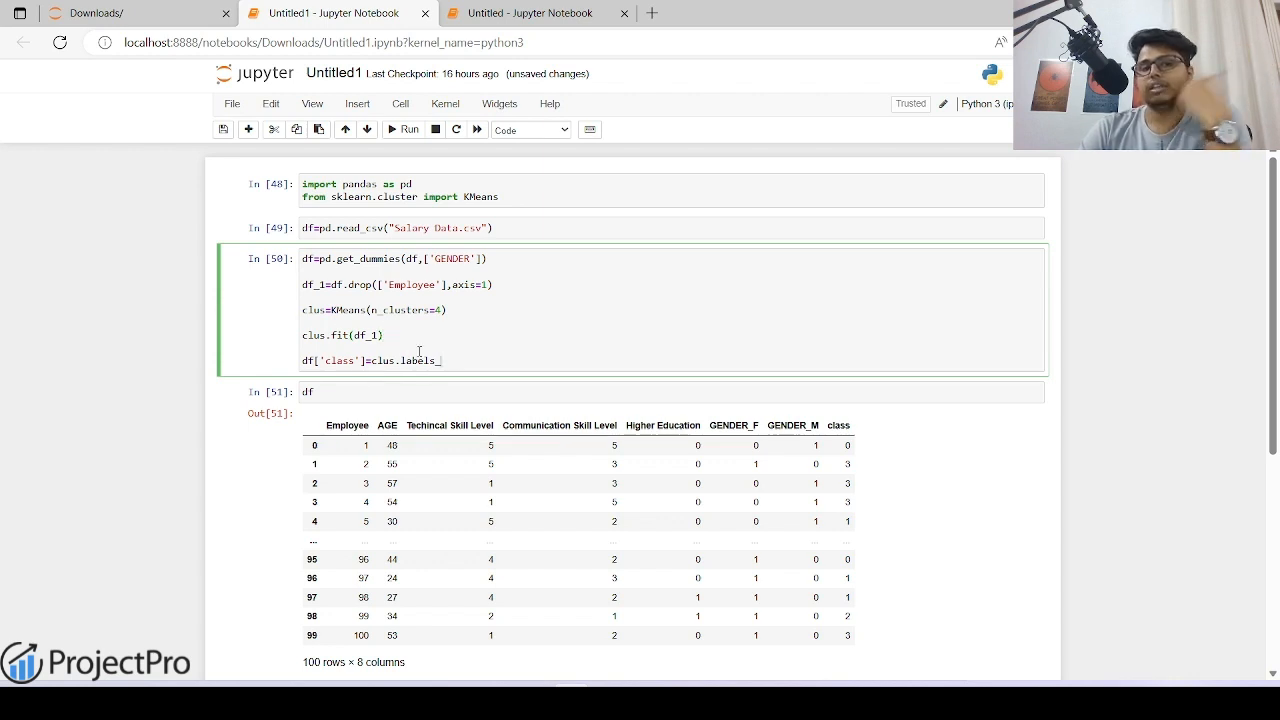
Review the notebook code and examine the class column in the df output table
{"action": "left_click", "coordinate": [341, 393]}
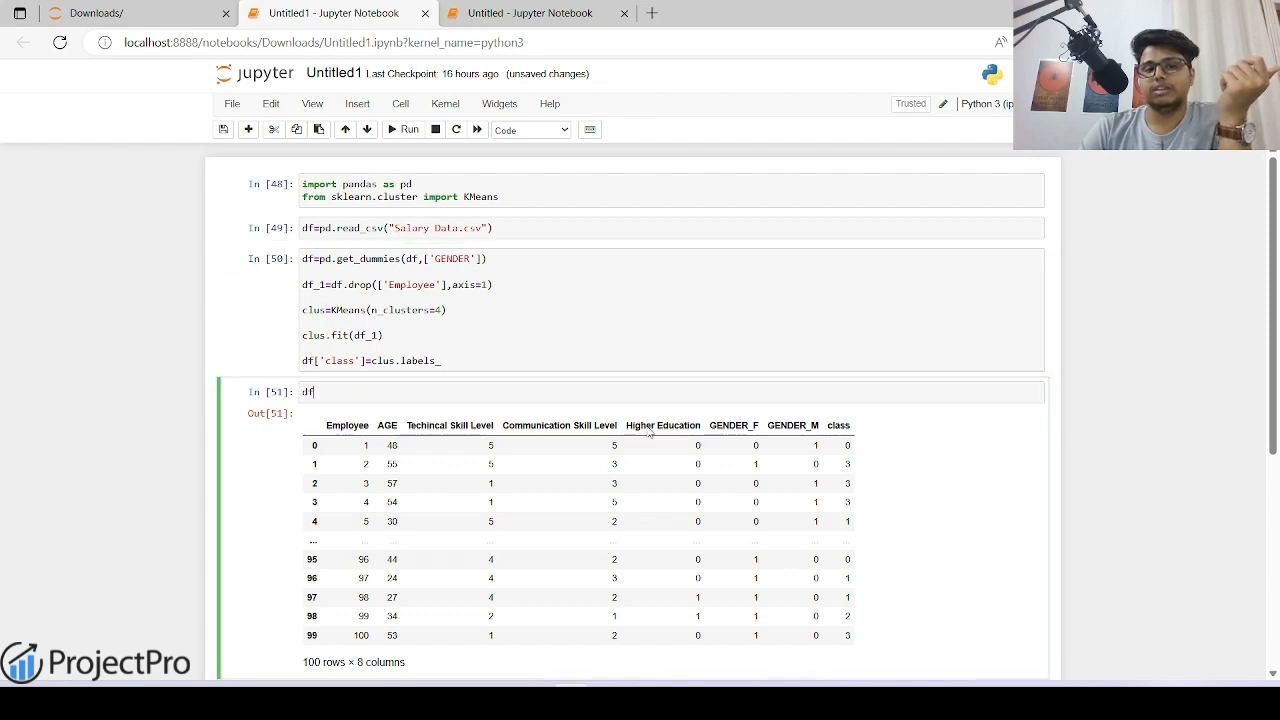
{"action": "scroll", "coordinate": [500, 380], "scroll_direction": "down", "scroll_amount": 2}
{"action": "scroll", "coordinate": [430, 376], "scroll_direction": "up", "scroll_amount": 2}
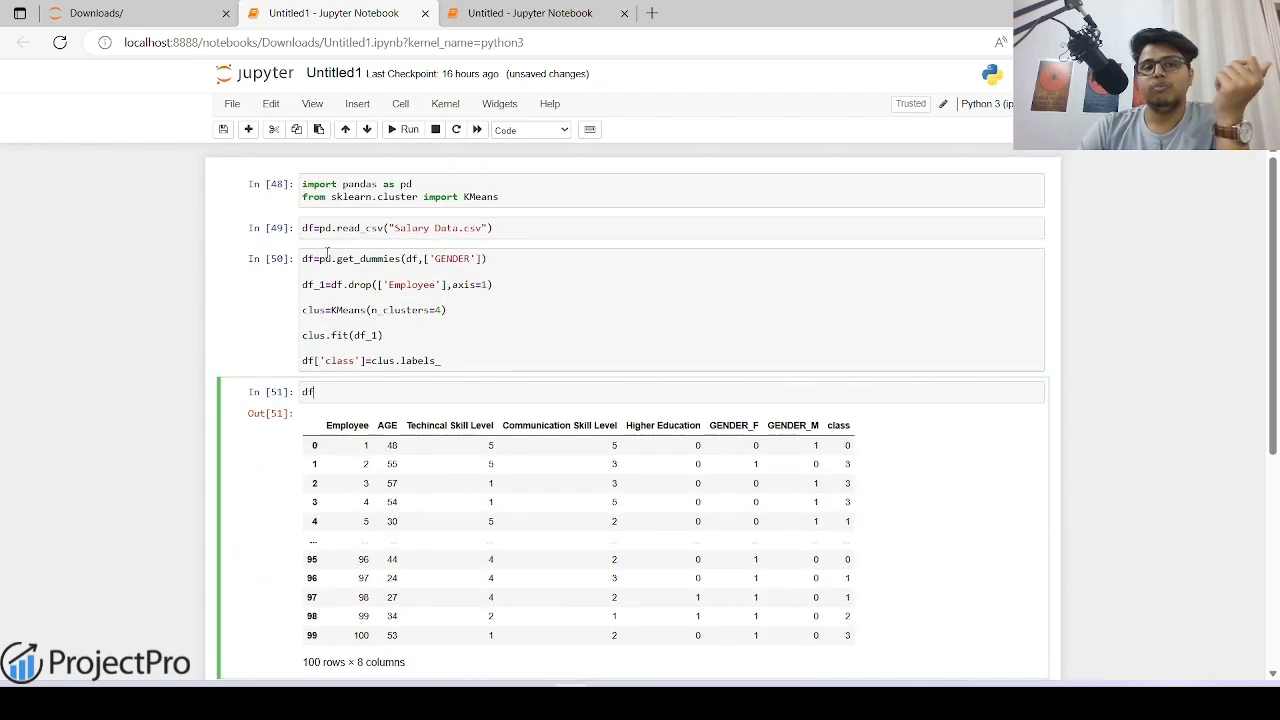
{"action": "left_click_drag", "start_coordinate": [300, 184], "coordinate": [393, 302]}
{"action": "left_click", "coordinate": [450, 391]}
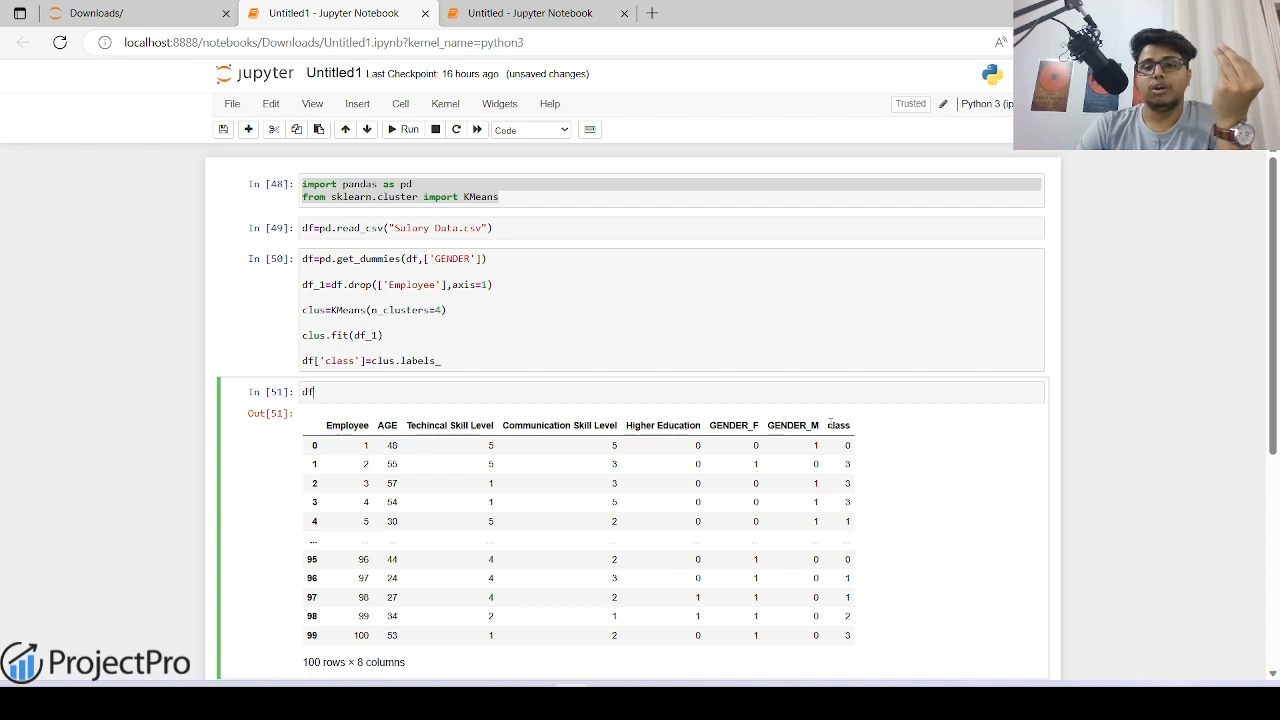
{"action": "left_click_drag", "start_coordinate": [828, 424], "coordinate": [863, 437]}
{"action": "left_click", "coordinate": [572, 438]}
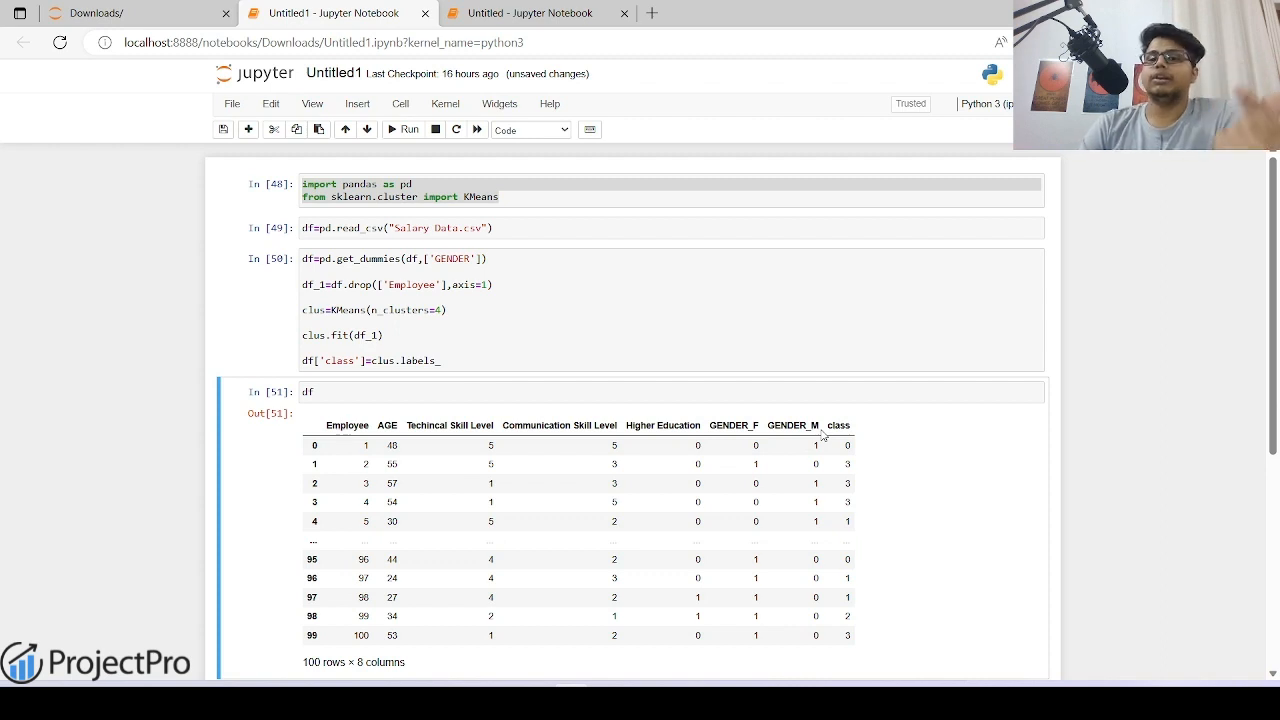
{"action": "left_click_drag", "start_coordinate": [828, 428], "coordinate": [856, 429]}
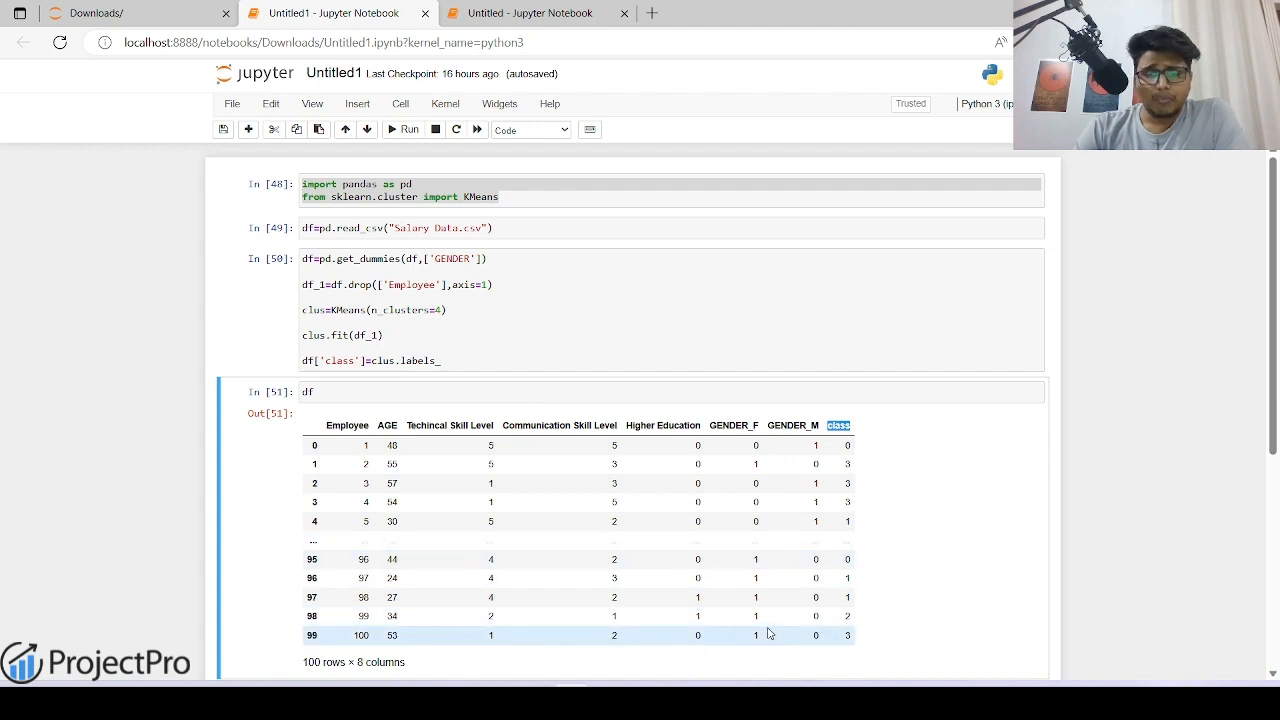
Switch to Power BI Desktop, import the Salary Data CSV file and open it in Power Query Editor for transformation
{"action": "mouse_move", "coordinate": [753, 685]}
{"action": "left_click", "coordinate": [925, 615]}
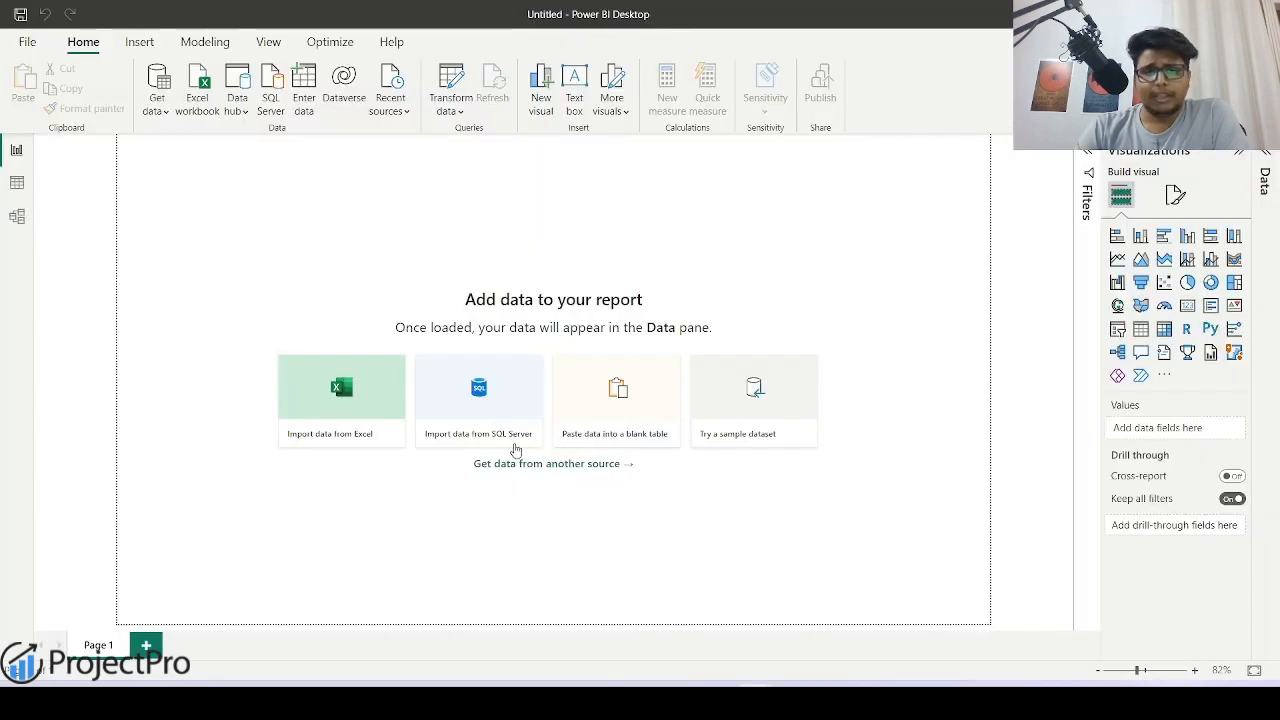
{"action": "left_click", "coordinate": [161, 93]}
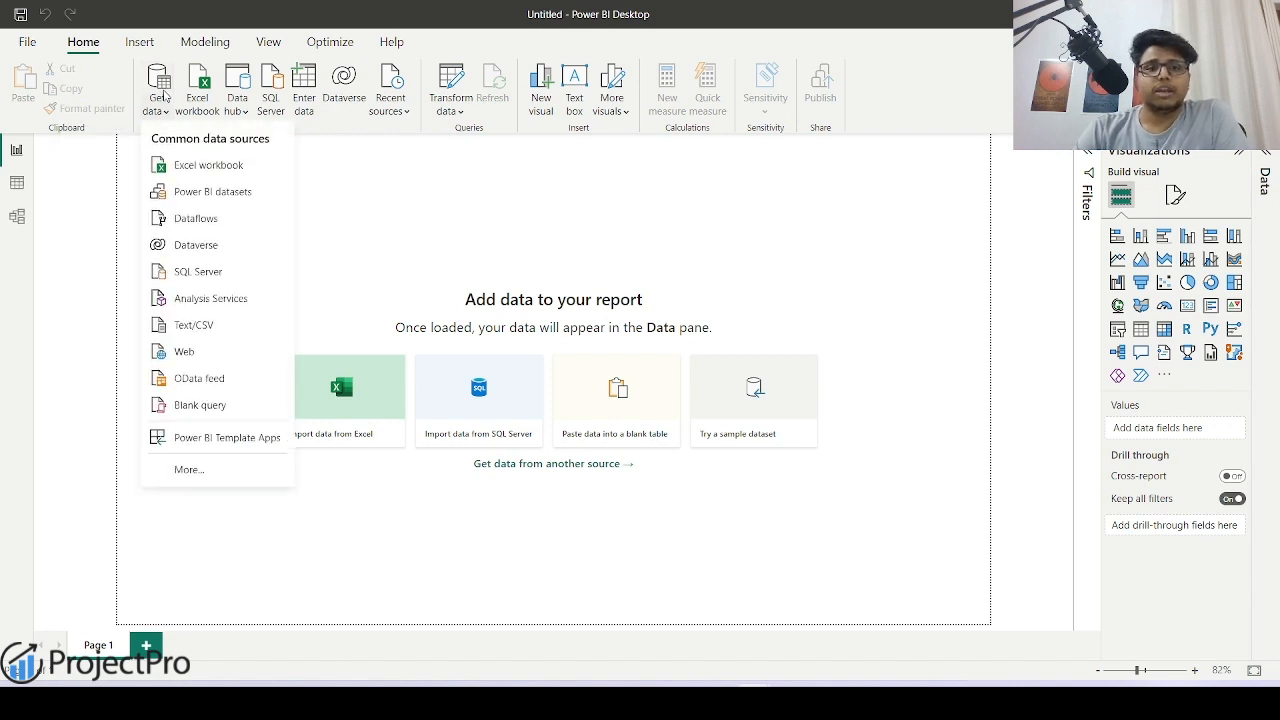
{"action": "left_click", "coordinate": [184, 328]}
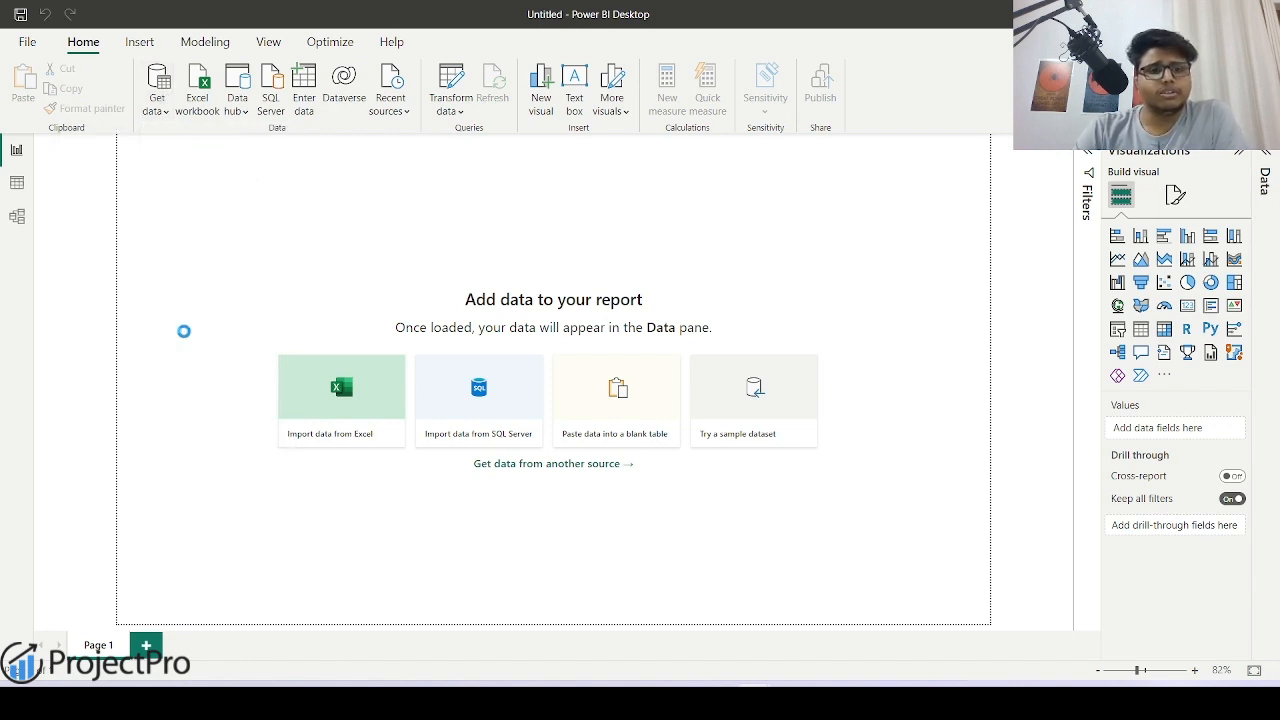
{"action": "scroll", "coordinate": [262, 283], "scroll_direction": "down", "scroll_amount": 3}
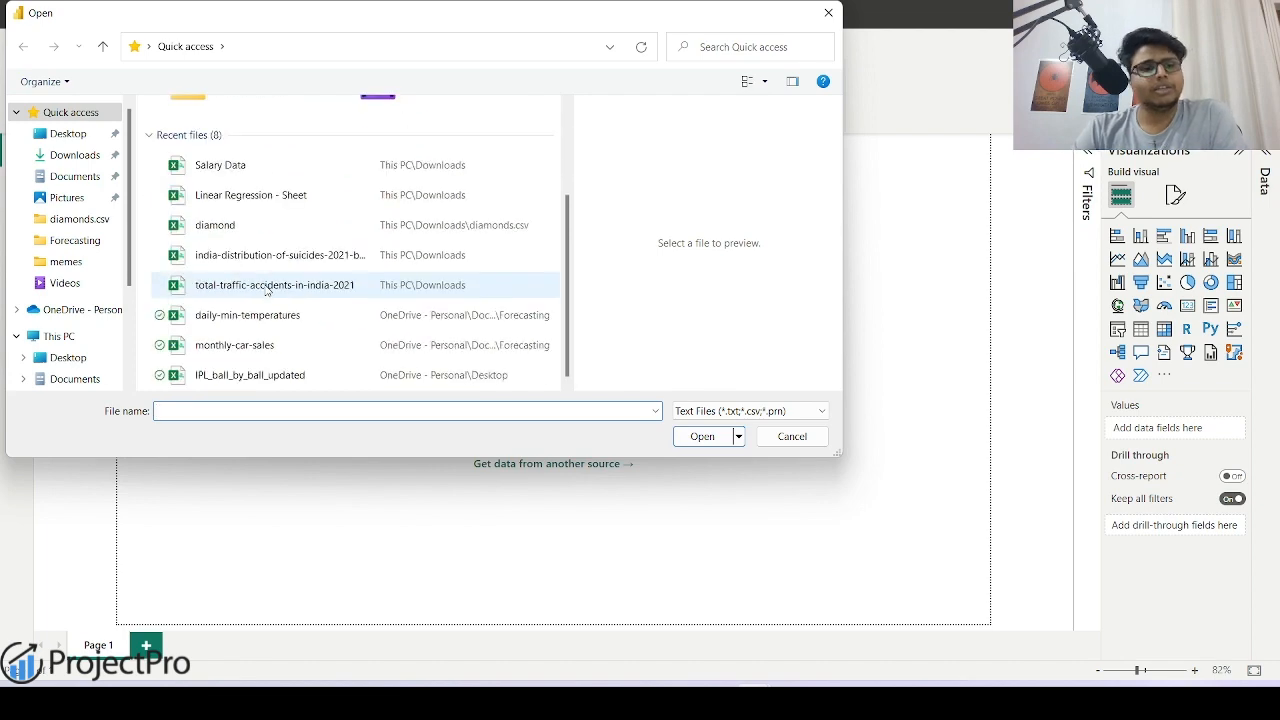
{"action": "left_click", "coordinate": [250, 166]}
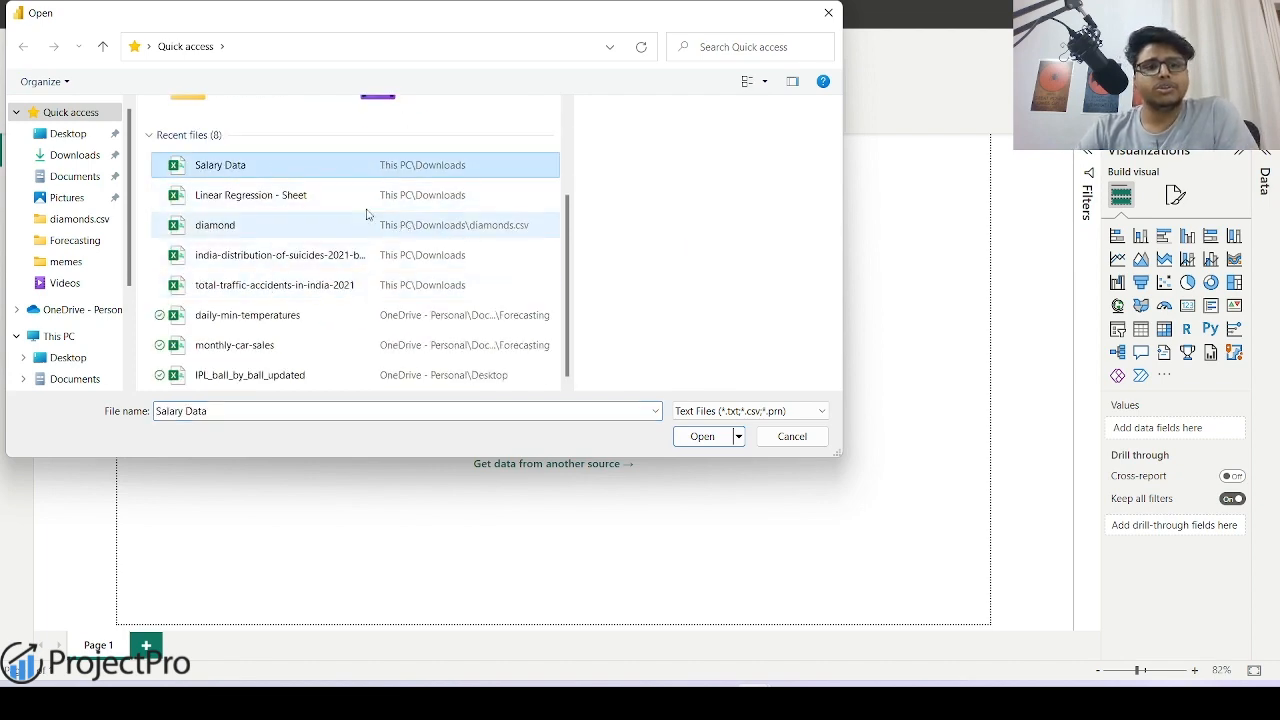
{"action": "left_click", "coordinate": [684, 434]}
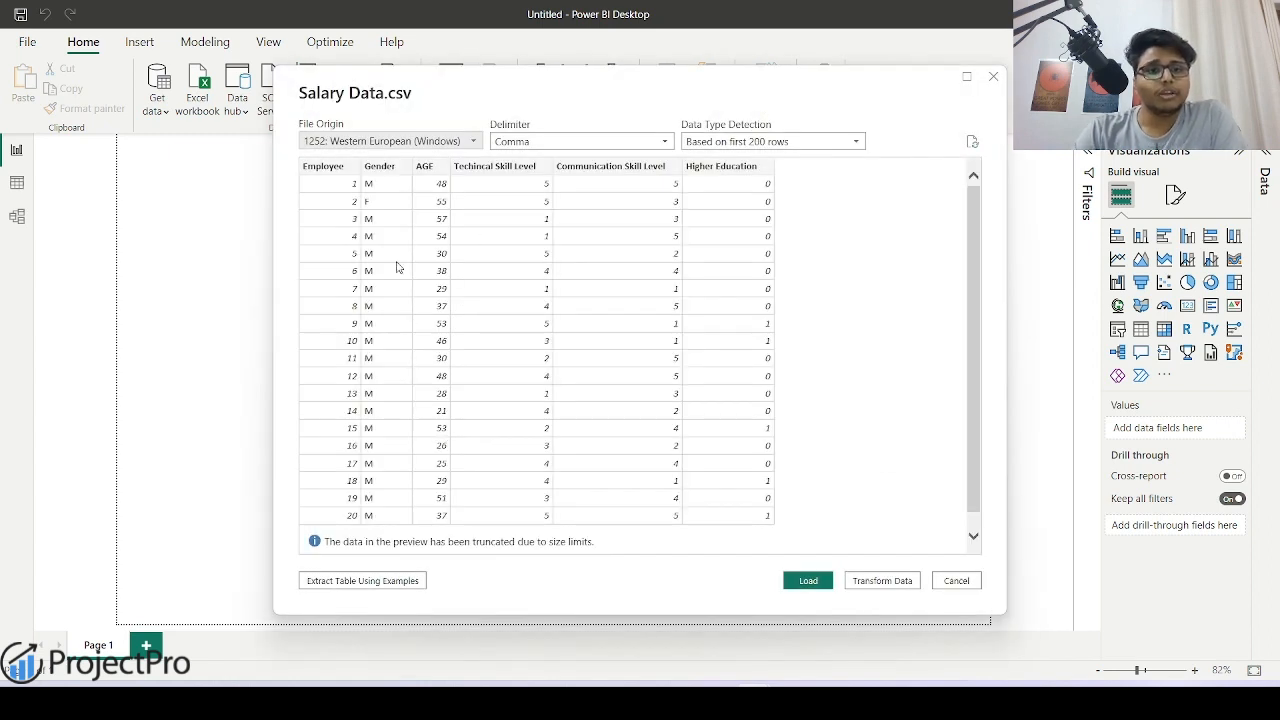
{"action": "left_click", "coordinate": [895, 588]}
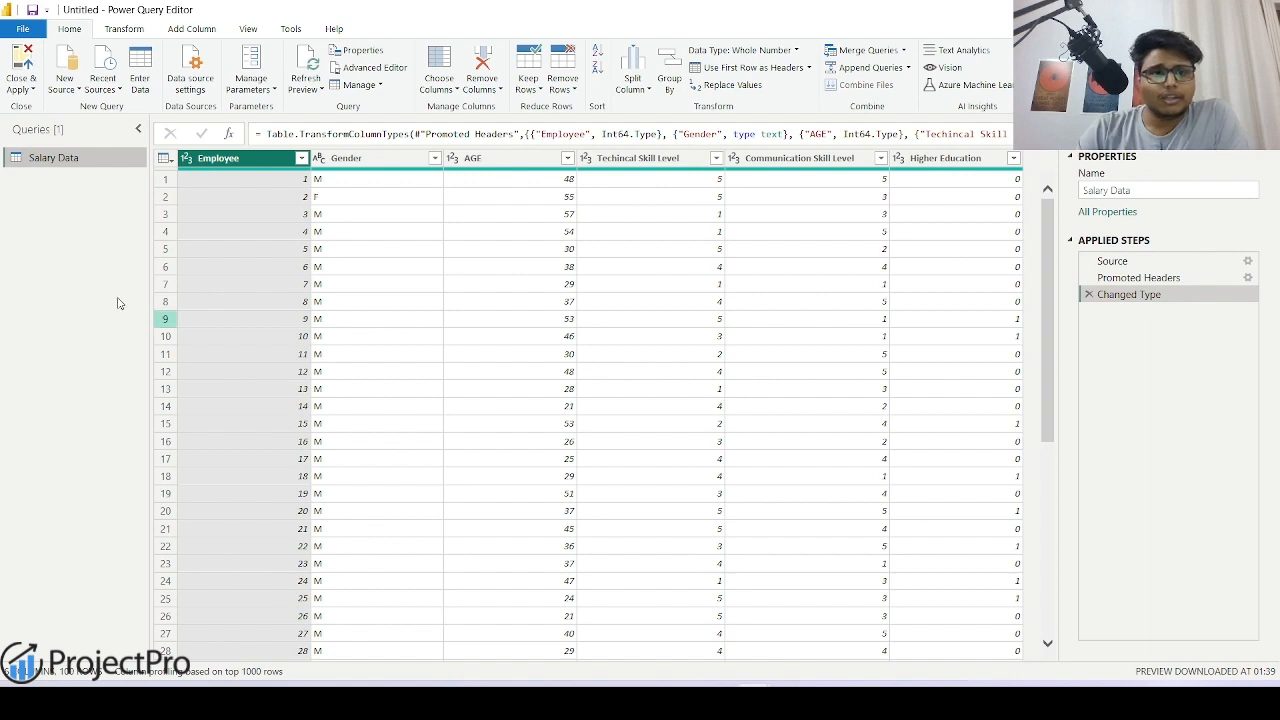
Review the Gender, AGE, Techincal Skill Level, Communication Skill Level and Higher Education columns of the Salary Data query
{"action": "left_click", "coordinate": [372, 160]}
{"action": "left_click", "coordinate": [480, 160]}
{"action": "left_click", "coordinate": [600, 160]}
{"action": "left_click", "coordinate": [790, 160]}
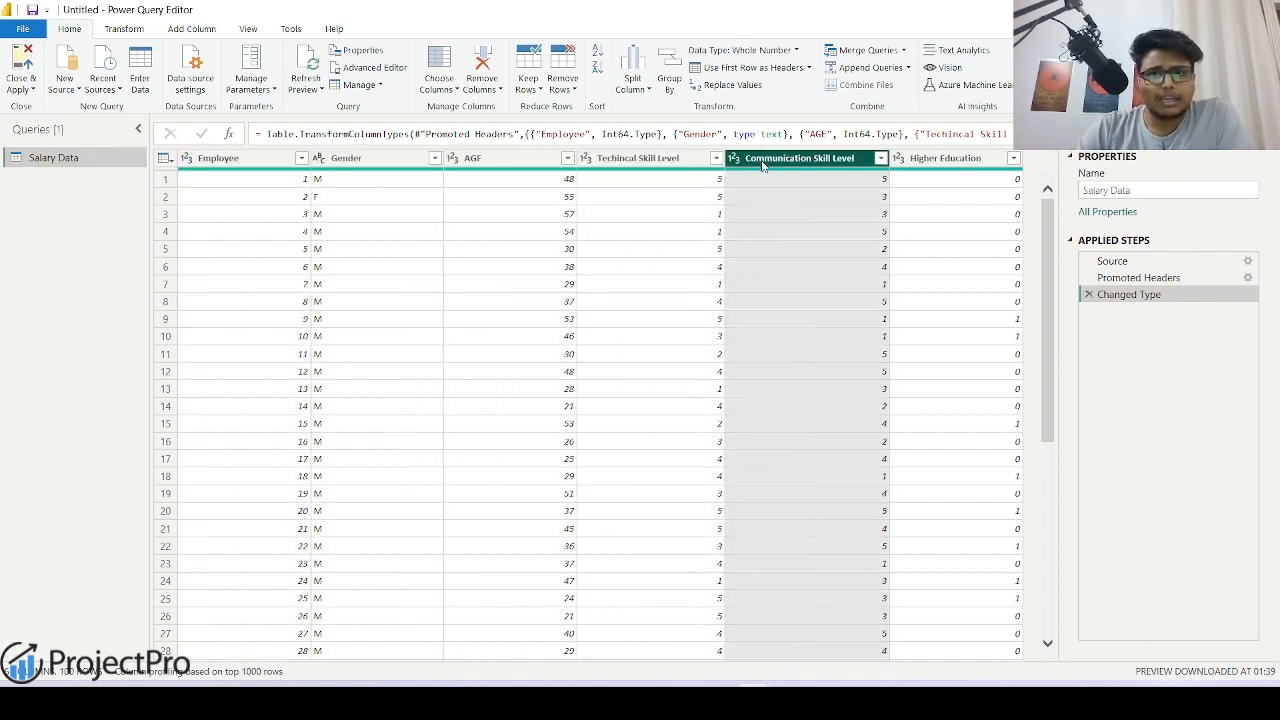
{"action": "left_click", "coordinate": [945, 160]}
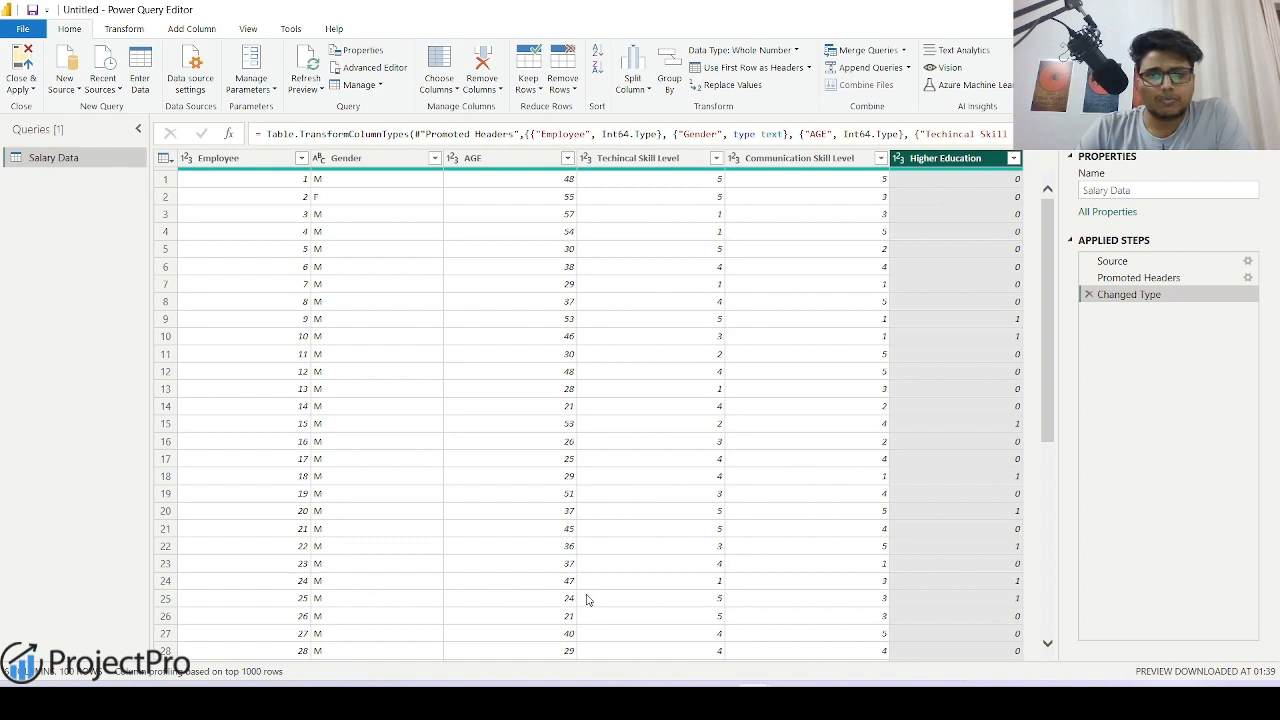
Start a conditional column based on the Salary Data query and name it "Gender Cat"
{"action": "left_click", "coordinate": [388, 160]}
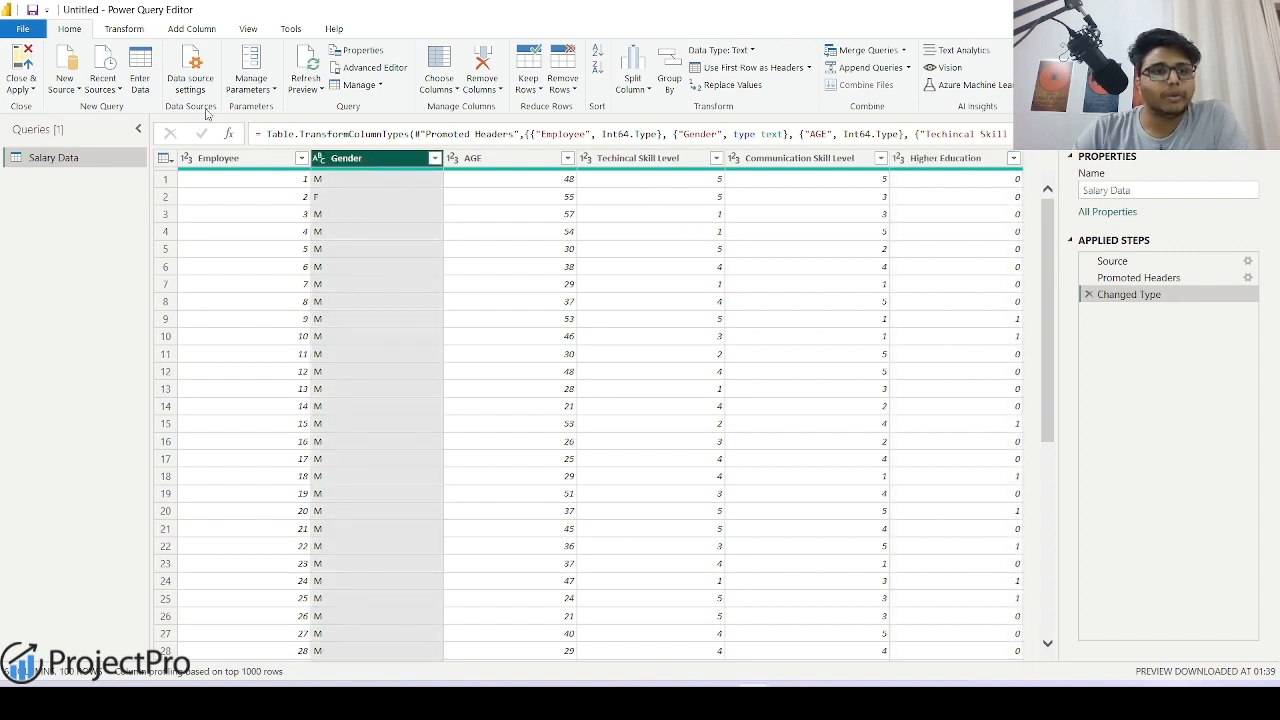
{"action": "left_click", "coordinate": [191, 28]}
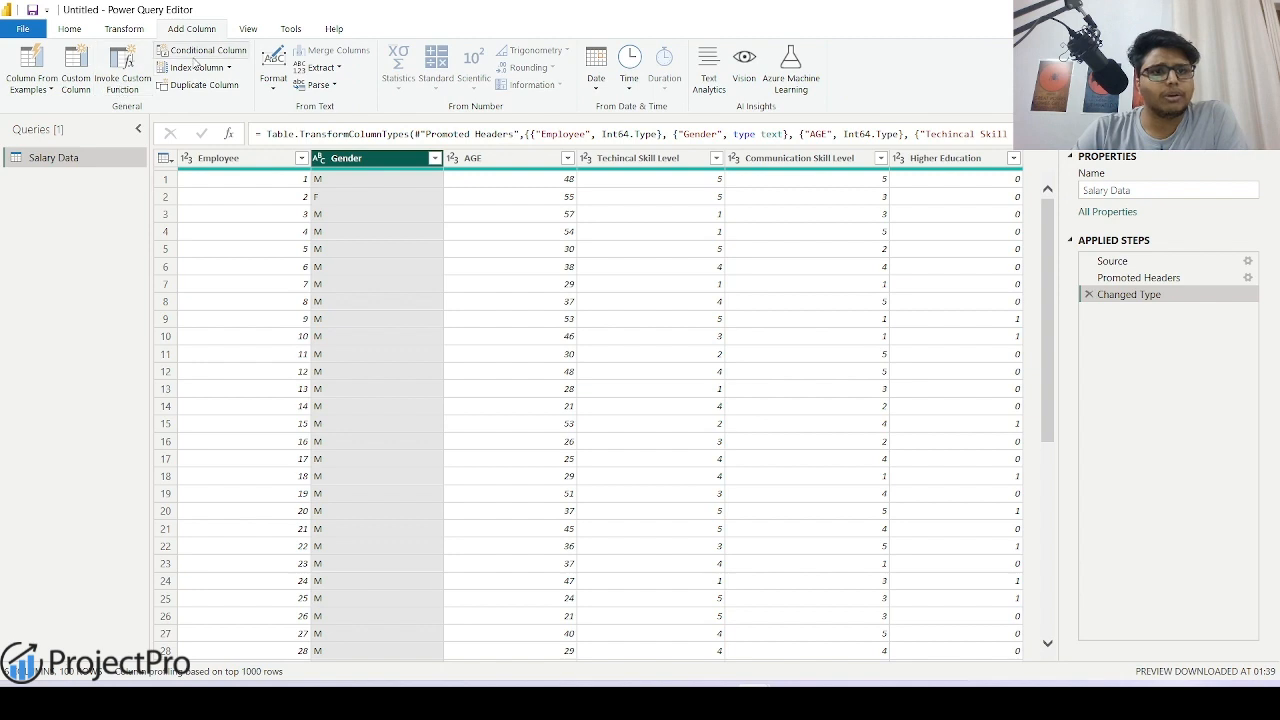
{"action": "left_click", "coordinate": [204, 55]}
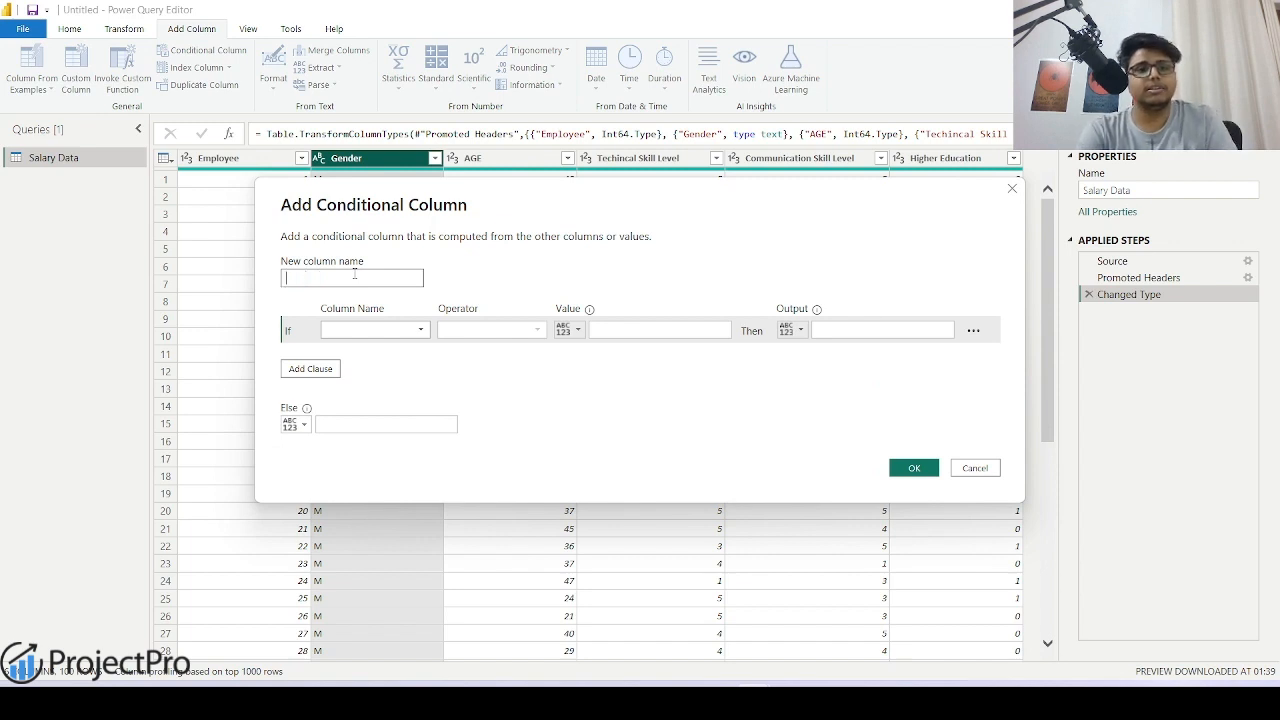
{"action": "type", "text": "Gender"}
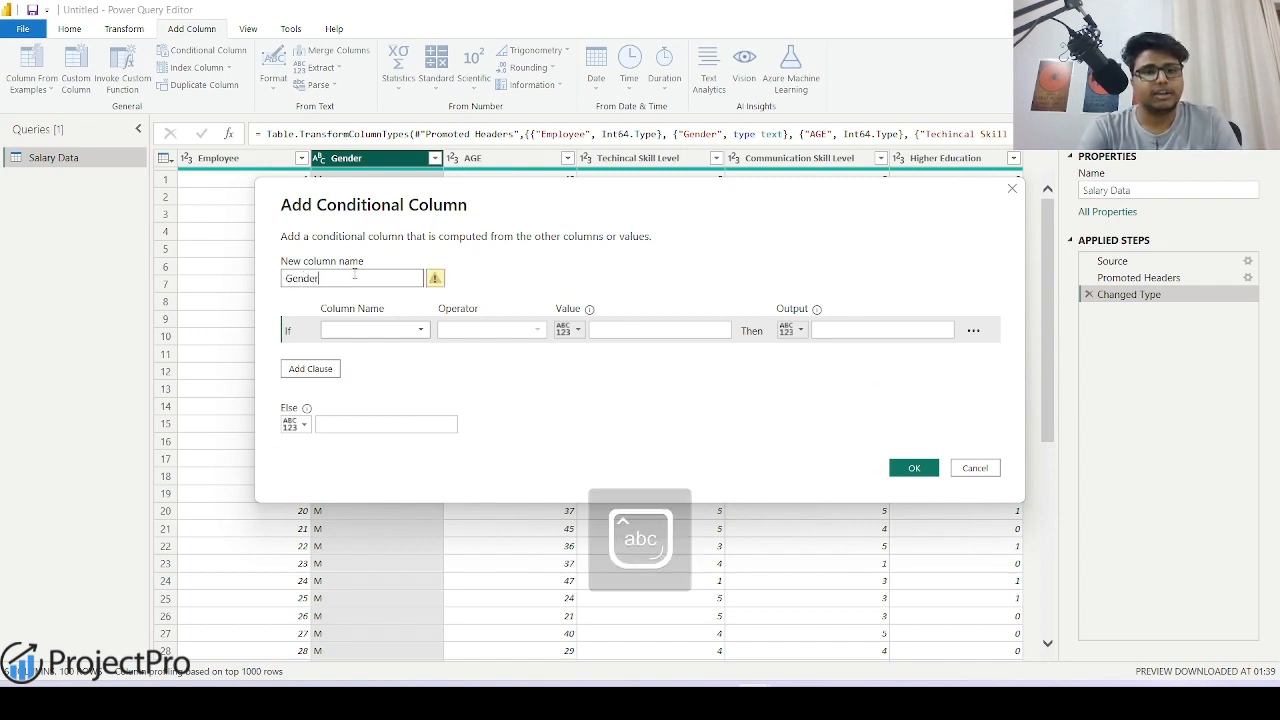
{"action": "type", "text": " Cat"}
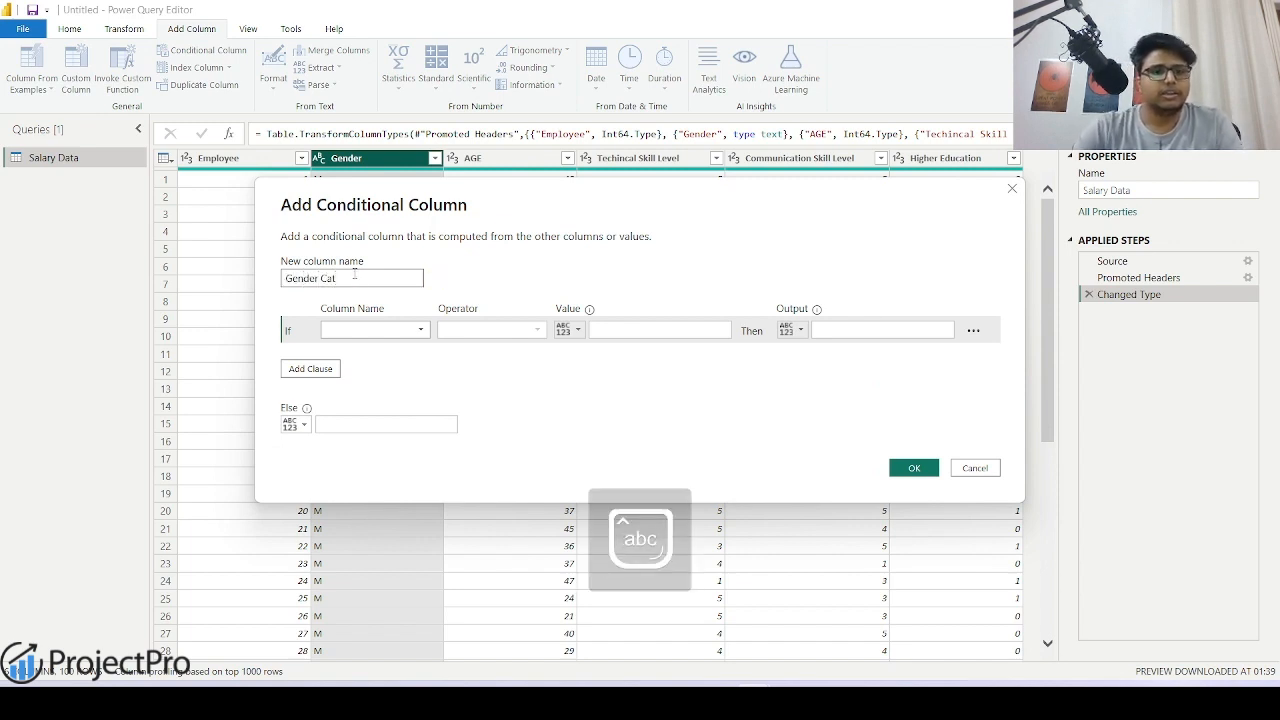
Define the Gender Cat rule so that Gender equals M outputs 1, otherwise 0, and add the column
{"action": "left_click", "coordinate": [371, 330]}
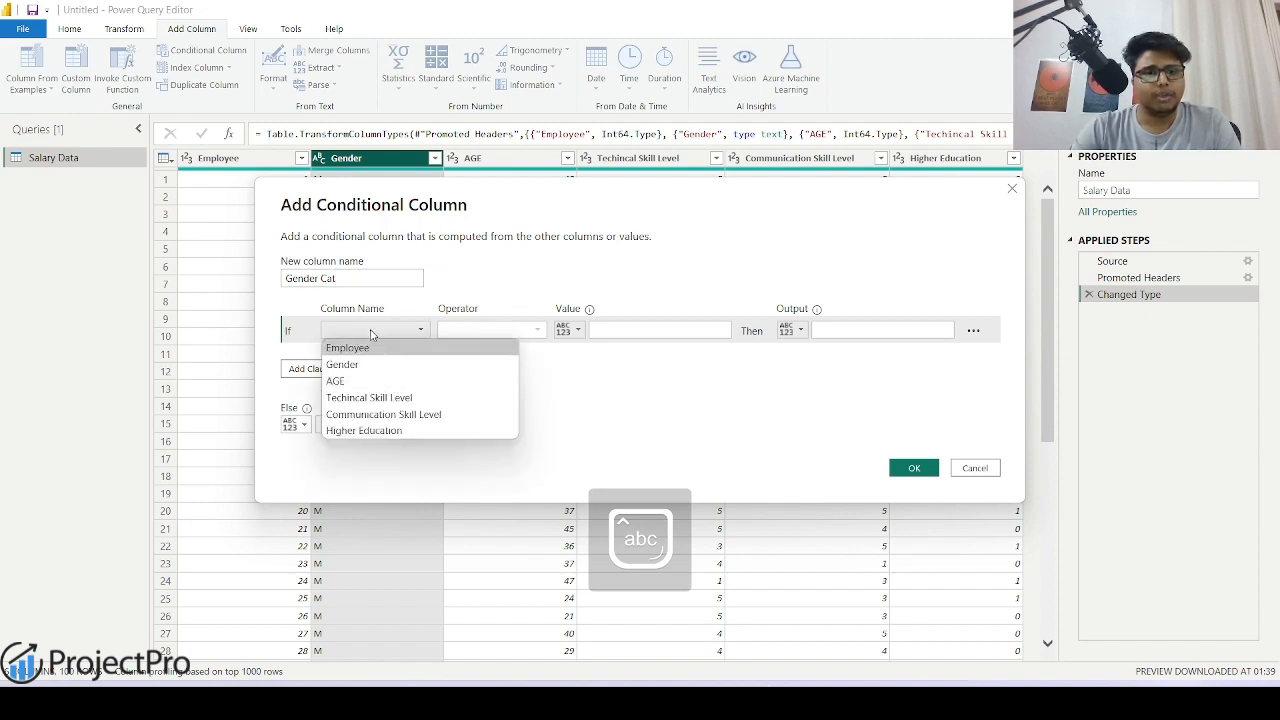
{"action": "left_click", "coordinate": [380, 365]}
{"action": "left_click", "coordinate": [490, 330]}
{"action": "left_click", "coordinate": [663, 330]}
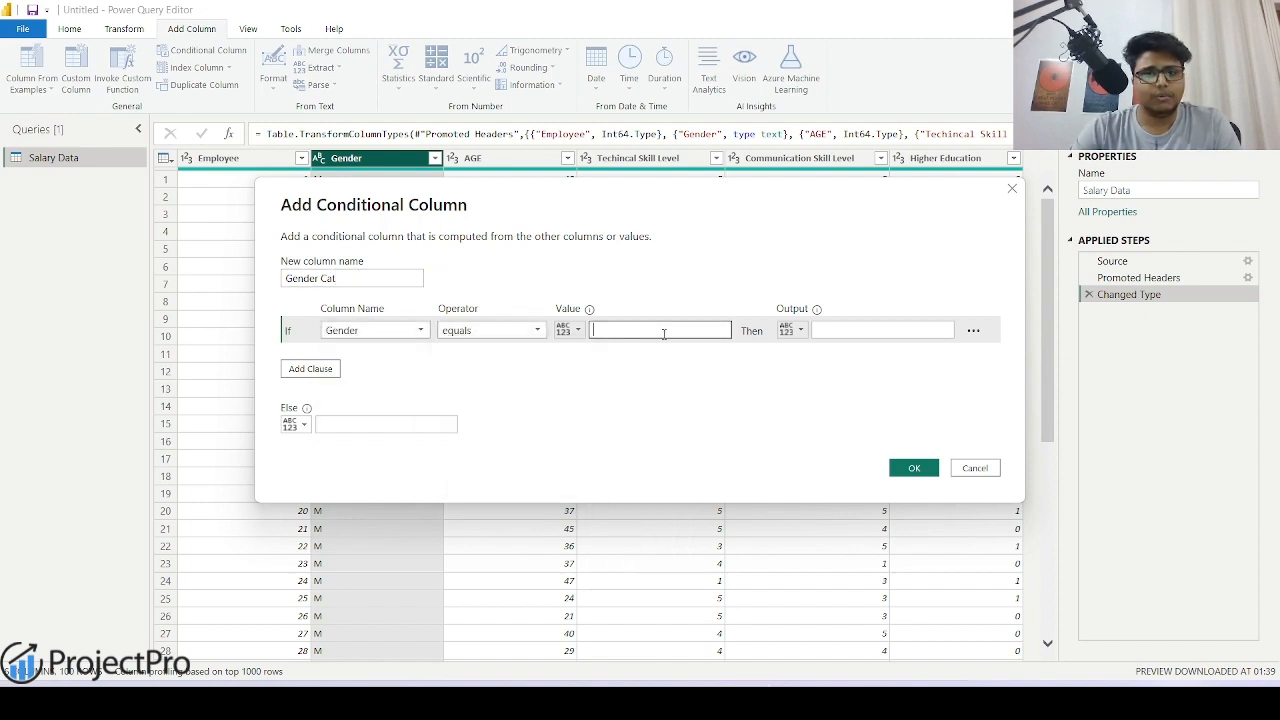
{"action": "key", "text": "Caps_Lock"}
{"action": "type", "text": "M"}
{"action": "key", "text": "Caps_Lock"}
{"action": "left_click", "coordinate": [870, 330]}
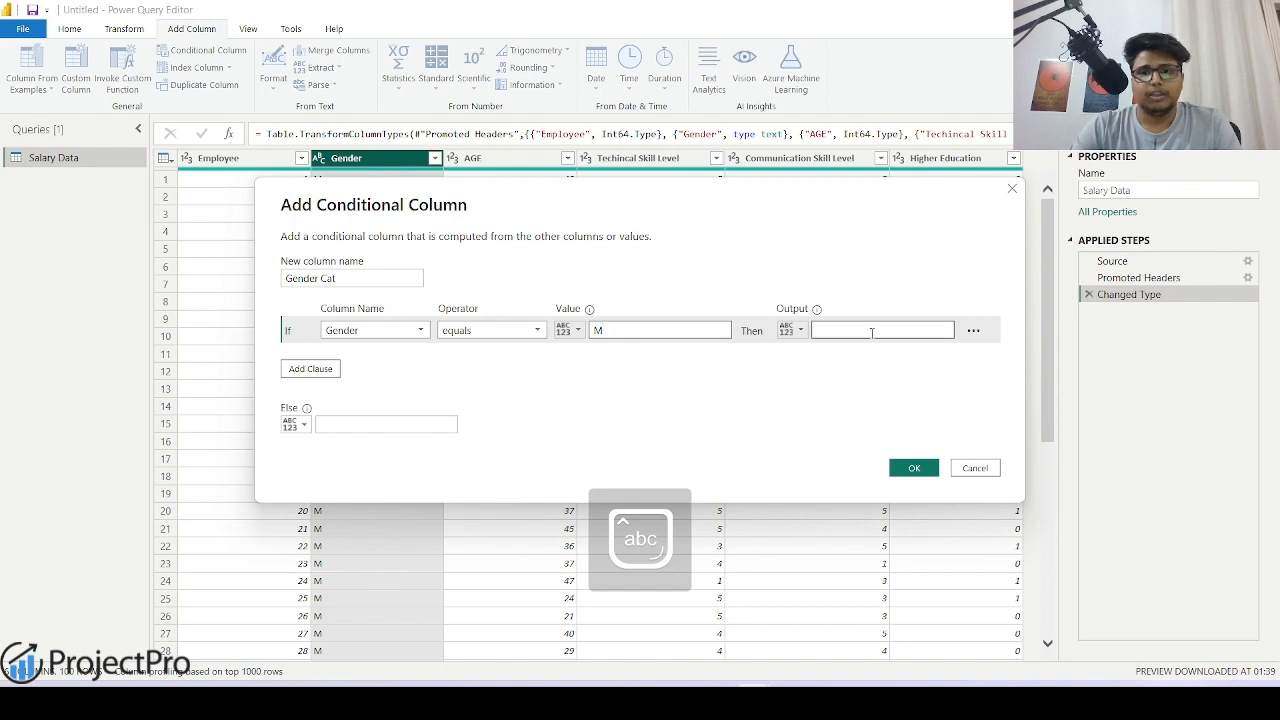
{"action": "type", "text": "1"}
{"action": "left_click", "coordinate": [349, 426]}
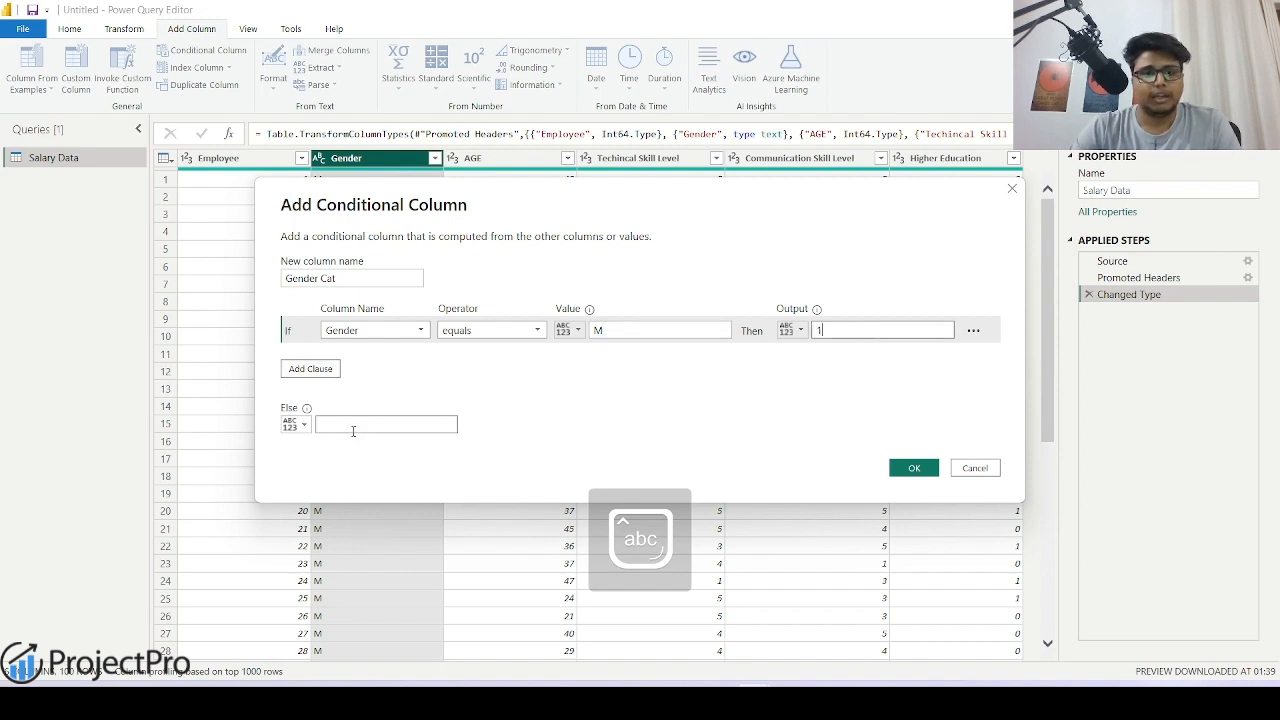
{"action": "type", "text": "0"}
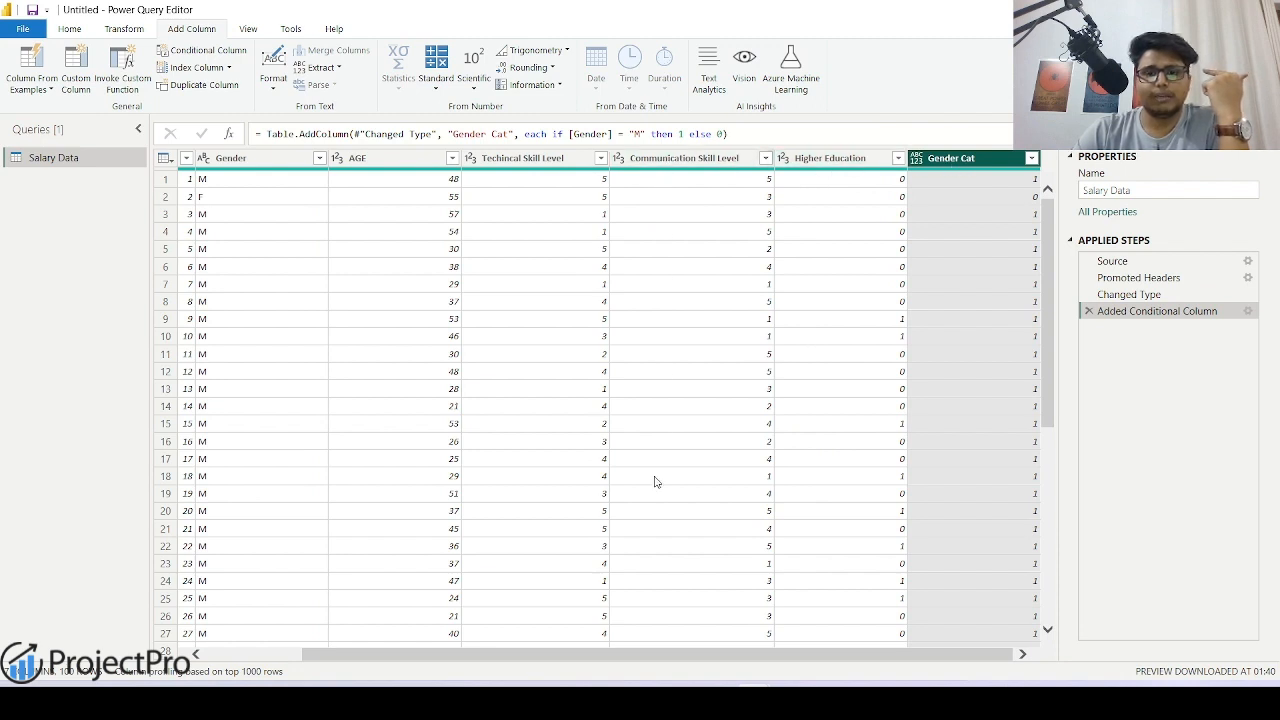
{"action": "left_click_drag", "start_coordinate": [585, 656], "coordinate": [540, 660]}
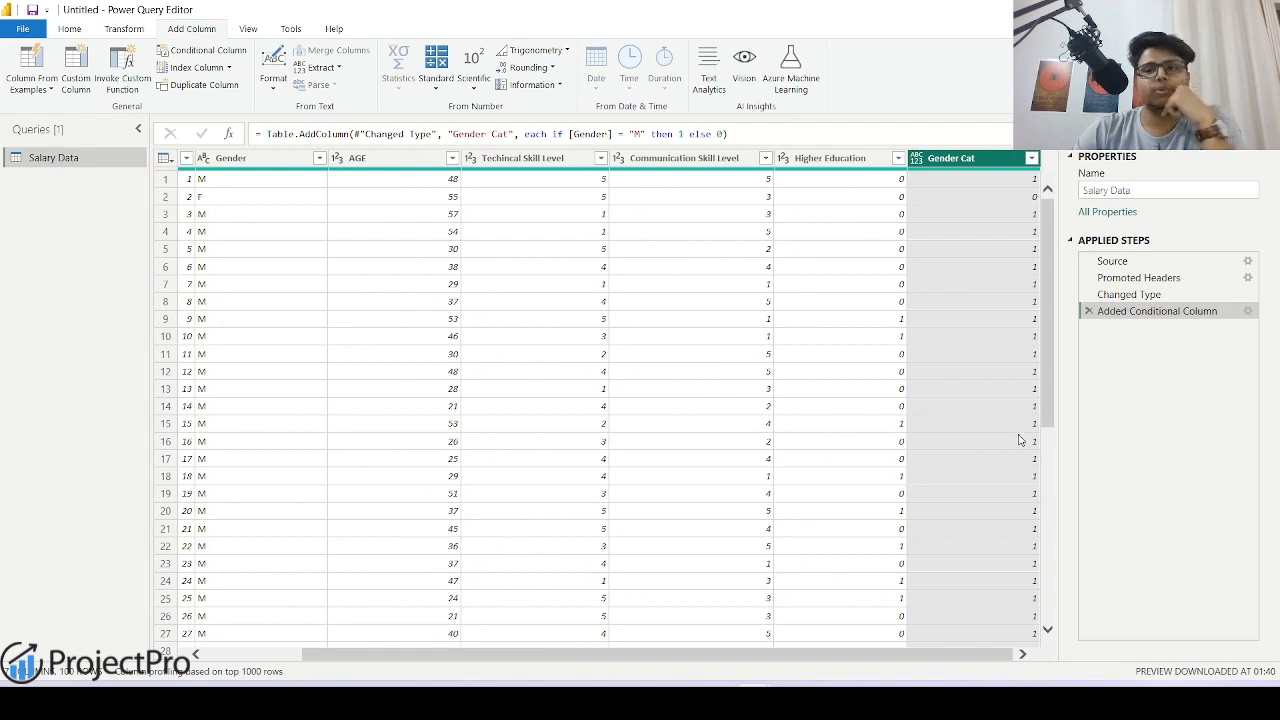
{"action": "left_click_drag", "start_coordinate": [743, 655], "coordinate": [647, 655]}
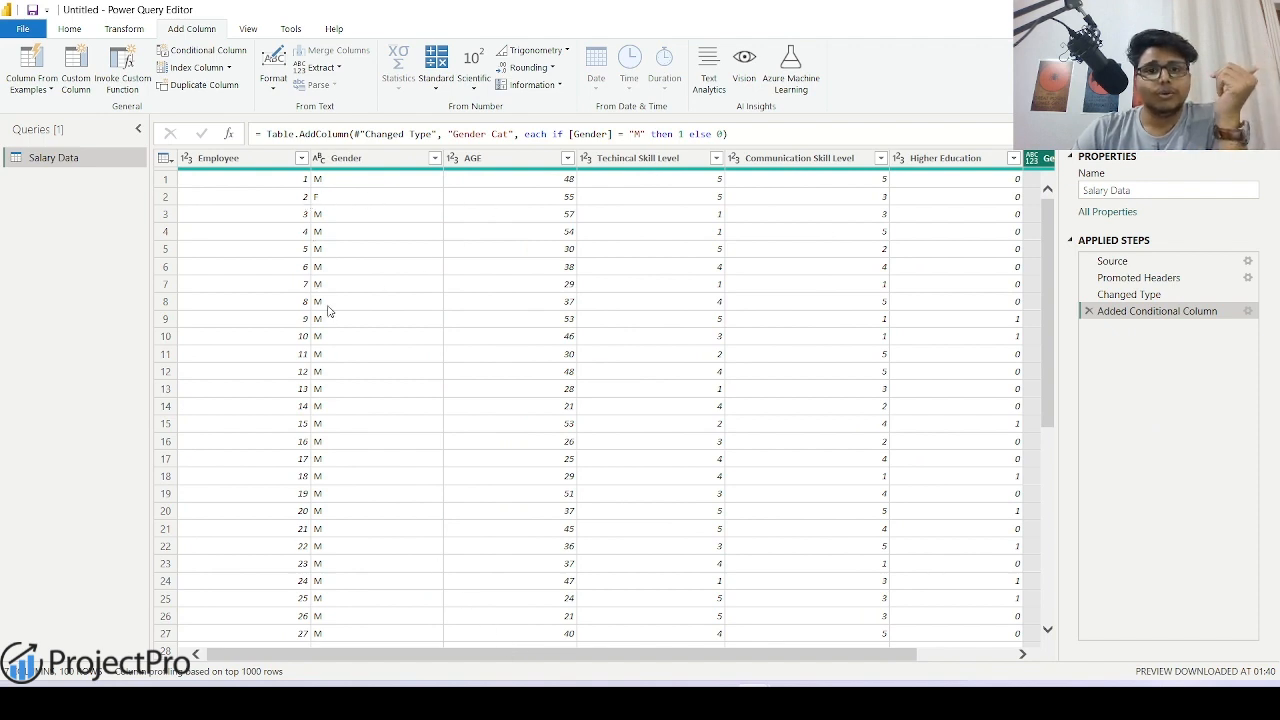
{"action": "left_click", "coordinate": [127, 30]}
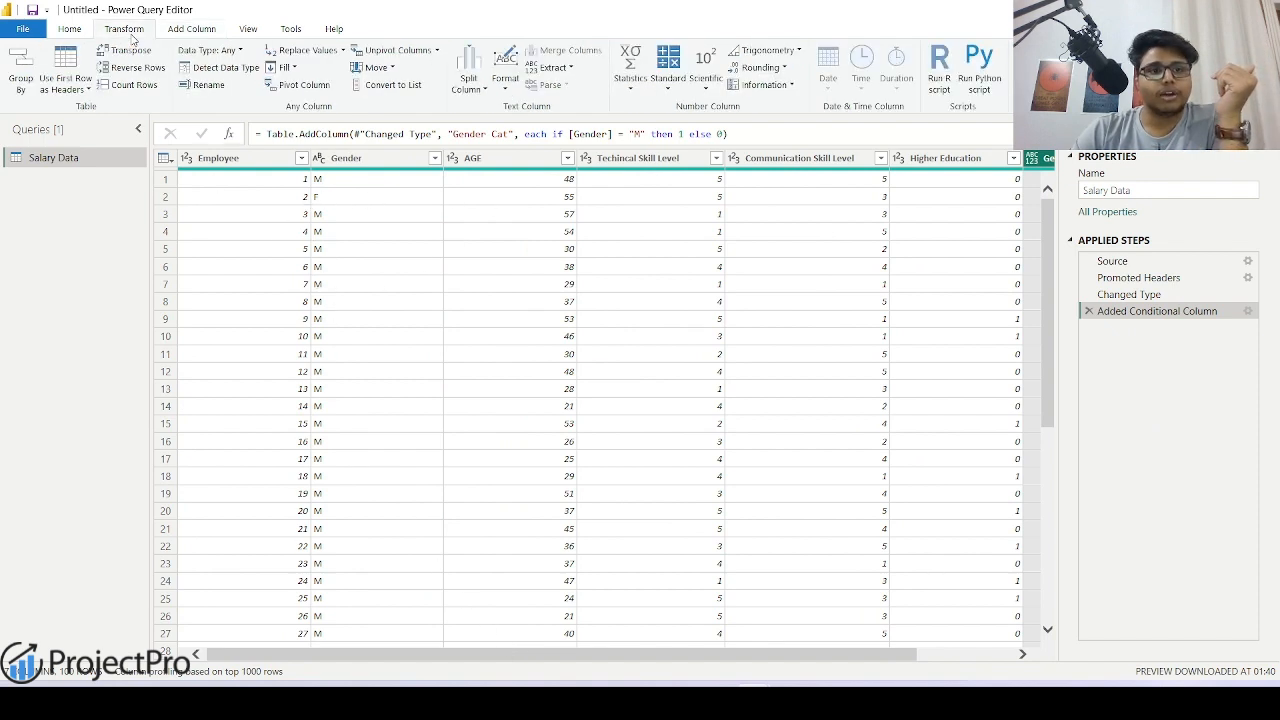
{"action": "left_click", "coordinate": [977, 78]}
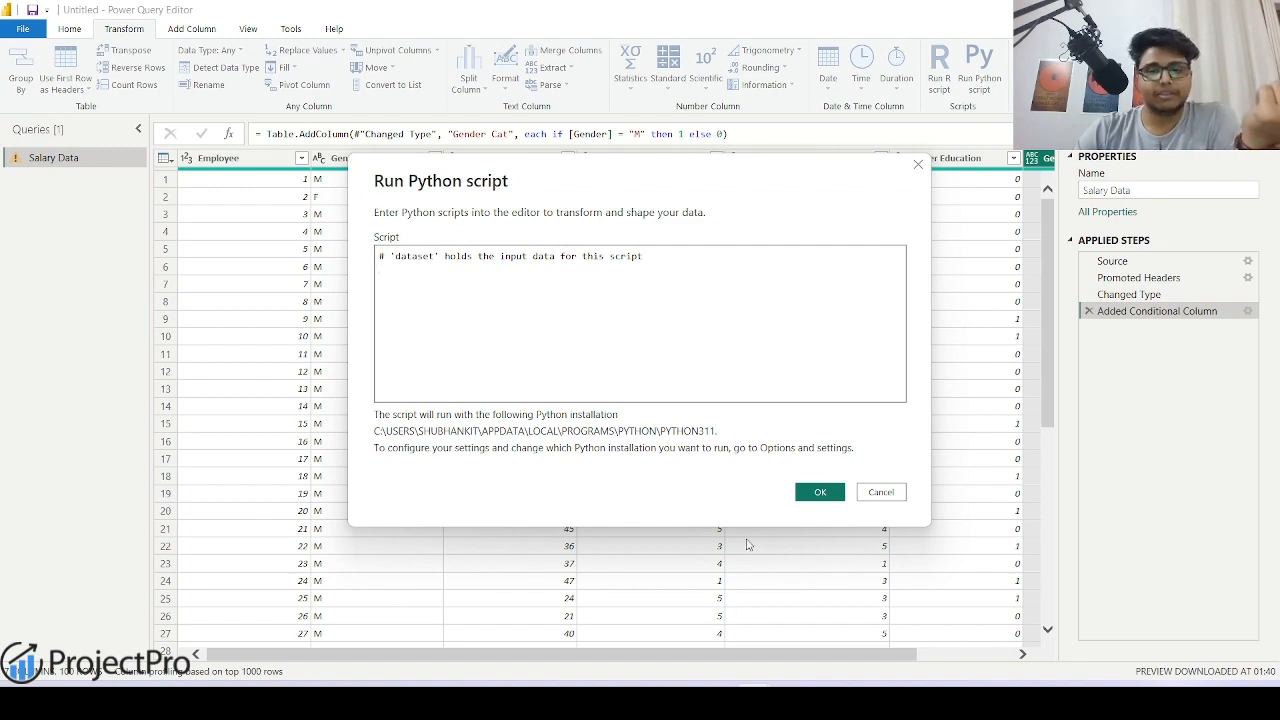
{"action": "mouse_move", "coordinate": [752, 700]}
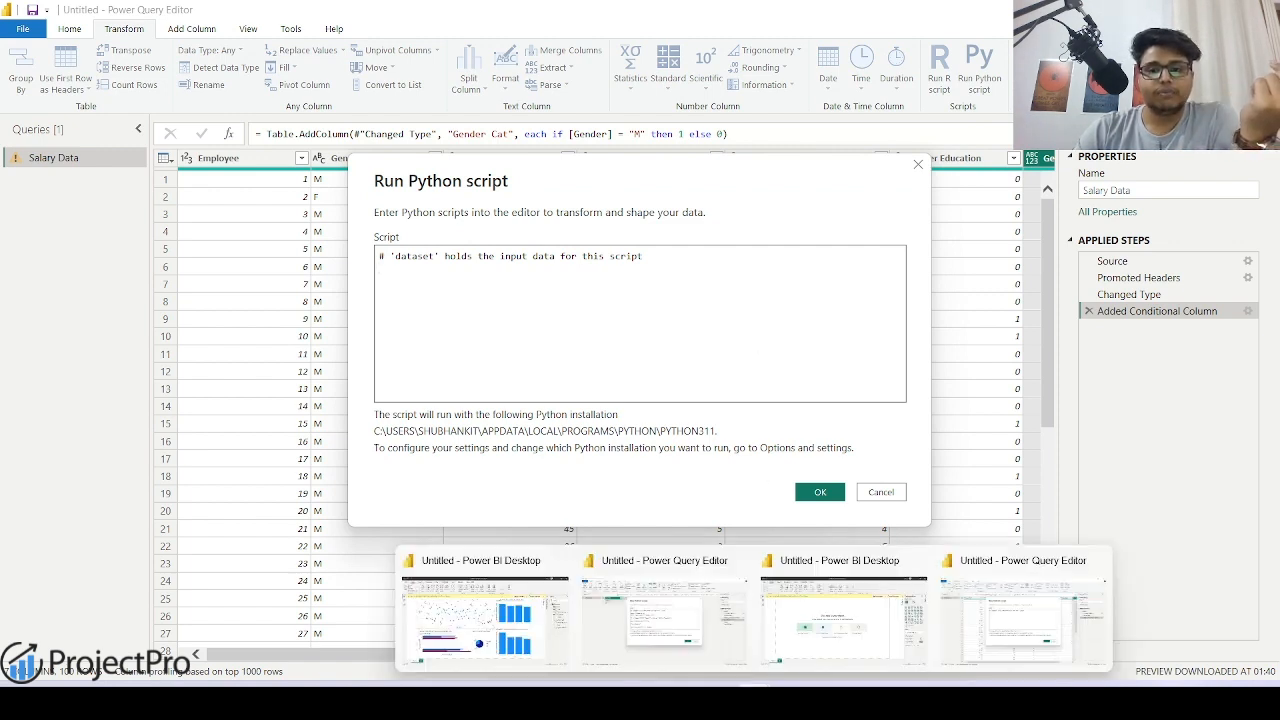
{"action": "left_click", "coordinate": [840, 640]}
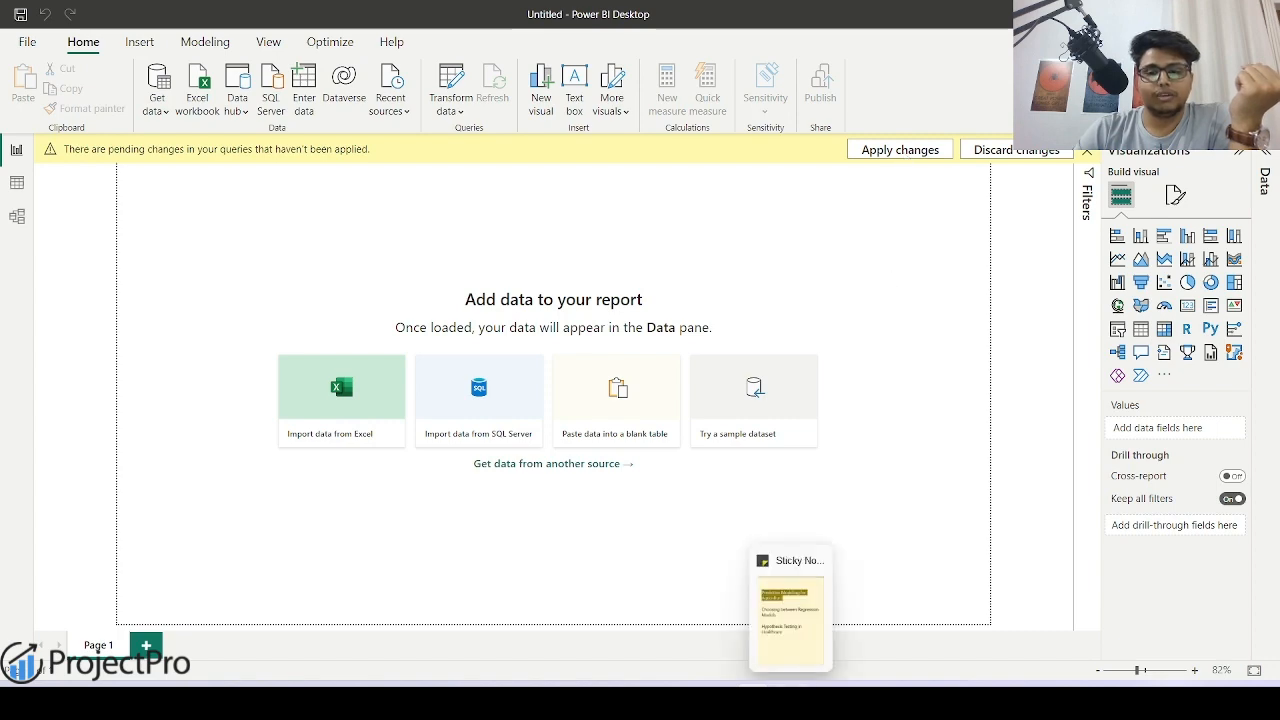
{"action": "mouse_move", "coordinate": [760, 700]}
{"action": "left_click", "coordinate": [1011, 597]}
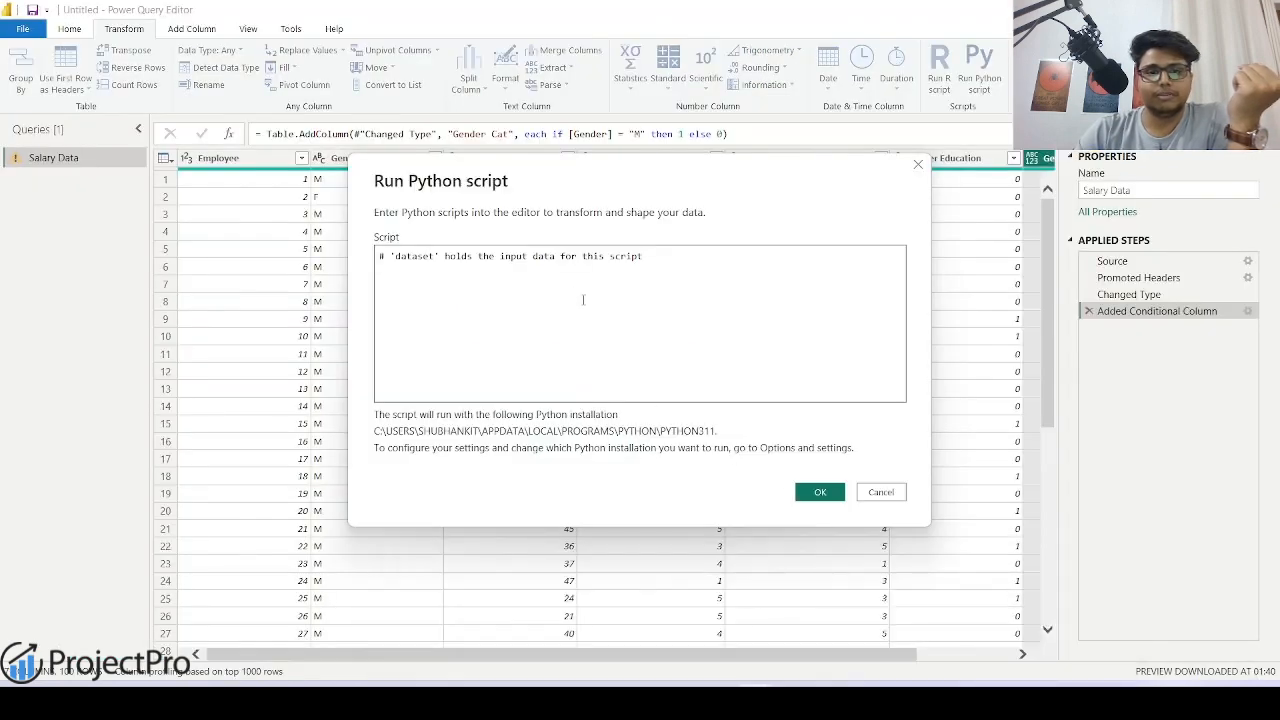
{"action": "left_click", "coordinate": [881, 492]}
Switch to the main Power BI Desktop window and check the Python home directory and IDE in the Python scripting options
{"action": "mouse_move", "coordinate": [862, 688]}
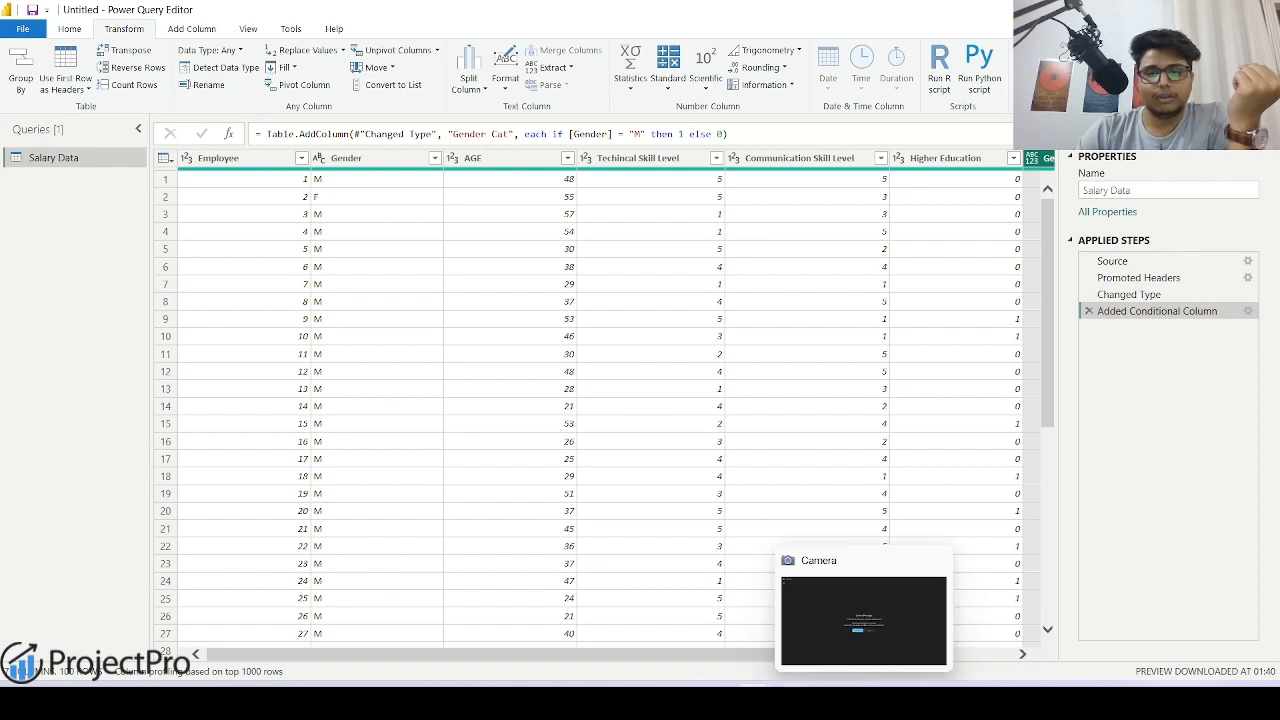
{"action": "mouse_move", "coordinate": [760, 700]}
{"action": "left_click", "coordinate": [840, 598]}
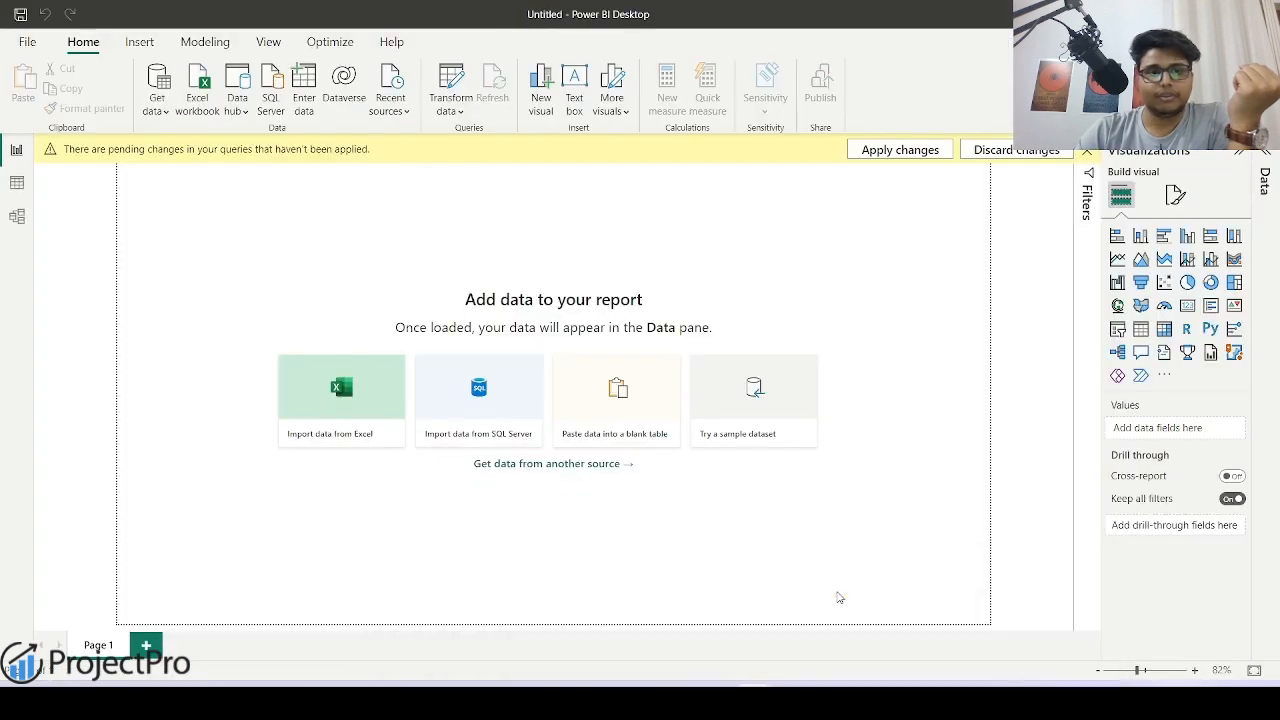
{"action": "left_click", "coordinate": [27, 42]}
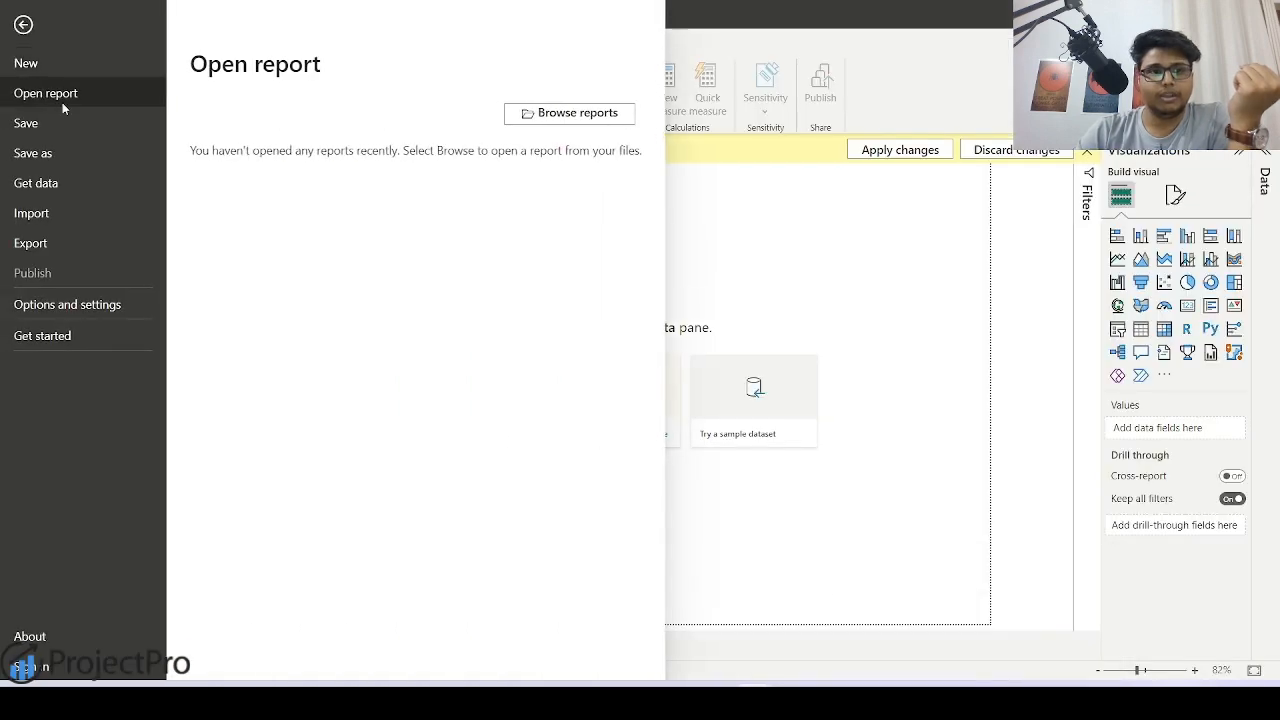
{"action": "left_click", "coordinate": [92, 306]}
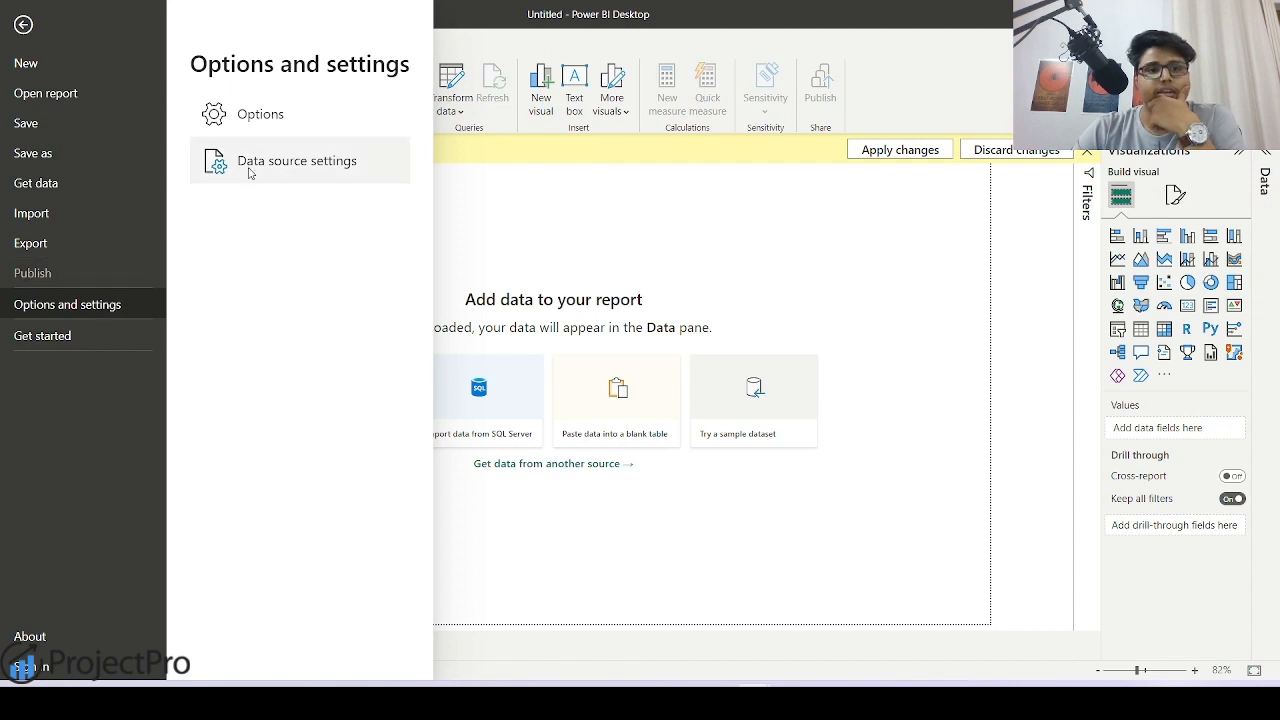
{"action": "left_click", "coordinate": [265, 118]}
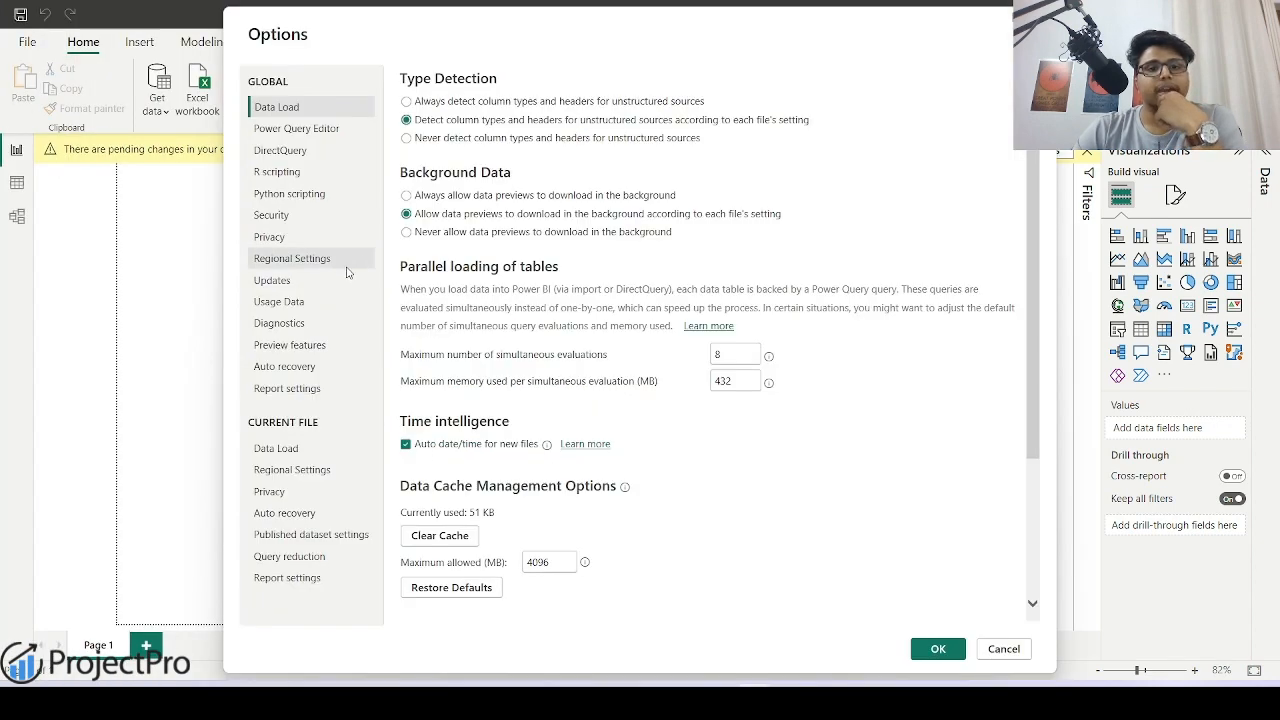
{"action": "left_click", "coordinate": [292, 193]}
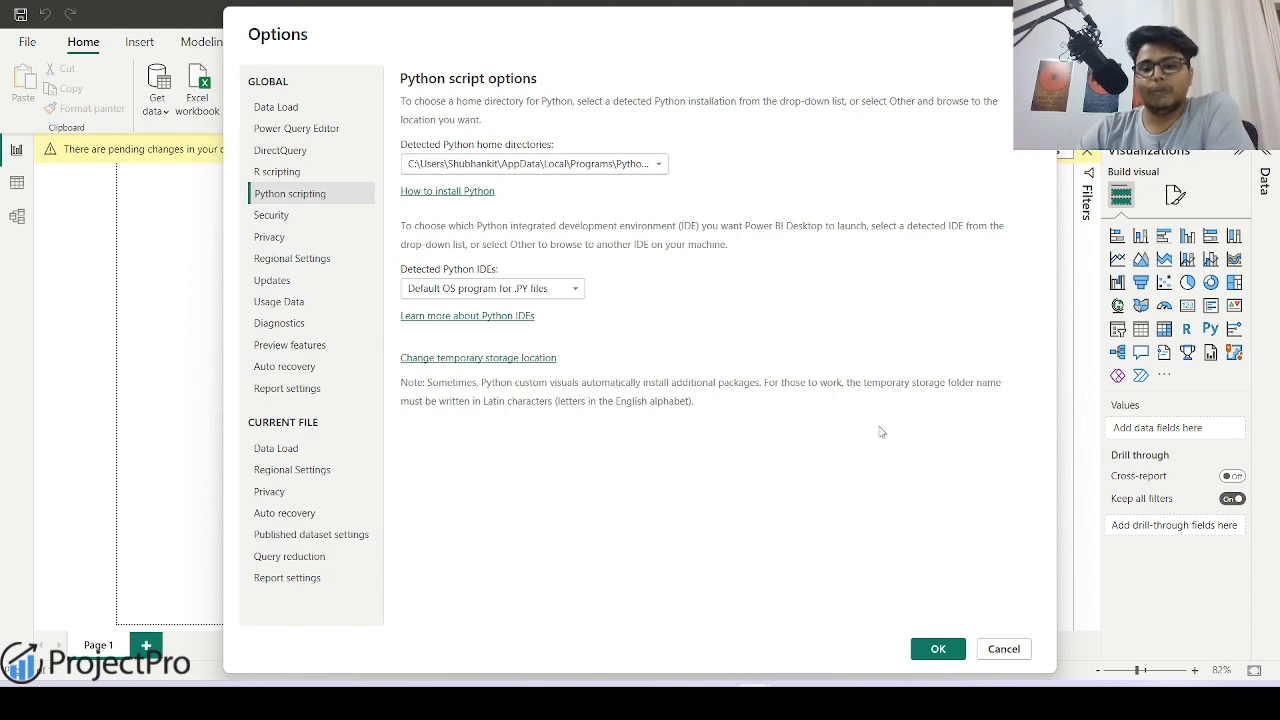
{"action": "left_click", "coordinate": [960, 648]}
Return to Power Query Editor and start a Run Python script transformation on the Salary Data query
{"action": "mouse_move", "coordinate": [754, 700]}
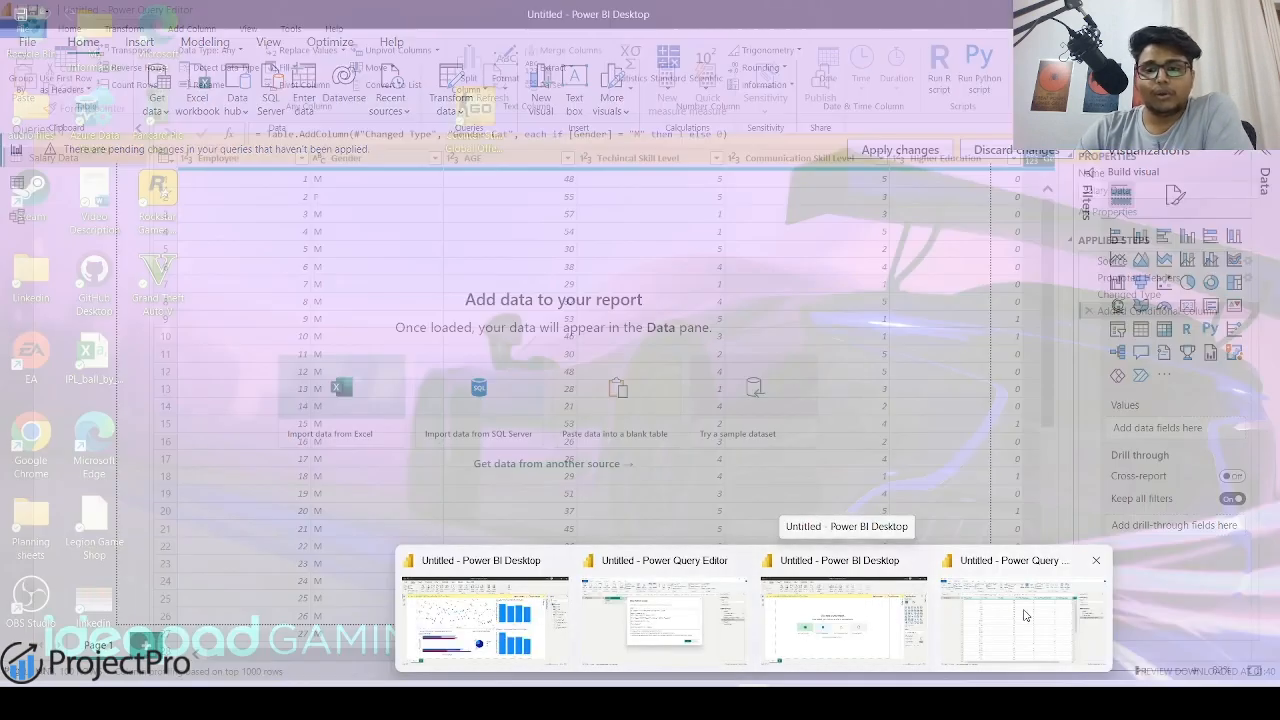
{"action": "left_click", "coordinate": [1022, 620]}
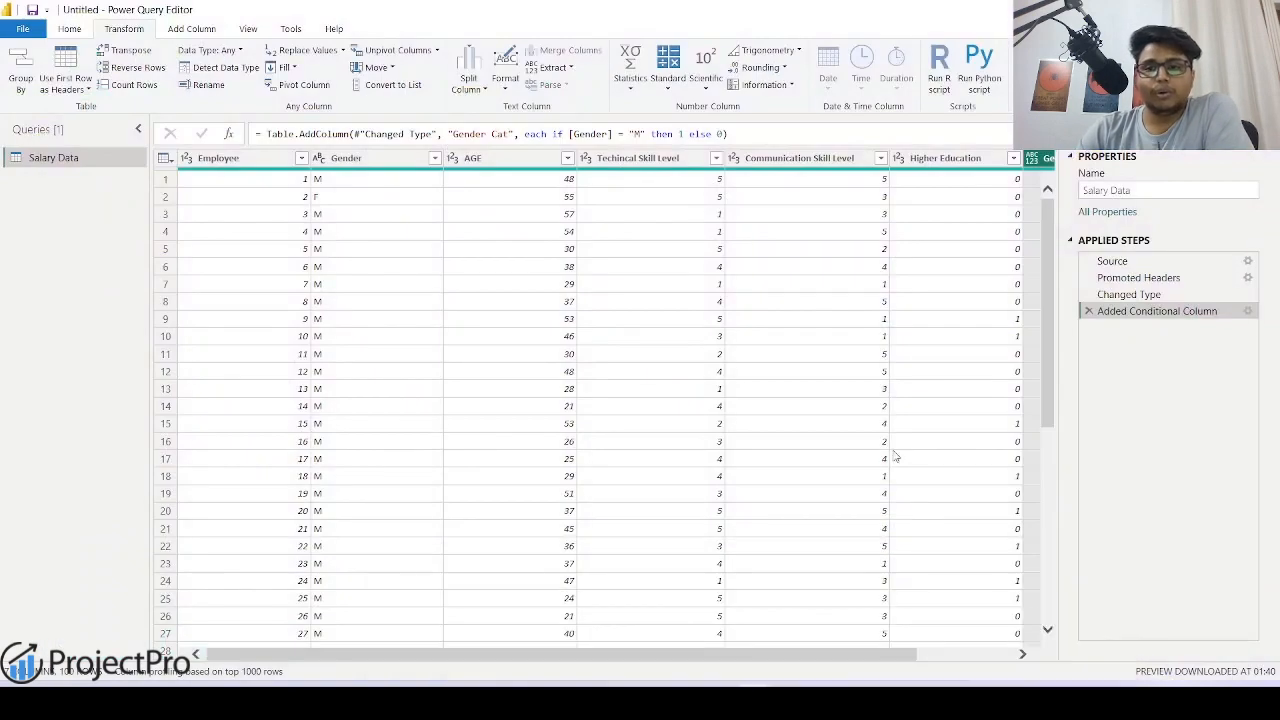
{"action": "left_click", "coordinate": [975, 72]}
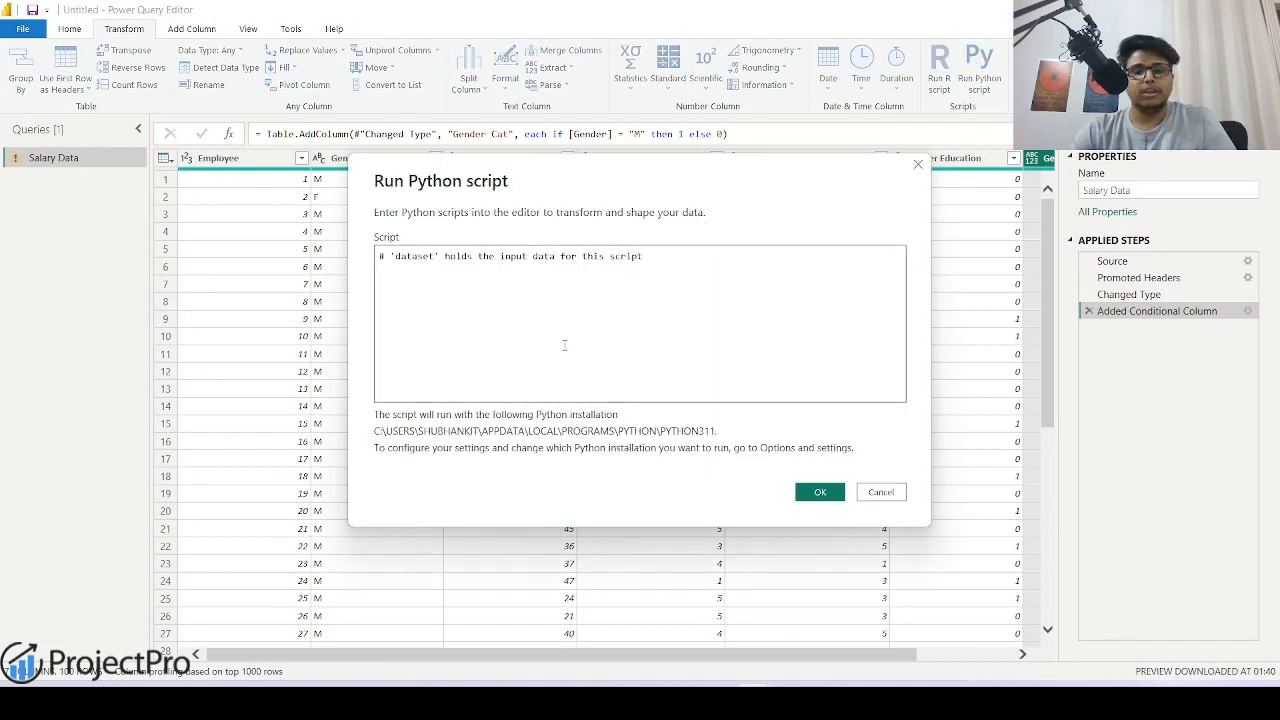
Copy the pandas and KMeans import lines from the Jupyter notebook into the Power Query Python script
{"action": "mouse_move", "coordinate": [571, 702]}
{"action": "left_click", "coordinate": [571, 626]}
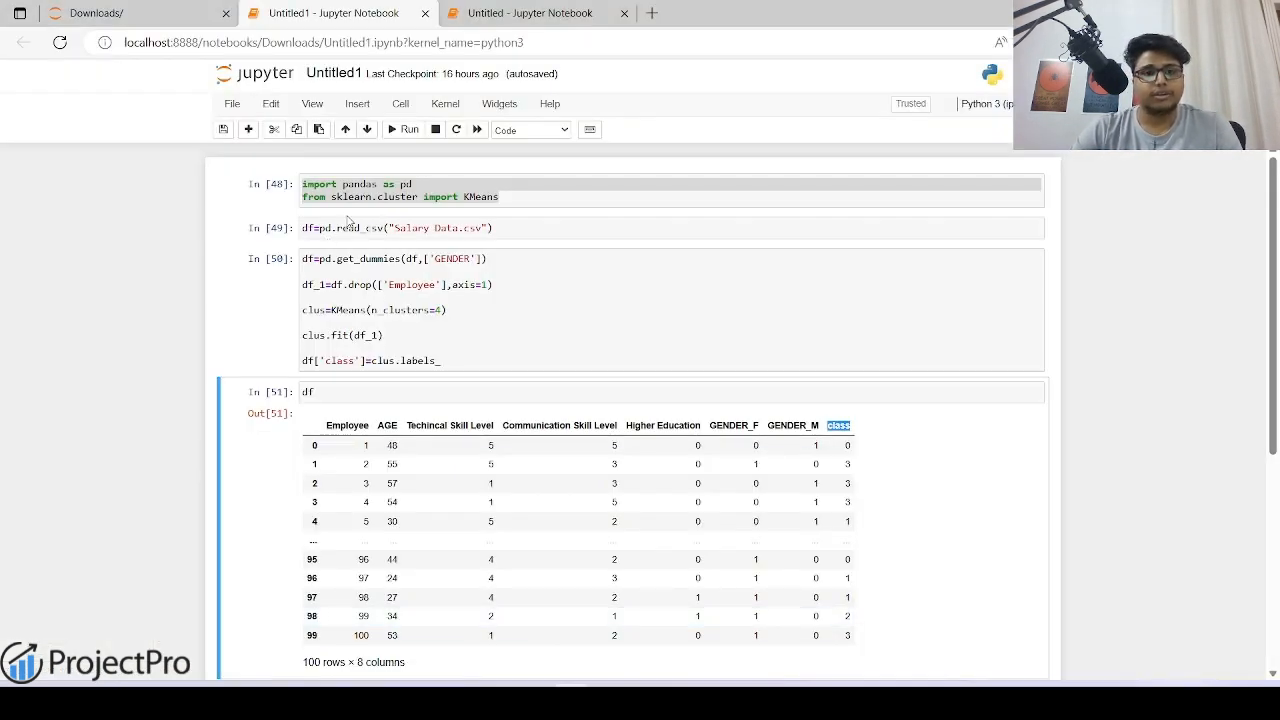
{"action": "left_click", "coordinate": [506, 197]}
{"action": "left_click_drag", "start_coordinate": [506, 197], "coordinate": [302, 184]}
{"action": "key", "text": "ctrl+c"}
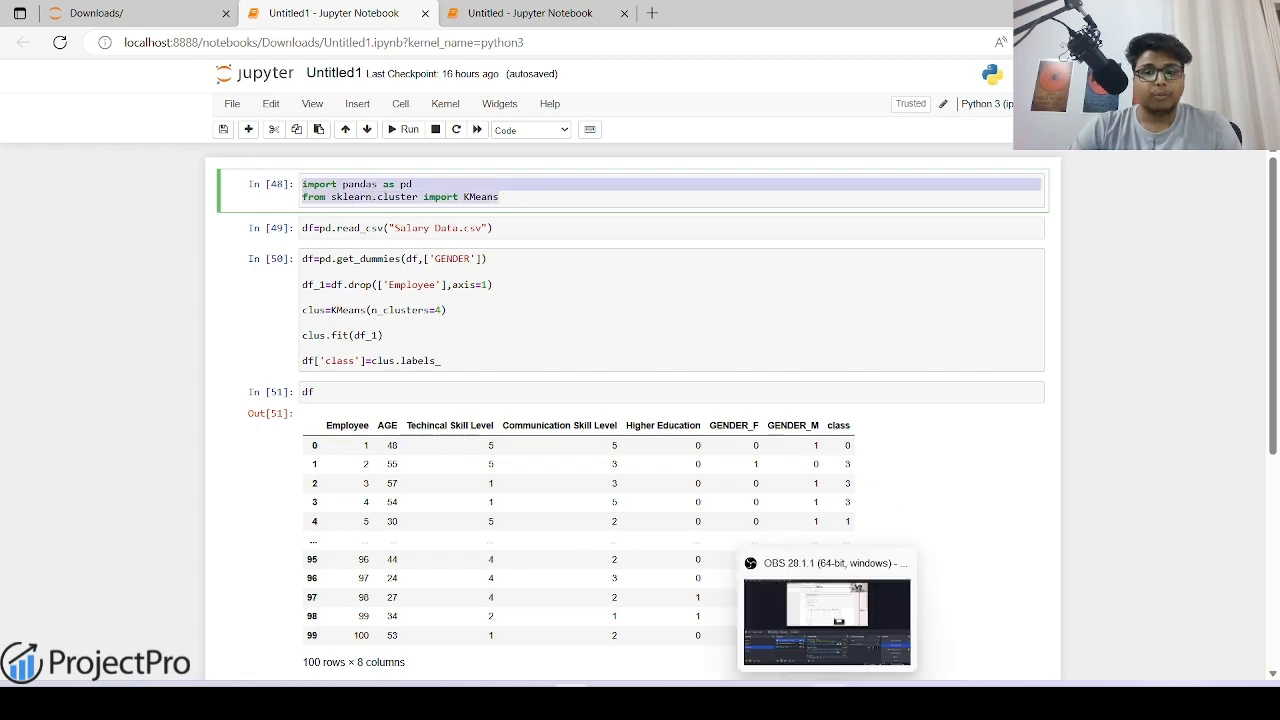
{"action": "mouse_move", "coordinate": [835, 610]}
{"action": "left_click", "coordinate": [1025, 615]}
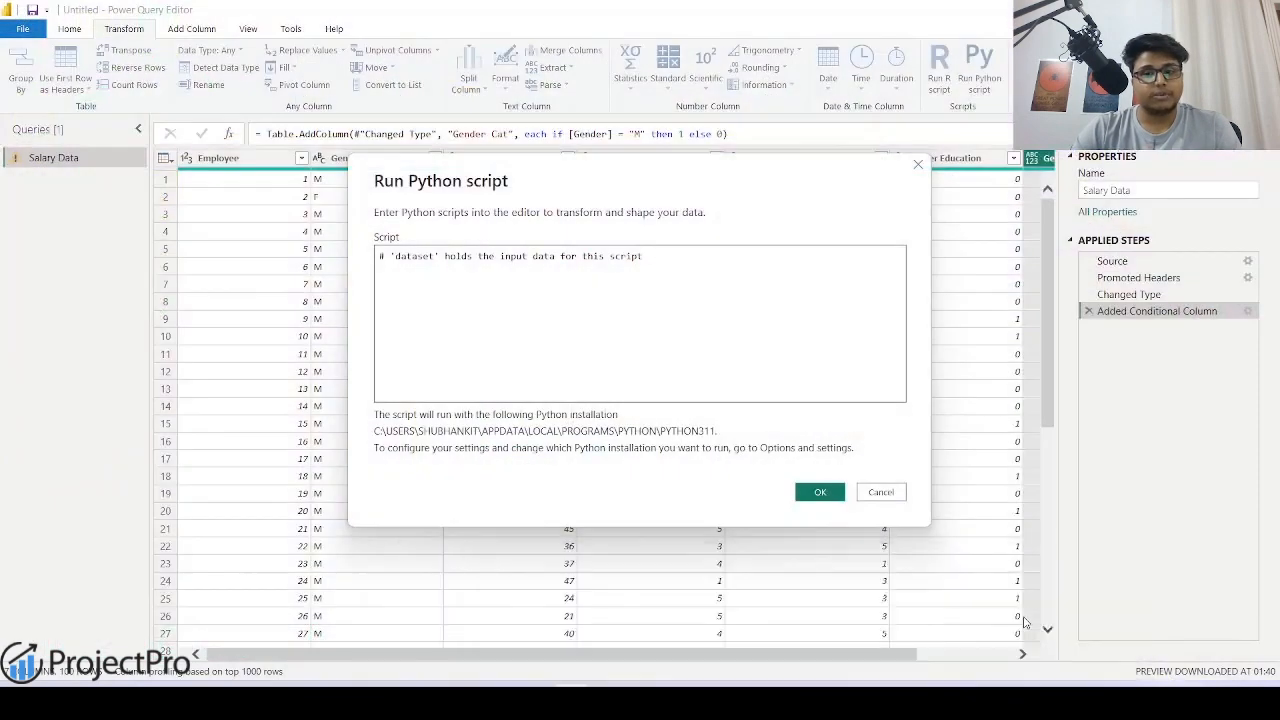
{"action": "key", "text": "ctrl+v"}
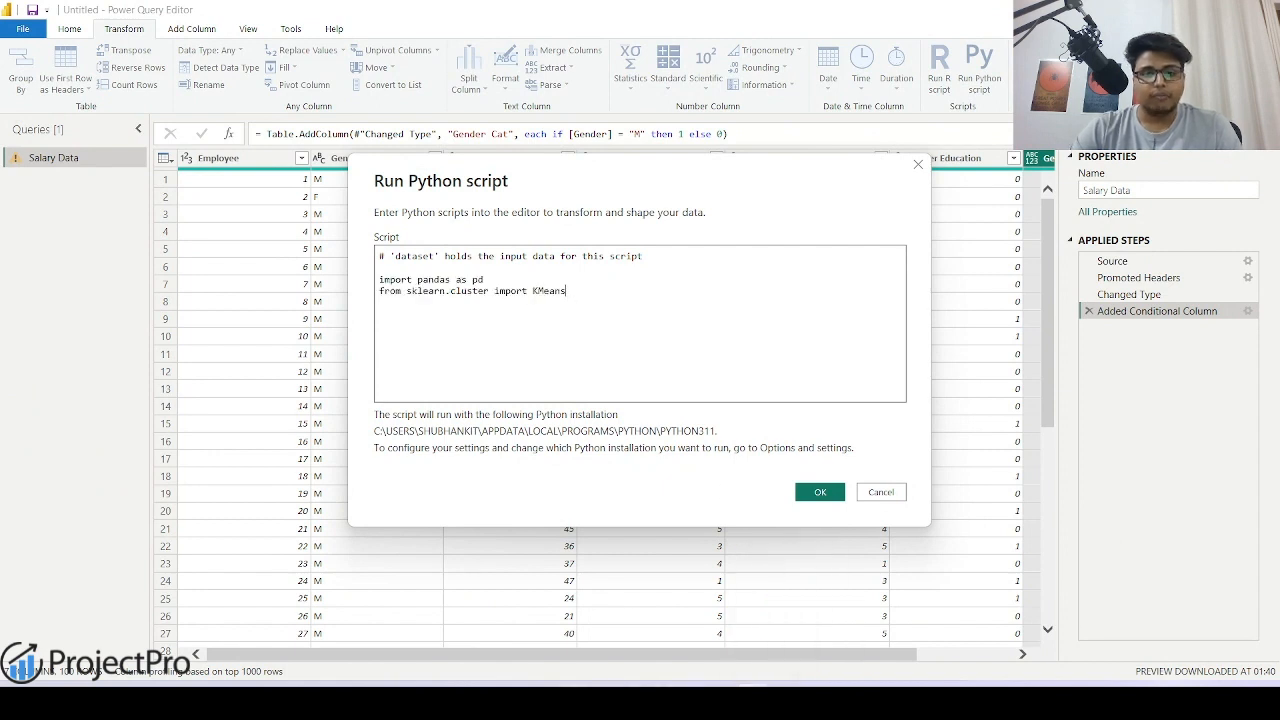
Copy the get_dummies, drop, KMeans, fit and class label code from the Jupyter notebook into the Power Query Python script
{"action": "mouse_move", "coordinate": [570, 705]}
{"action": "mouse_move", "coordinate": [754, 705]}
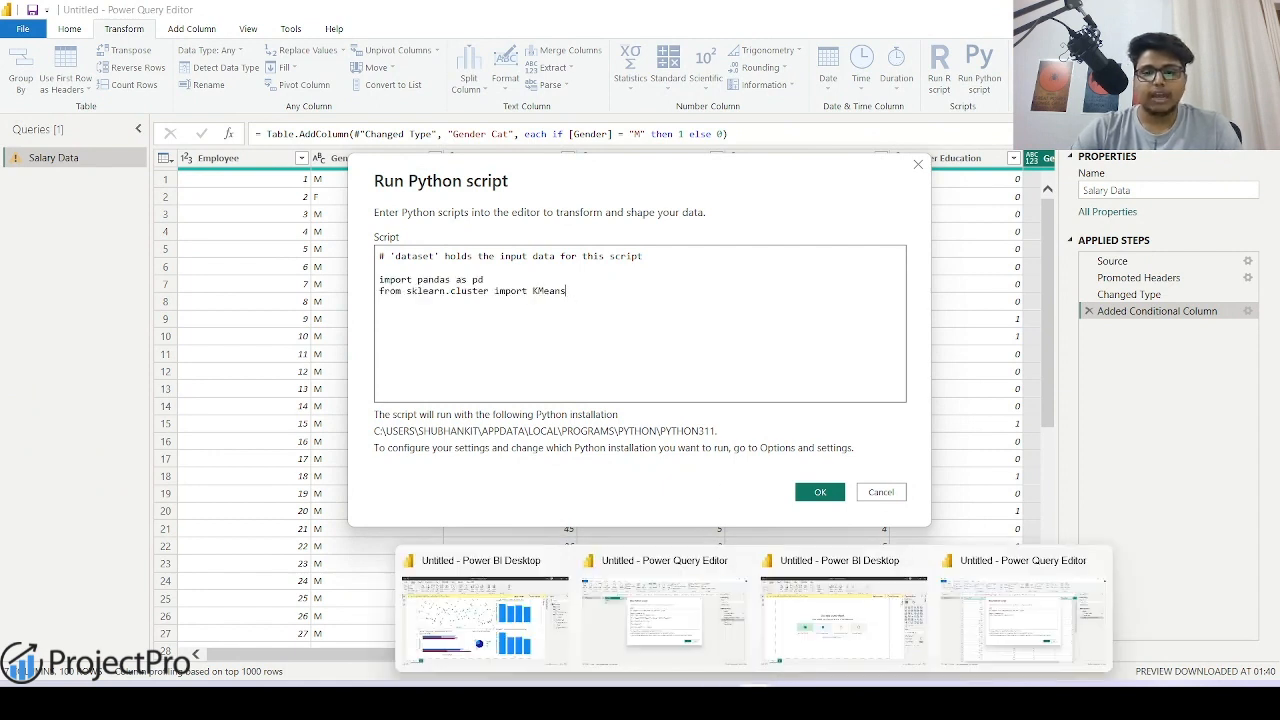
{"action": "left_click", "coordinate": [555, 565]}
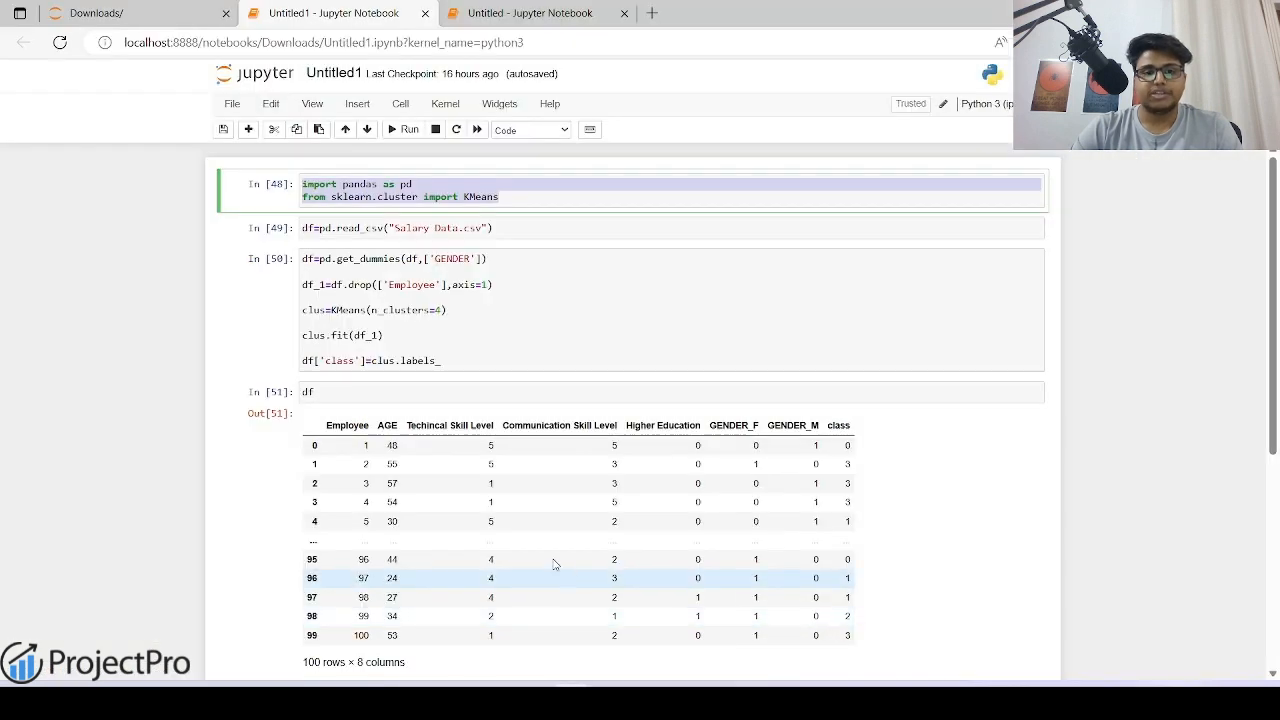
{"action": "left_click_drag", "start_coordinate": [461, 370], "coordinate": [288, 256]}
{"action": "key", "text": "ctrl+c"}
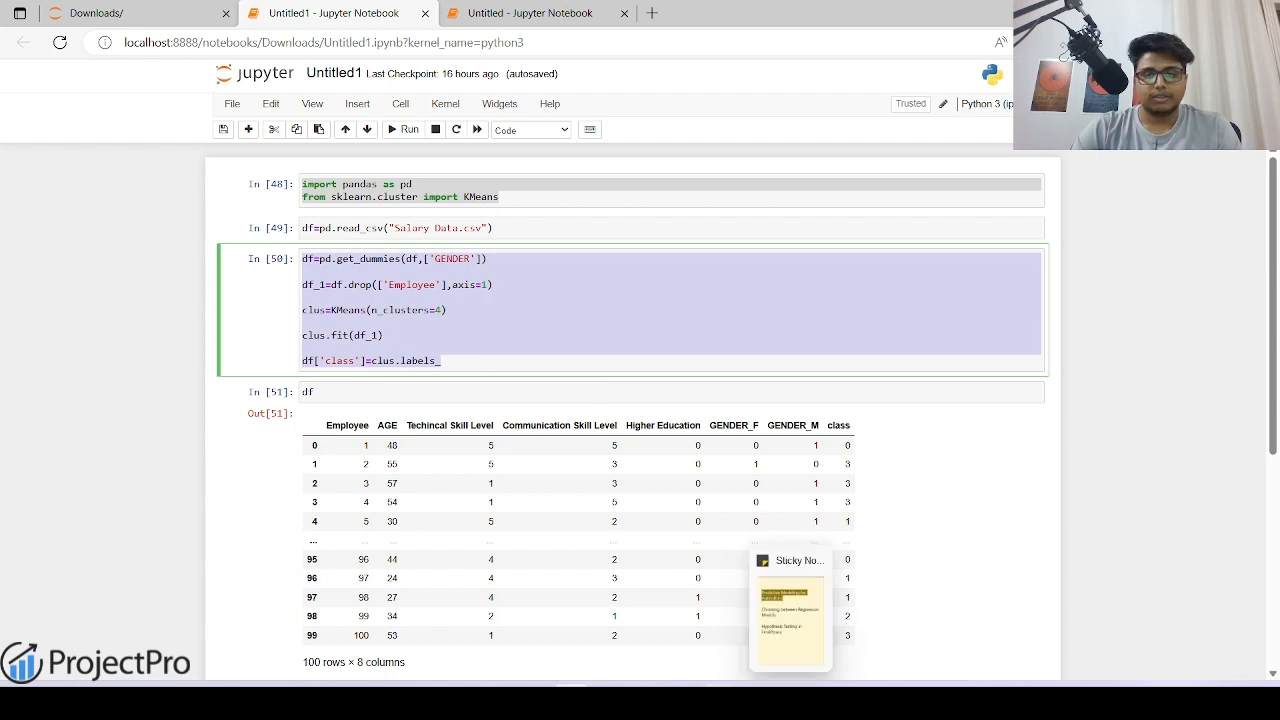
{"action": "mouse_move", "coordinate": [755, 700]}
{"action": "left_click", "coordinate": [884, 648]}
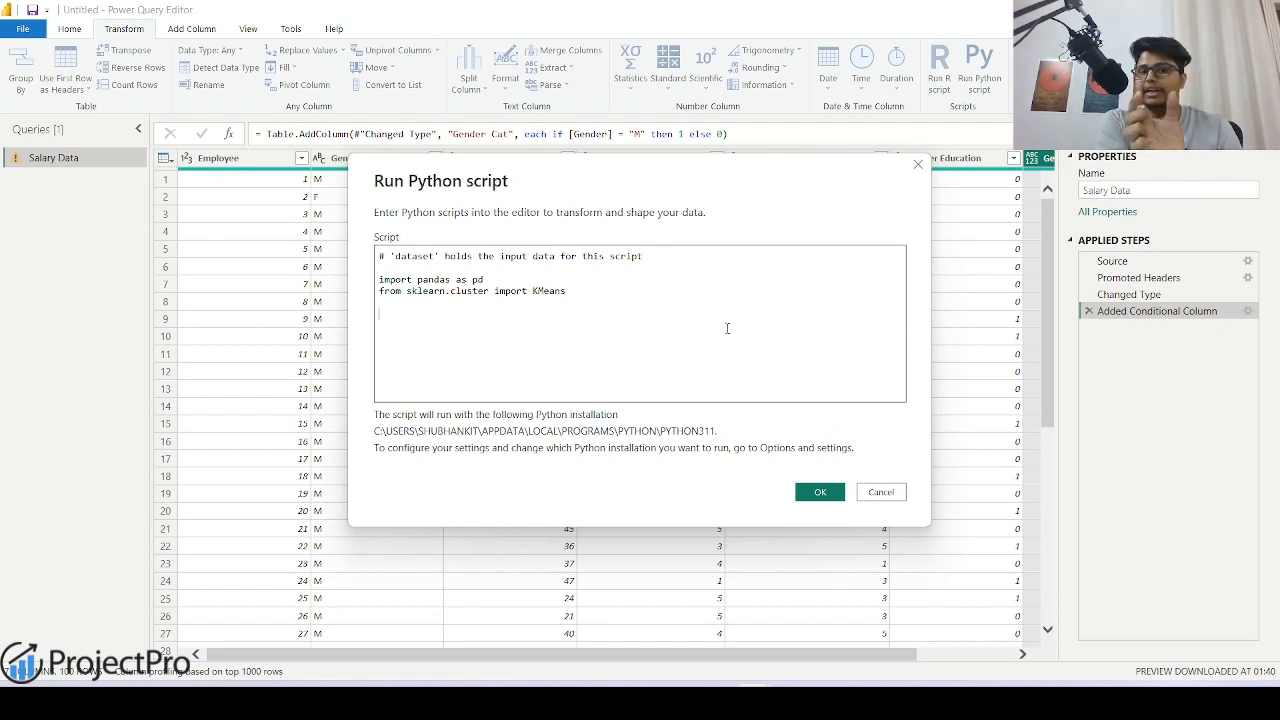
{"action": "key", "text": "ctrl+v"}
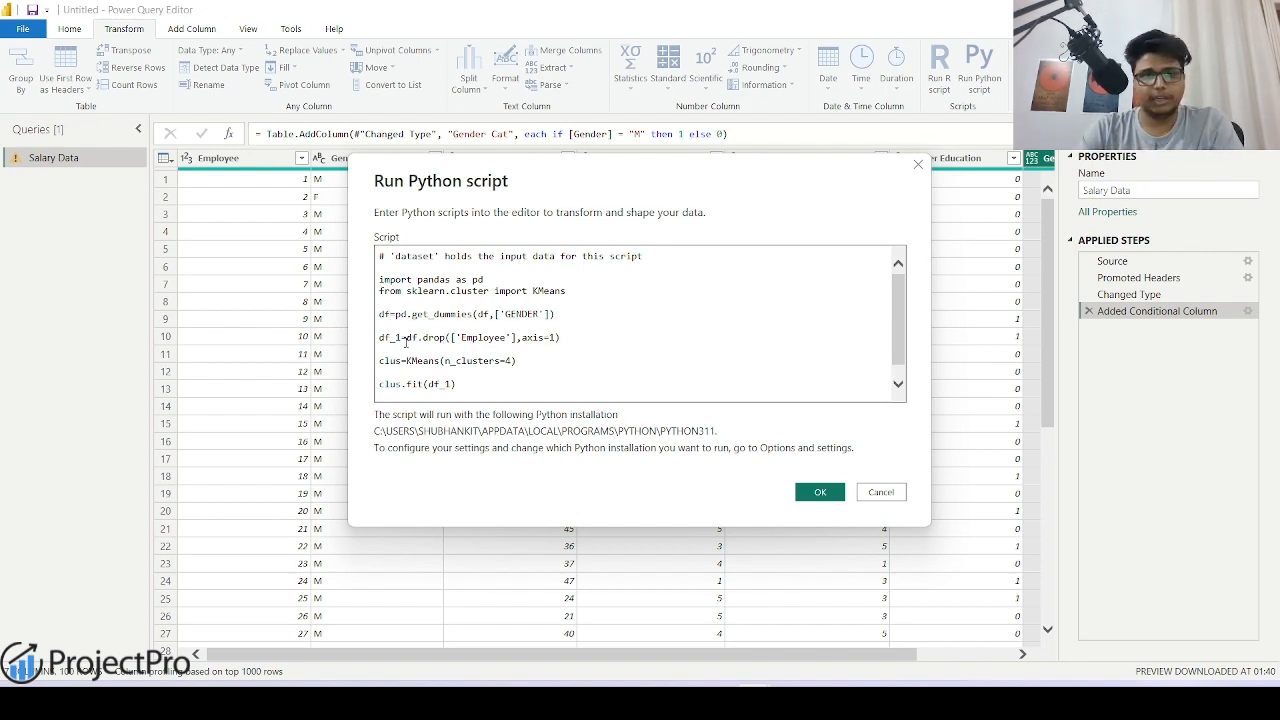
Rename the variable assigned by the get_dummies line from df to dataset
{"action": "key", "text": "BackSpace"}
{"action": "type", "text": "datase"}
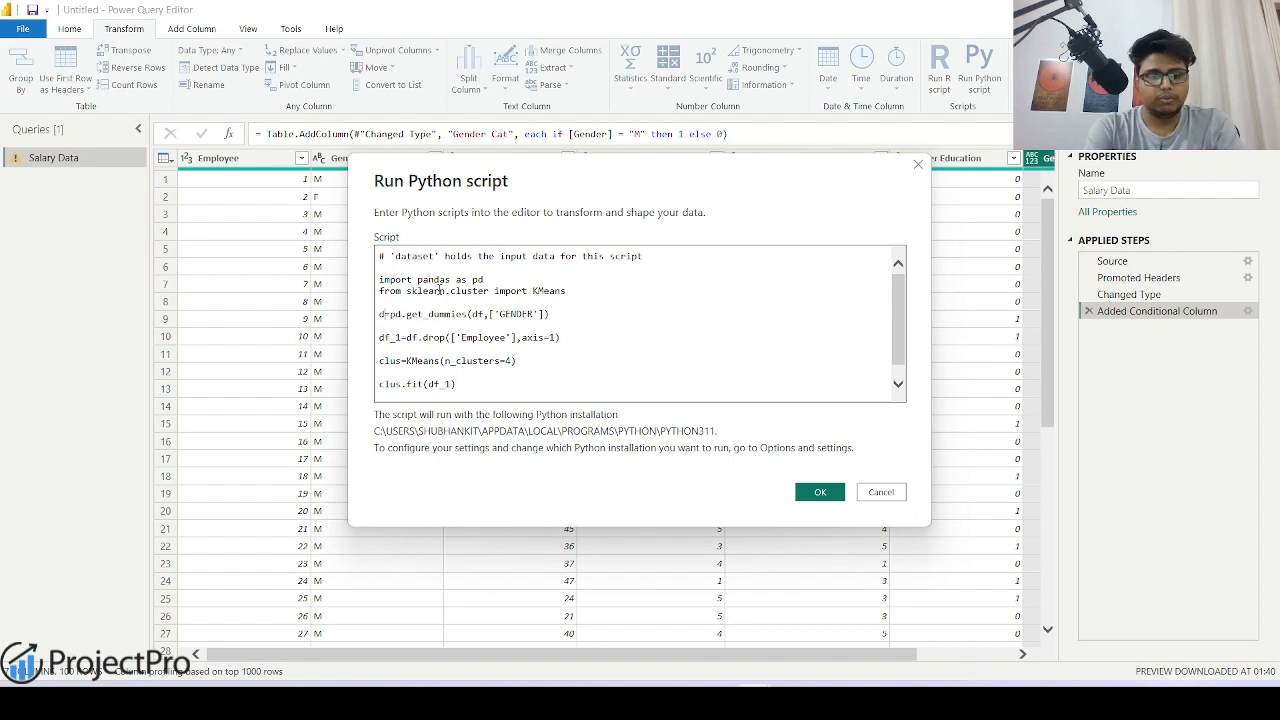
{"action": "key", "text": "BackSpace"}
{"action": "key", "text": "BackSpace"}
{"action": "key", "text": "BackSpace"}
{"action": "key", "text": "BackSpace"}
{"action": "key", "text": "BackSpace"}
{"action": "key", "text": "BackSpace"}
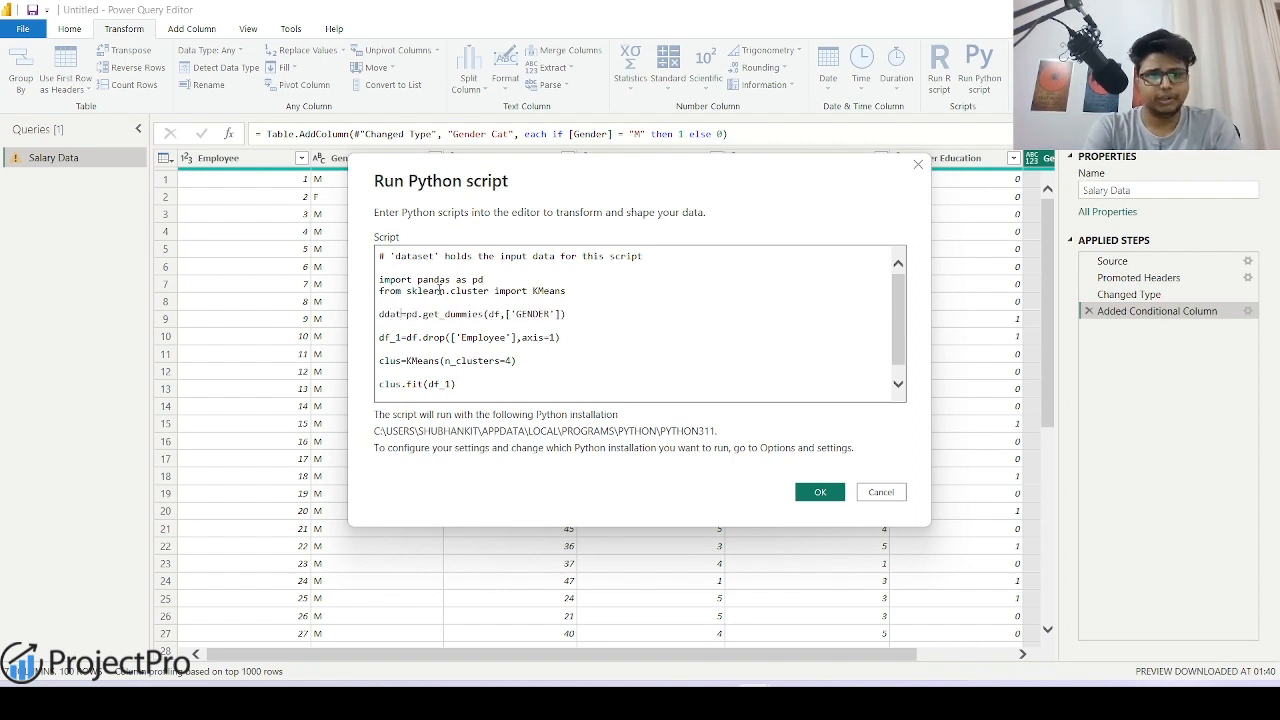
{"action": "type", "text": "ataset"}
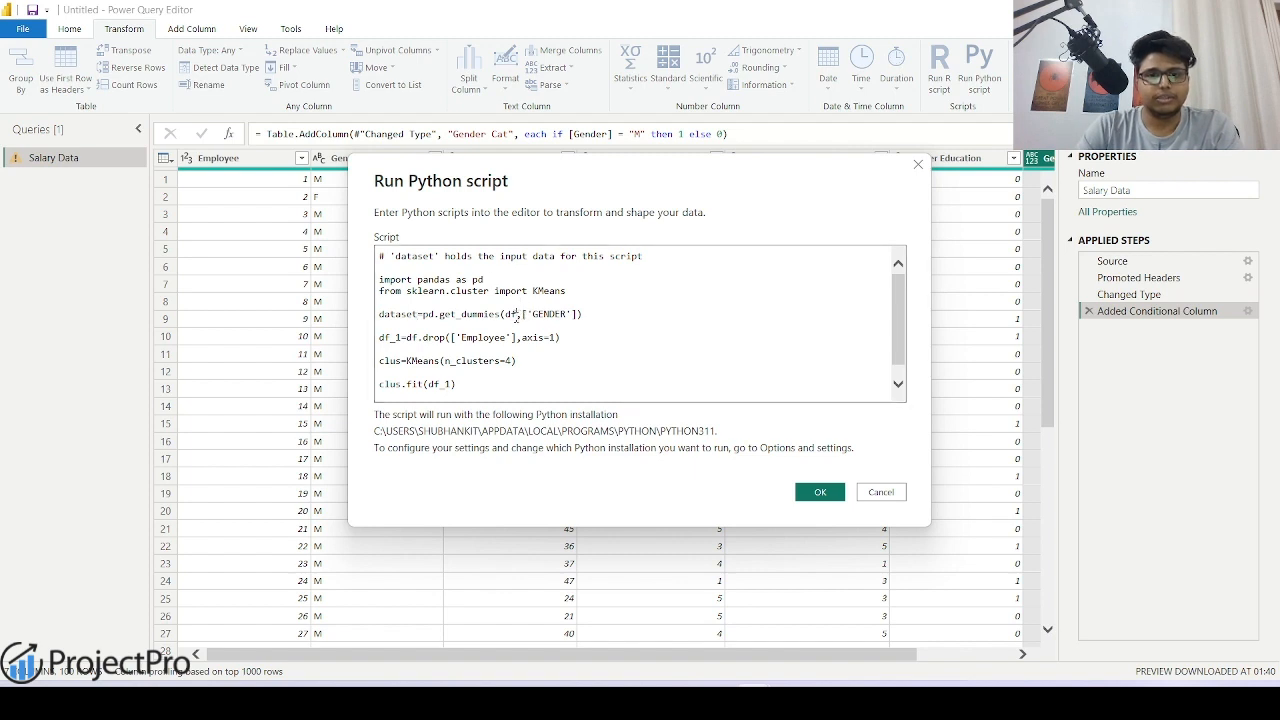
Delete the get_dummies line for GENDER from the Python script
{"action": "left_click_drag", "start_coordinate": [379, 314], "coordinate": [610, 318]}
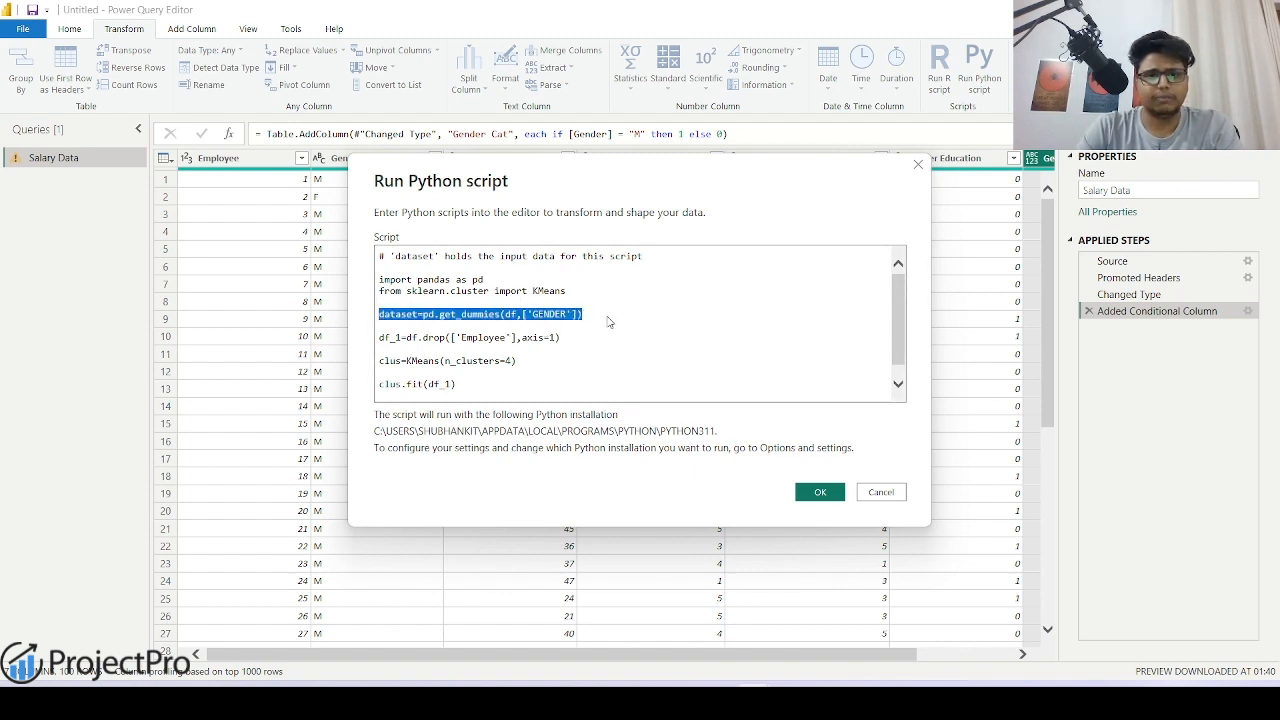
{"action": "key", "text": "BackSpace"}
{"action": "key", "text": "BackSpace"}
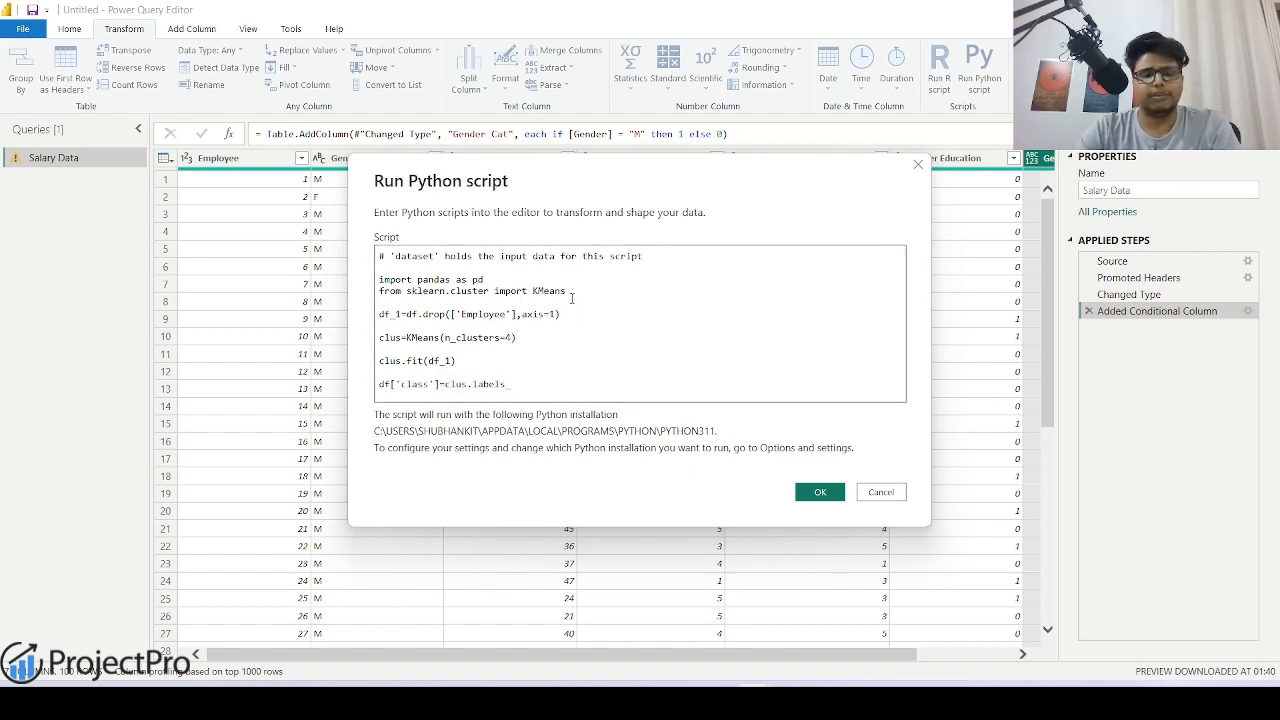
Replace df with dataset in the line that drops the Employee column, so it reads df_1=dataset.drop(['Employee'],axis=1)
{"action": "left_click", "coordinate": [417, 315]}
{"action": "key", "text": "BackSpace"}
{"action": "type", "text": "d"}
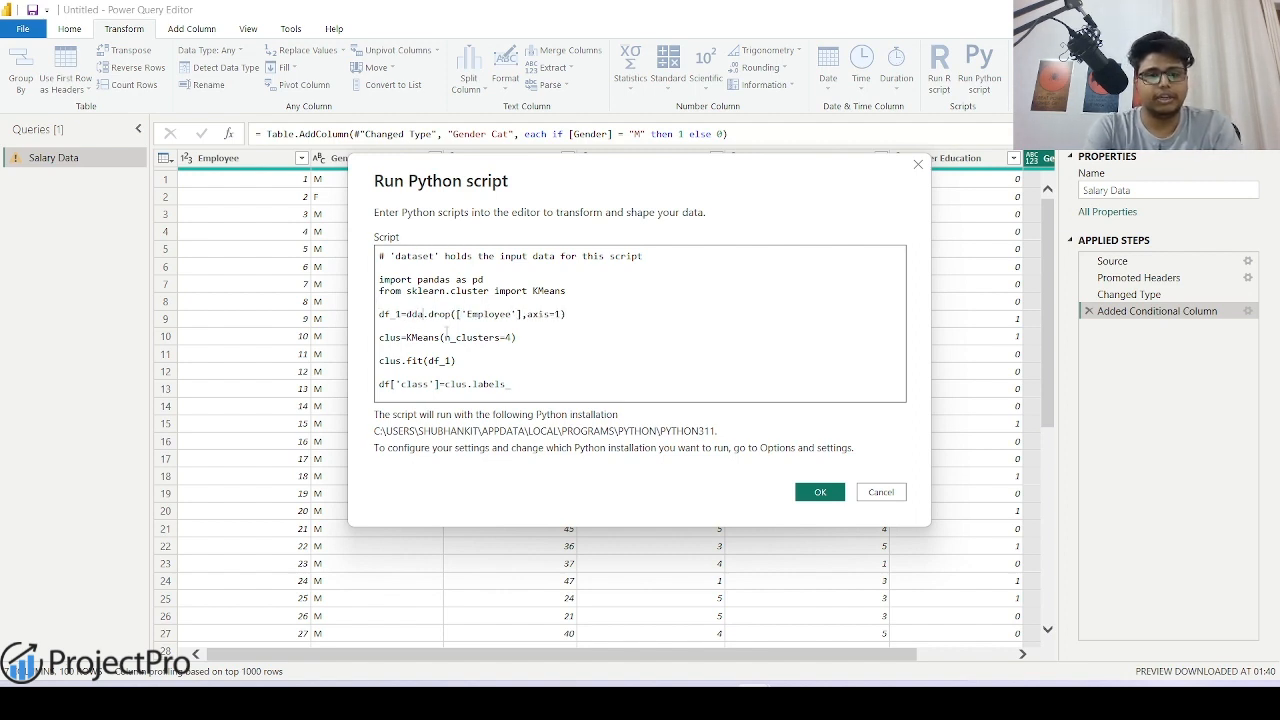
{"action": "key", "text": "BackSpace"}
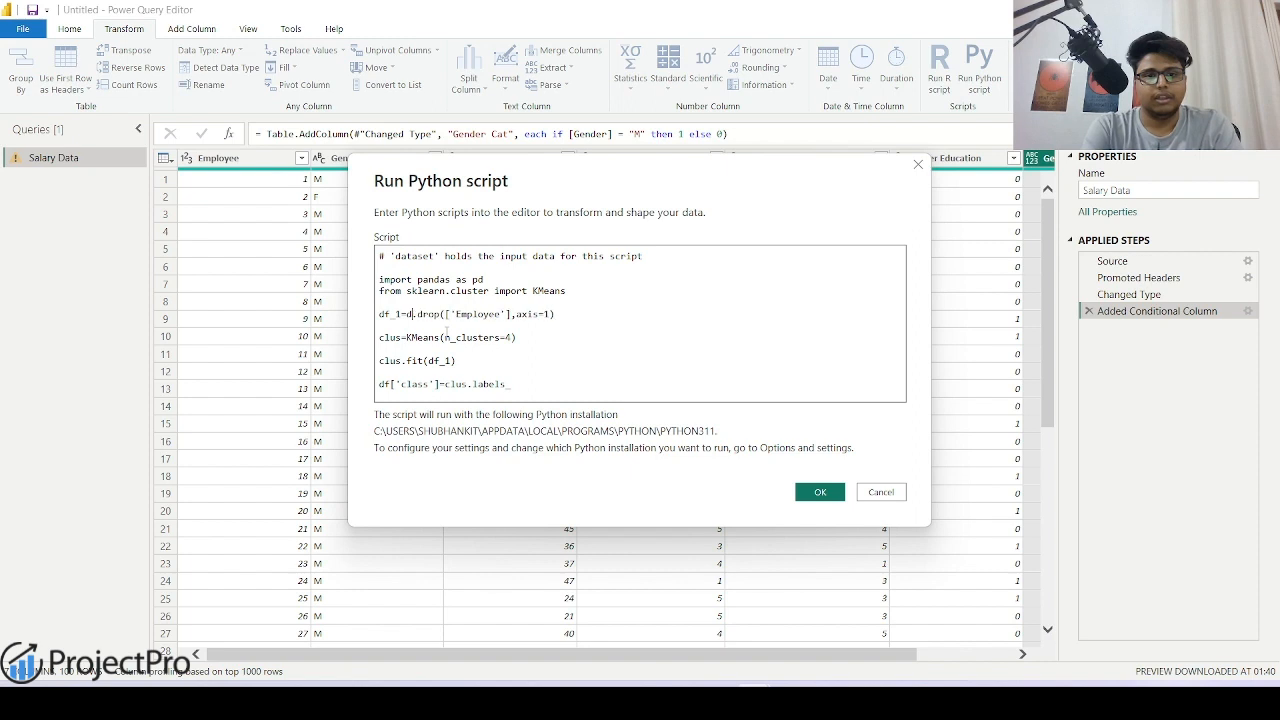
{"action": "type", "text": "a"}
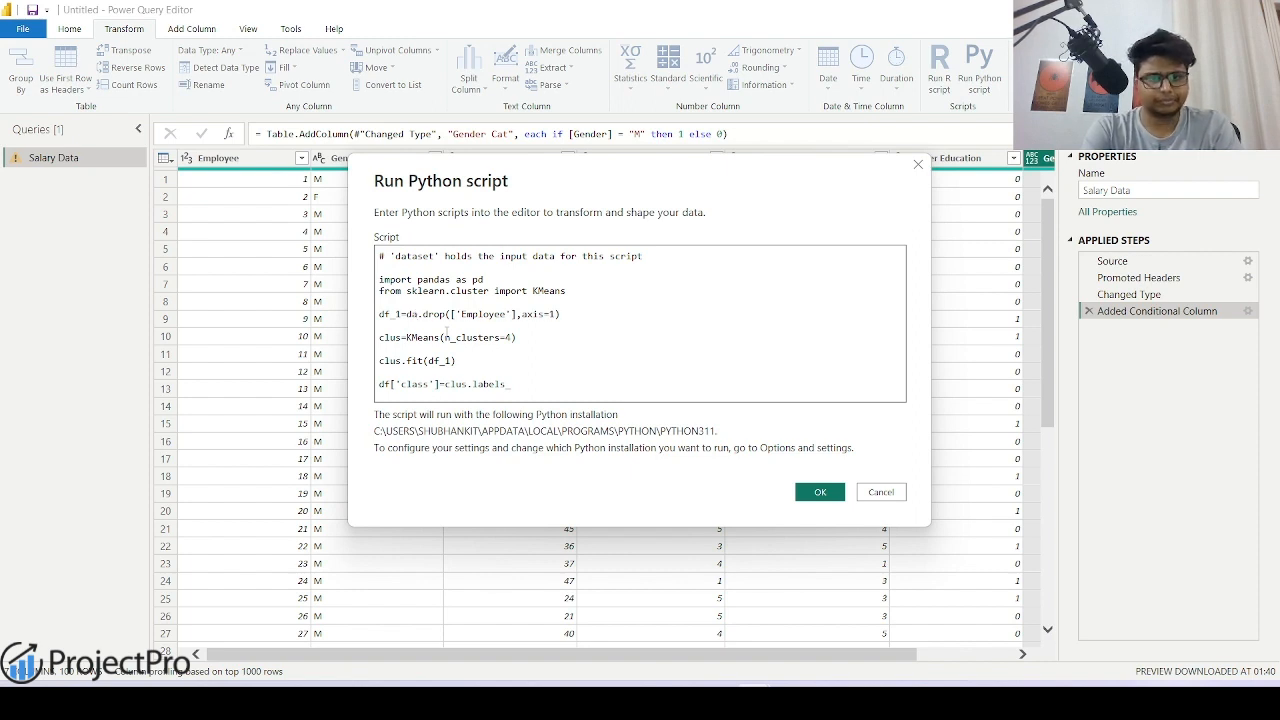
{"action": "type", "text": "taset"}
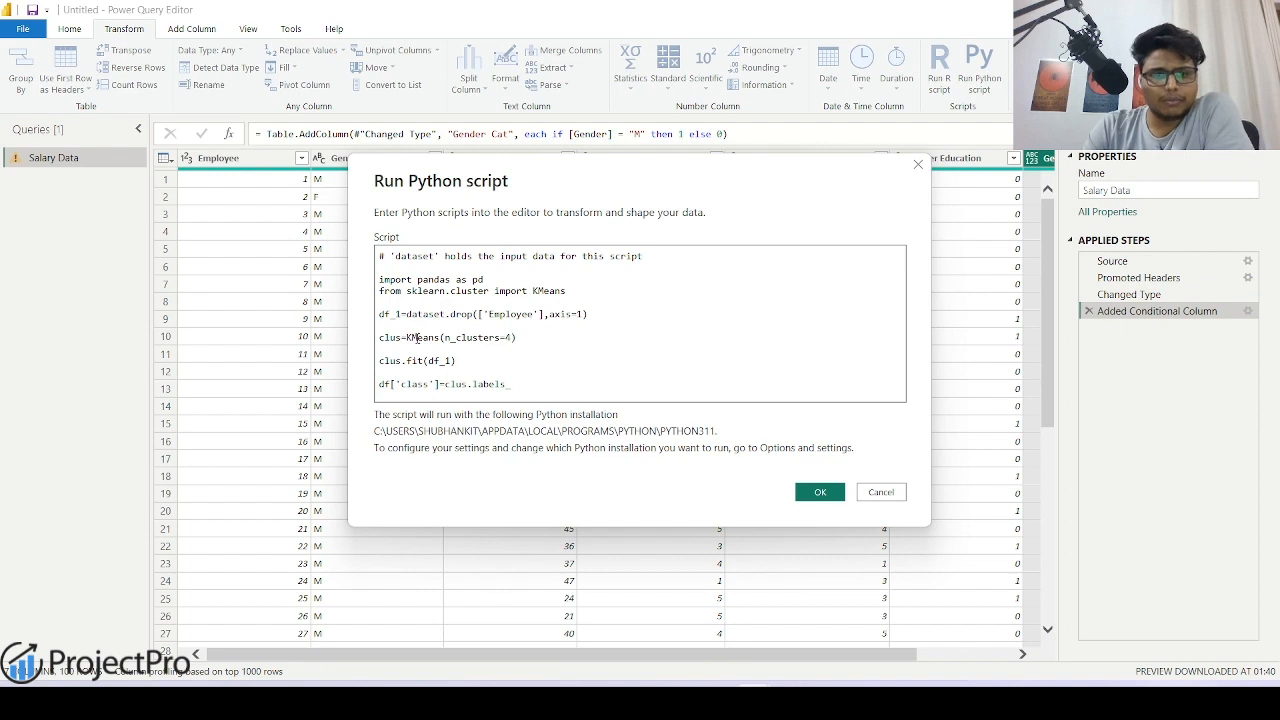
Change the last script line to assign the cluster labels to dataset['class'] instead of df['class']
{"action": "left_click_drag", "start_coordinate": [377, 340], "coordinate": [533, 342]}
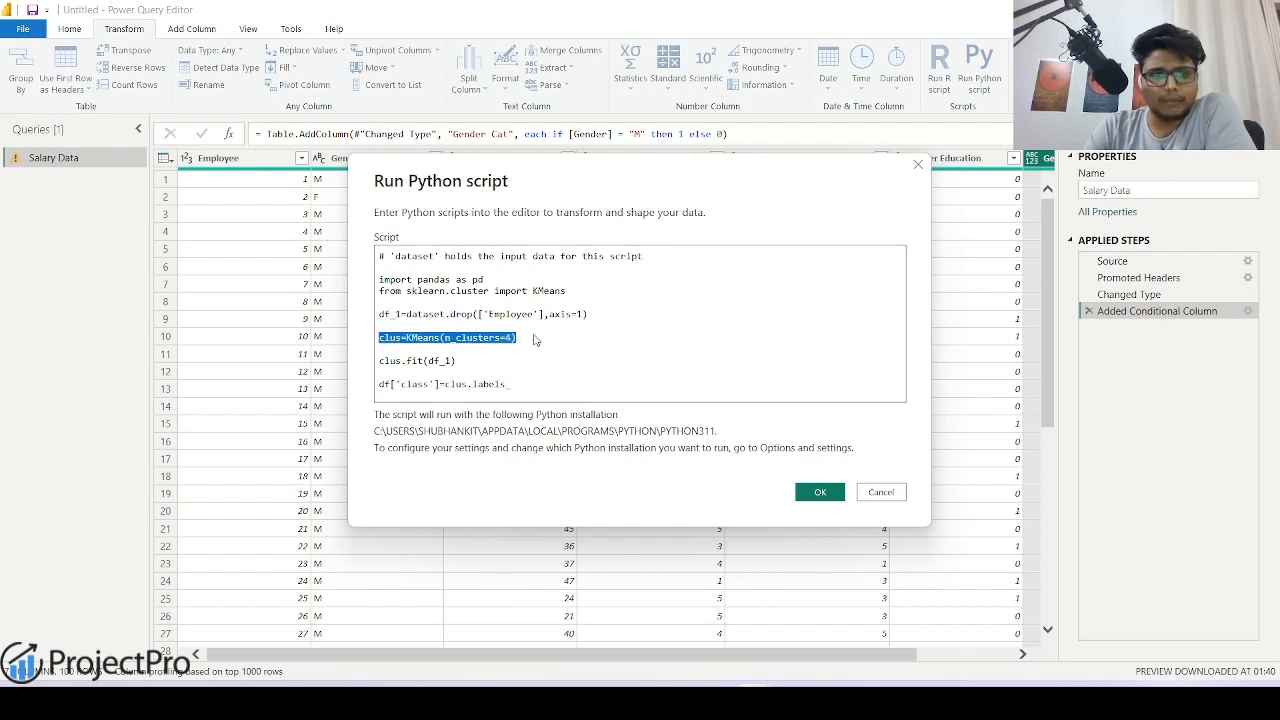
{"action": "left_click", "coordinate": [395, 366]}
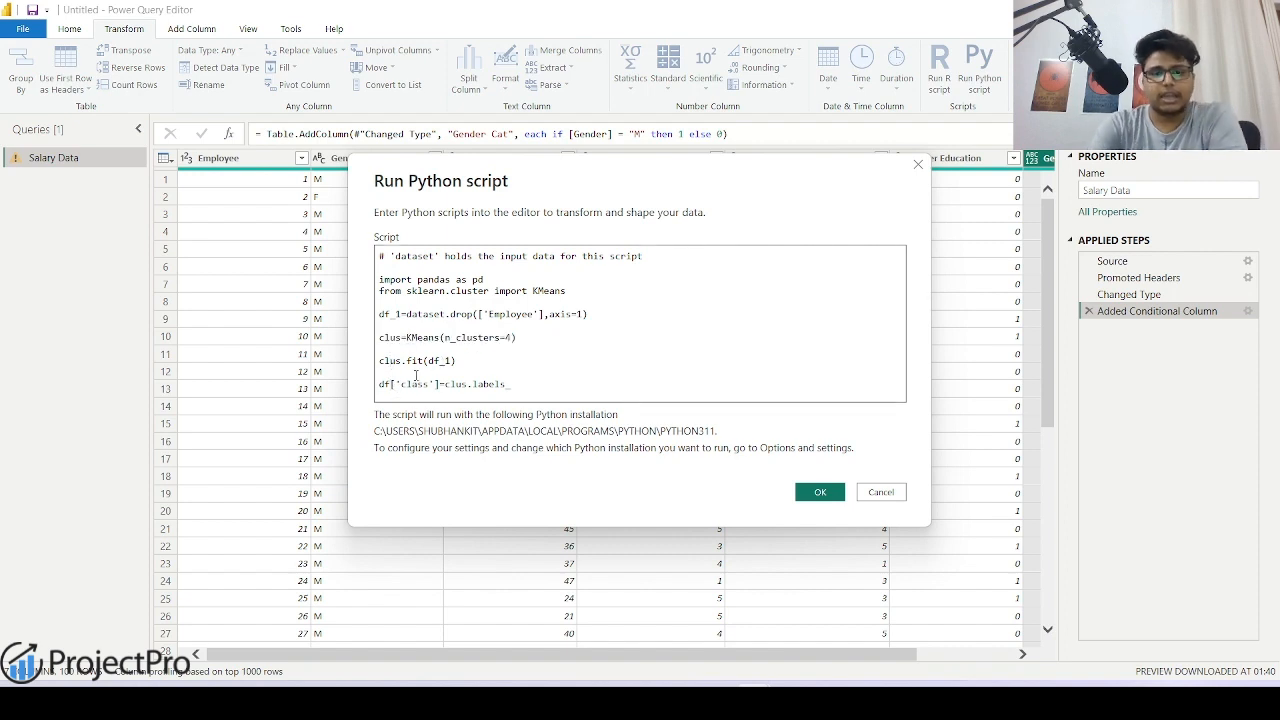
{"action": "key", "text": "BackSpace"}
{"action": "type", "text": "atas"}
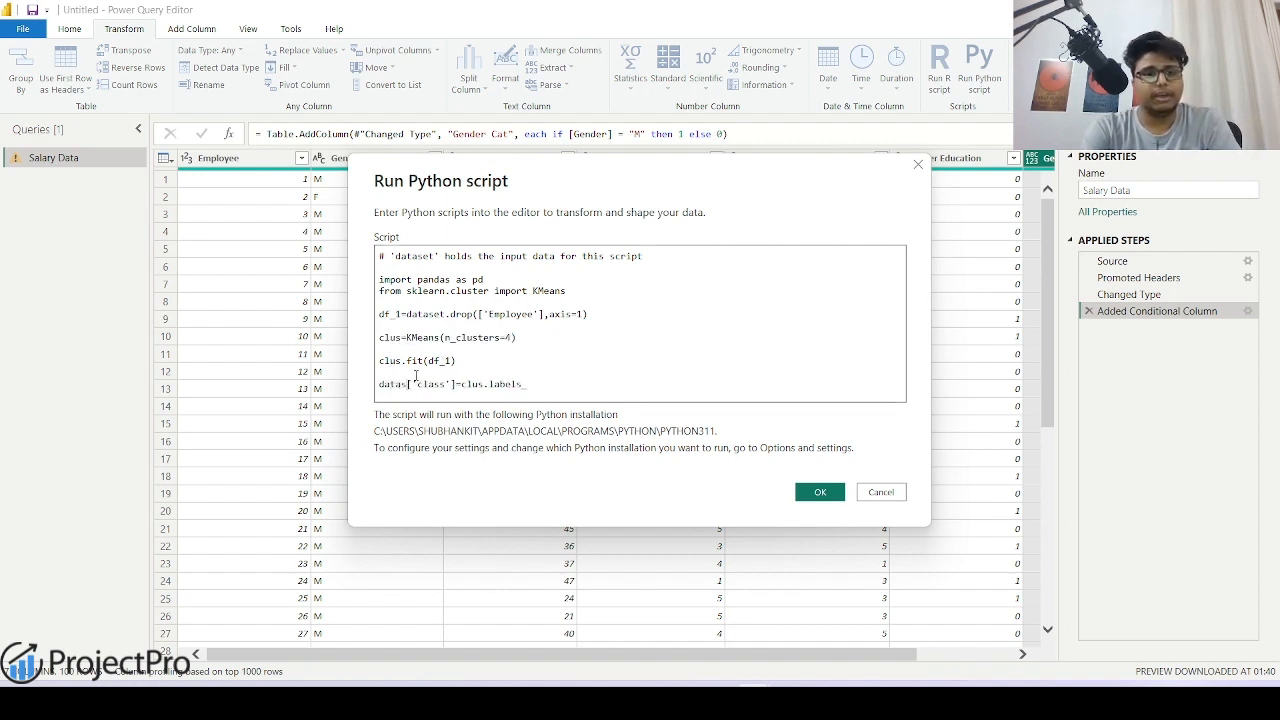
{"action": "type", "text": "et"}
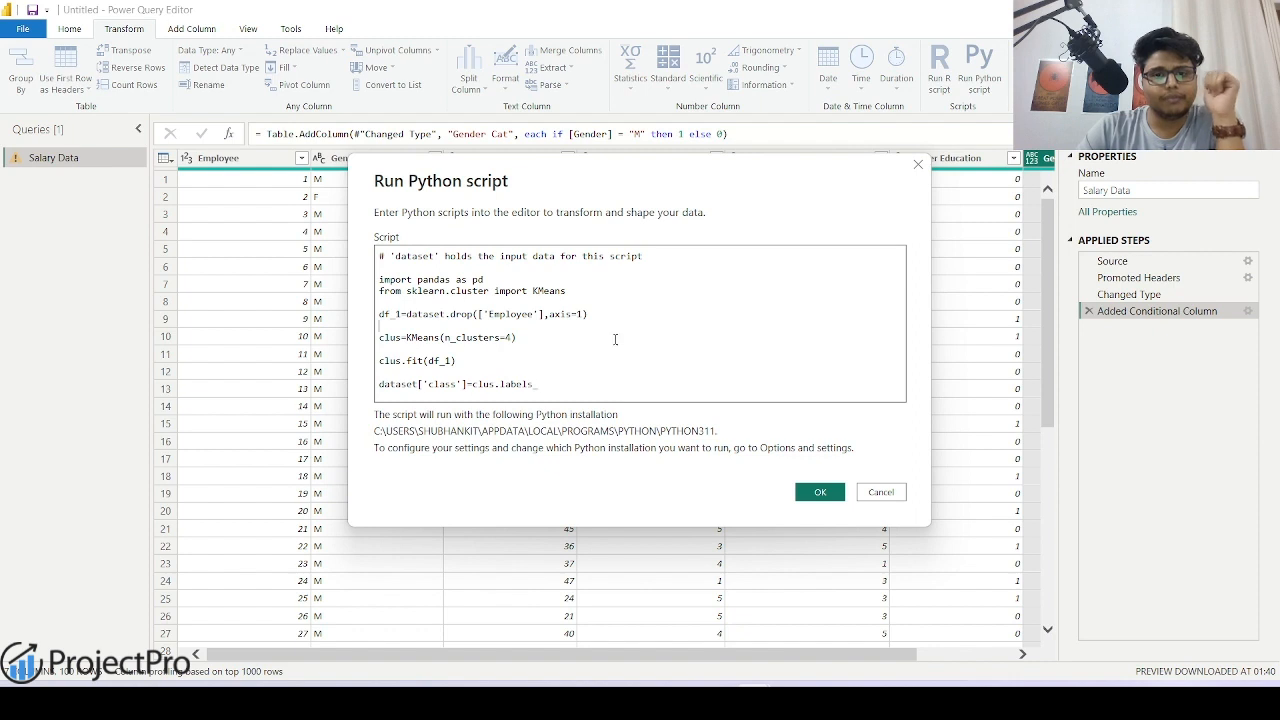
{"action": "left_click", "coordinate": [600, 373]}
{"action": "left_click_drag", "start_coordinate": [377, 280], "coordinate": [582, 305]}
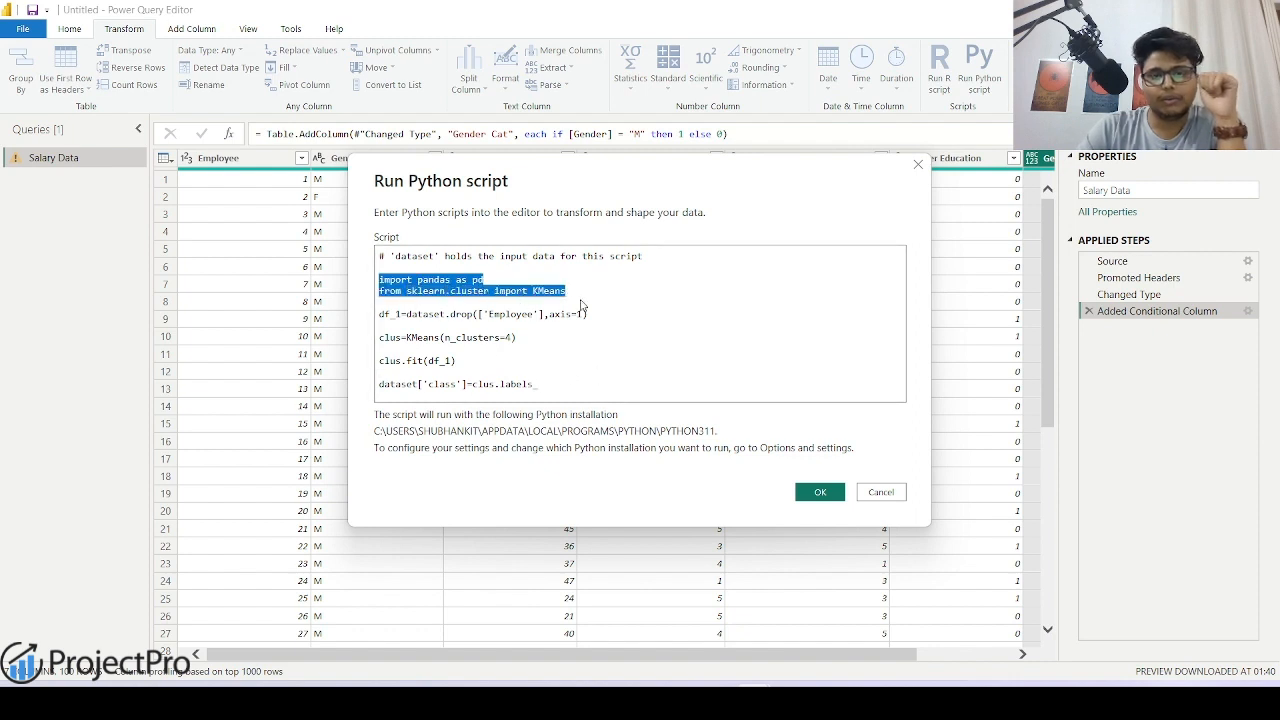
{"action": "left_click", "coordinate": [585, 303]}
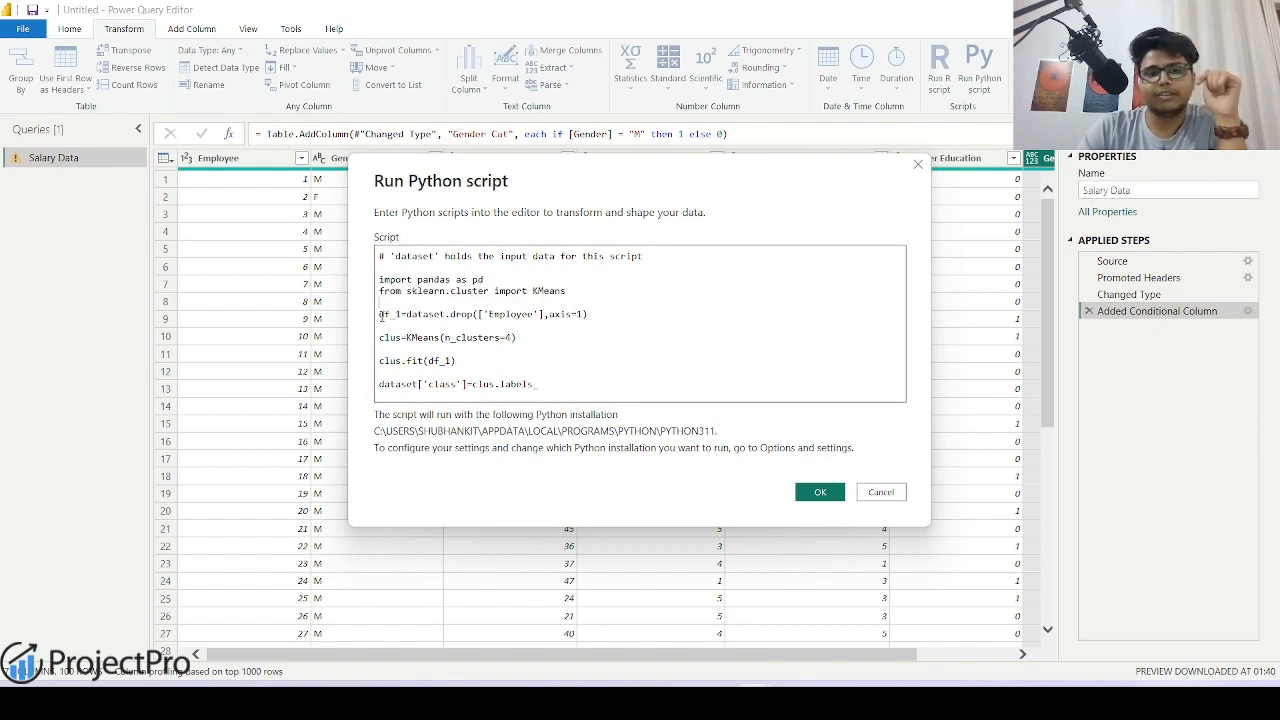
{"action": "left_click_drag", "start_coordinate": [380, 314], "coordinate": [560, 385]}
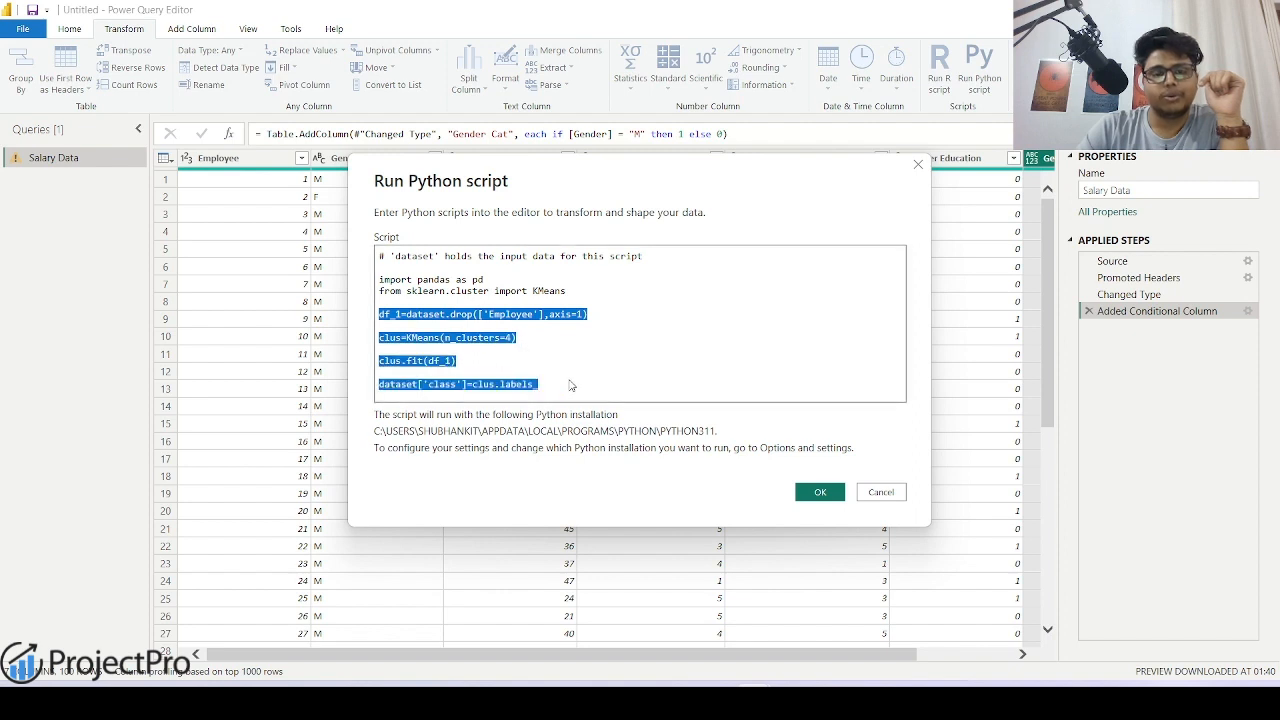
{"action": "left_click", "coordinate": [475, 367]}
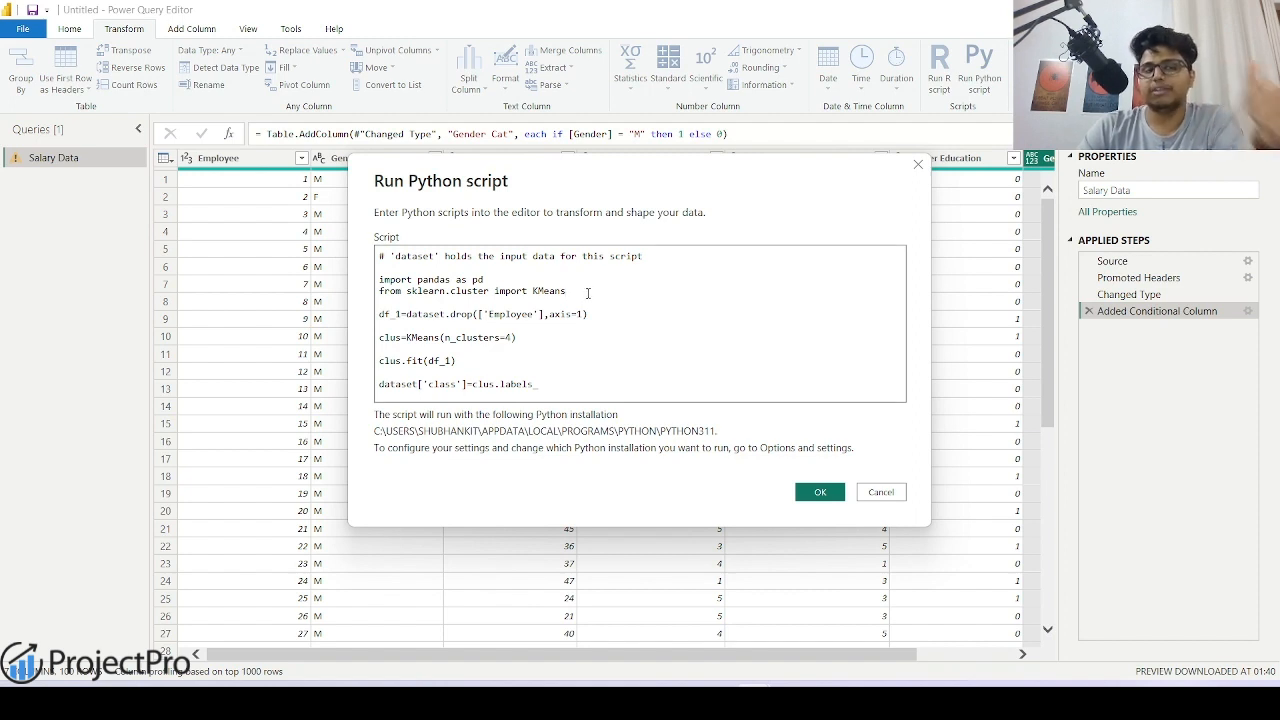
{"action": "left_click", "coordinate": [588, 293]}
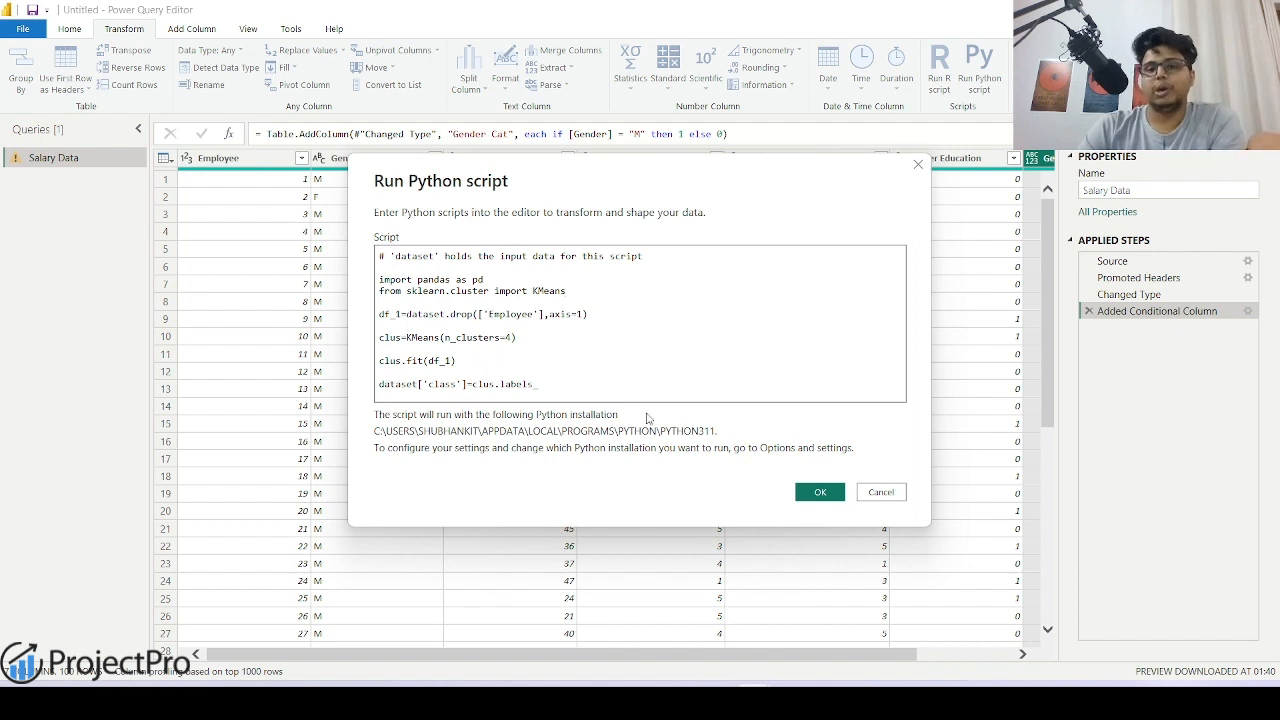
Run the Python script and save the privacy settings with Privacy Levels checks ignored for this file
{"action": "left_click", "coordinate": [818, 492]}
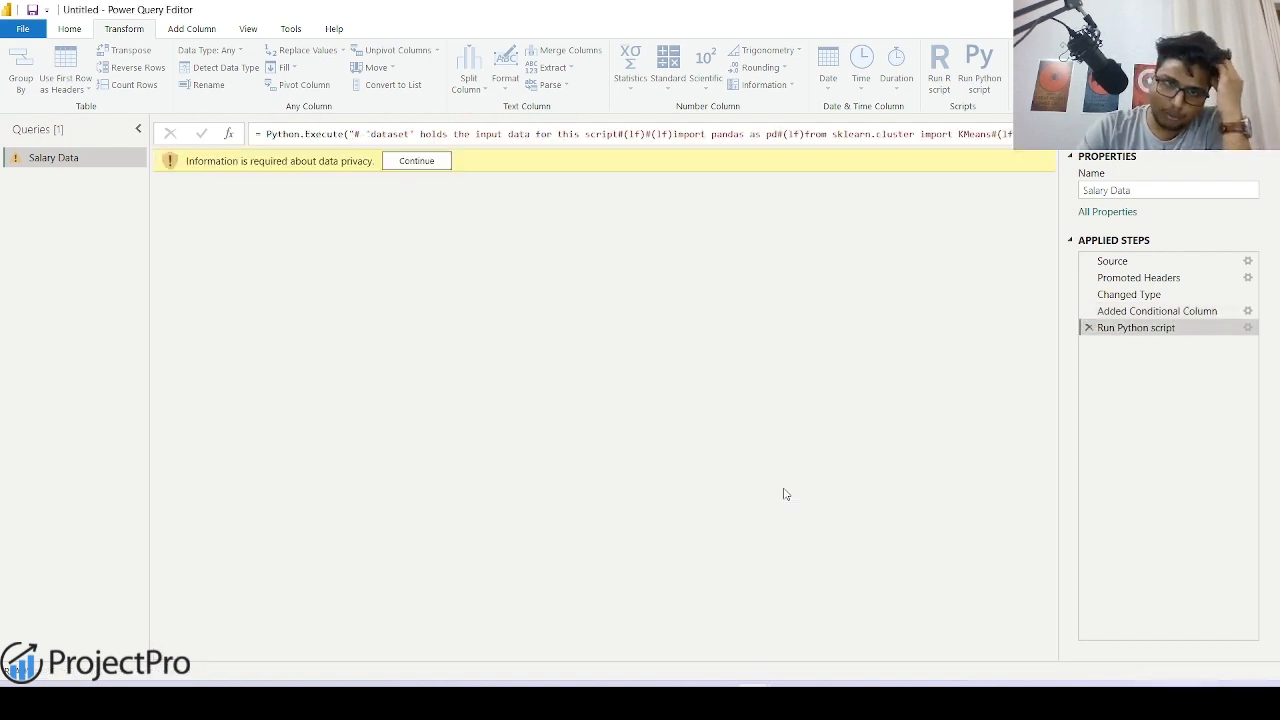
{"action": "left_click", "coordinate": [418, 160]}
{"action": "left_click", "coordinate": [403, 330]}
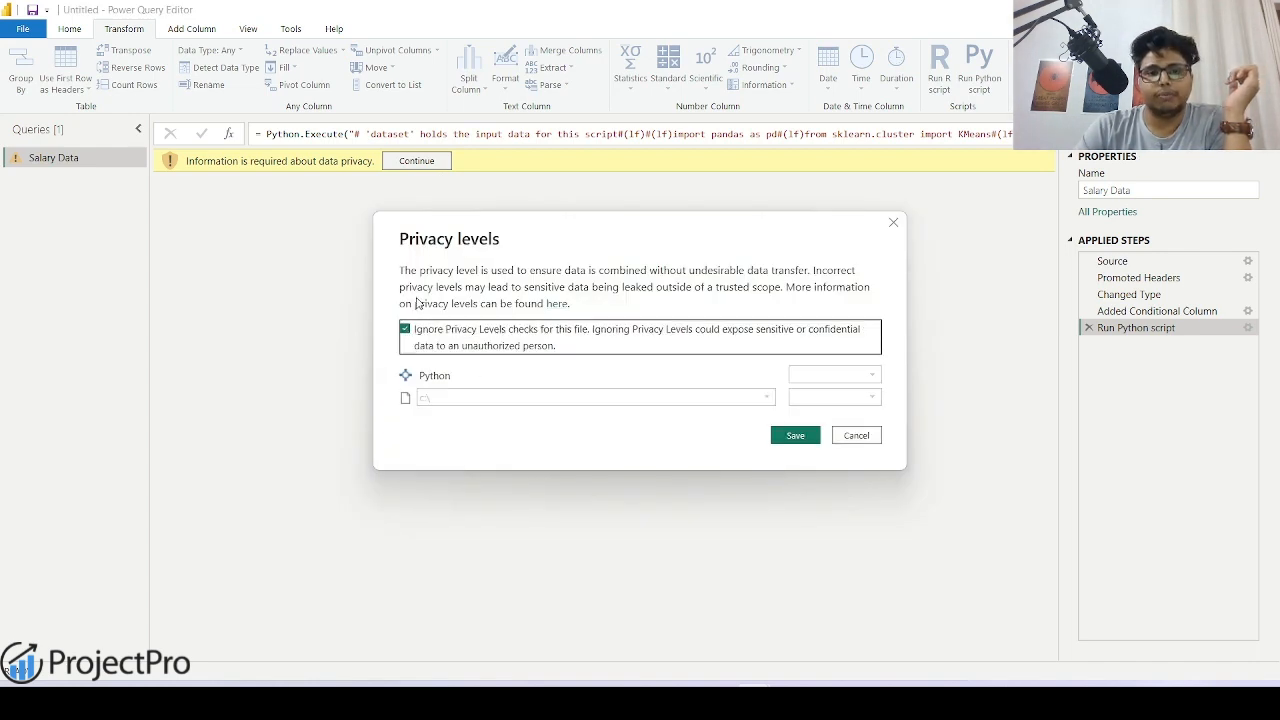
{"action": "left_click", "coordinate": [798, 438]}
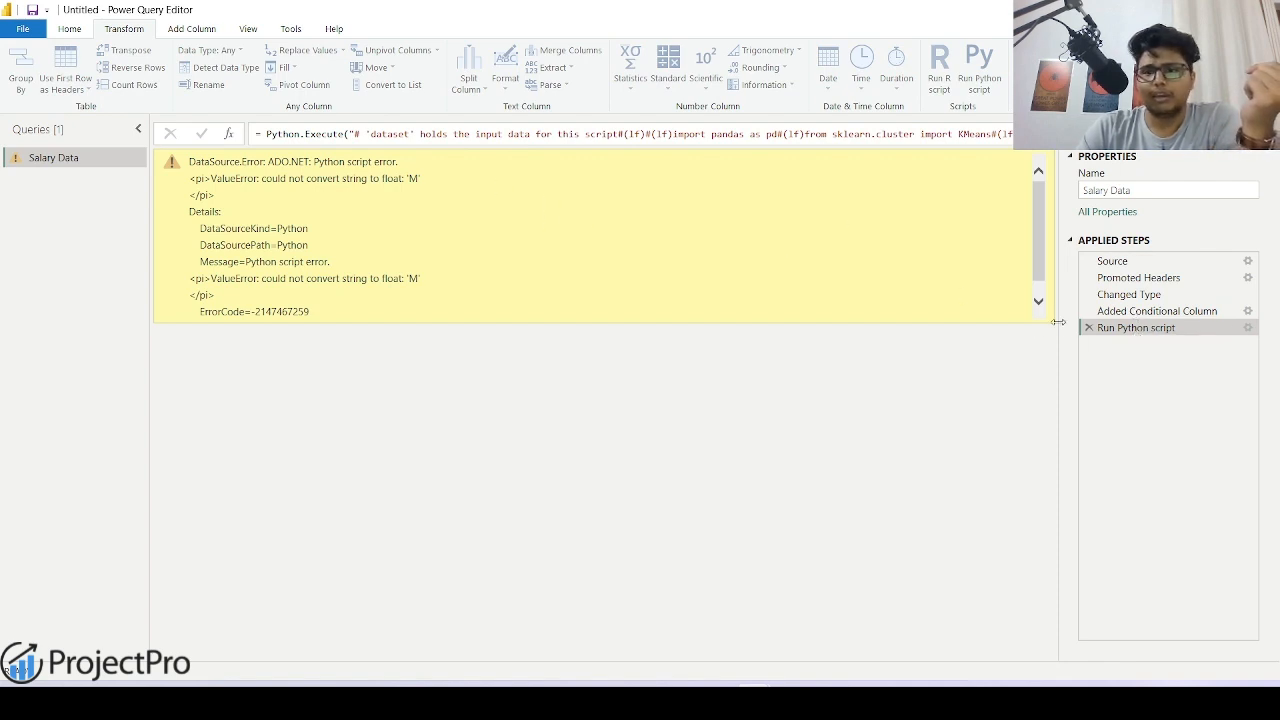
Examine the Gender and Gender Cat columns at the Added Conditional Column step to trace the script error
{"action": "left_click", "coordinate": [1130, 311]}
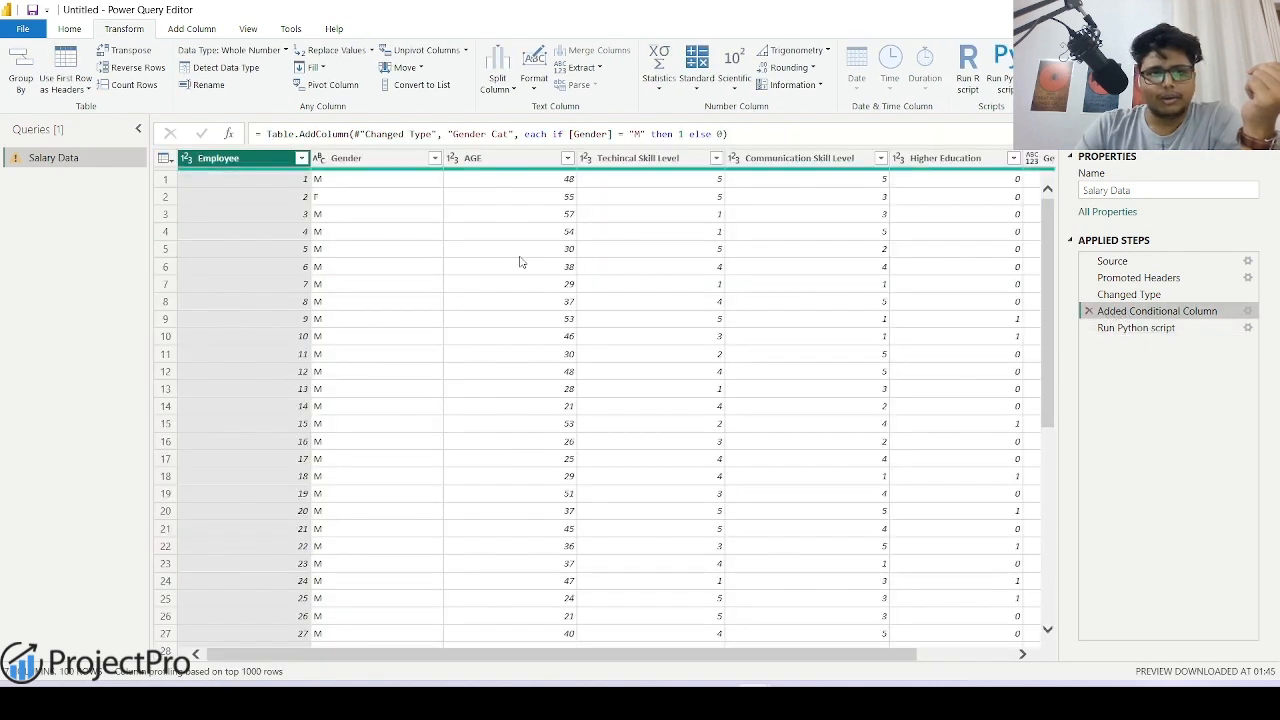
{"action": "left_click_drag", "start_coordinate": [523, 655], "coordinate": [440, 670]}
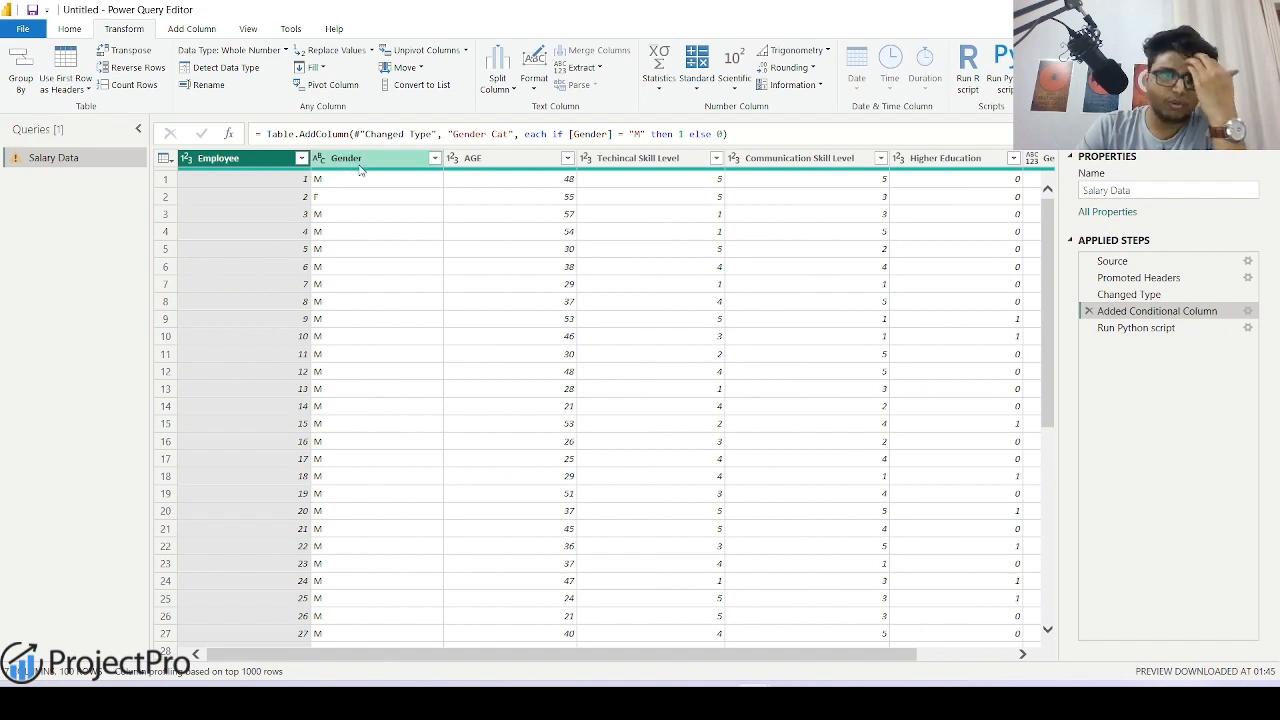
{"action": "mouse_move", "coordinate": [708, 662]}
{"action": "left_click_drag", "start_coordinate": [852, 654], "coordinate": [976, 636]}
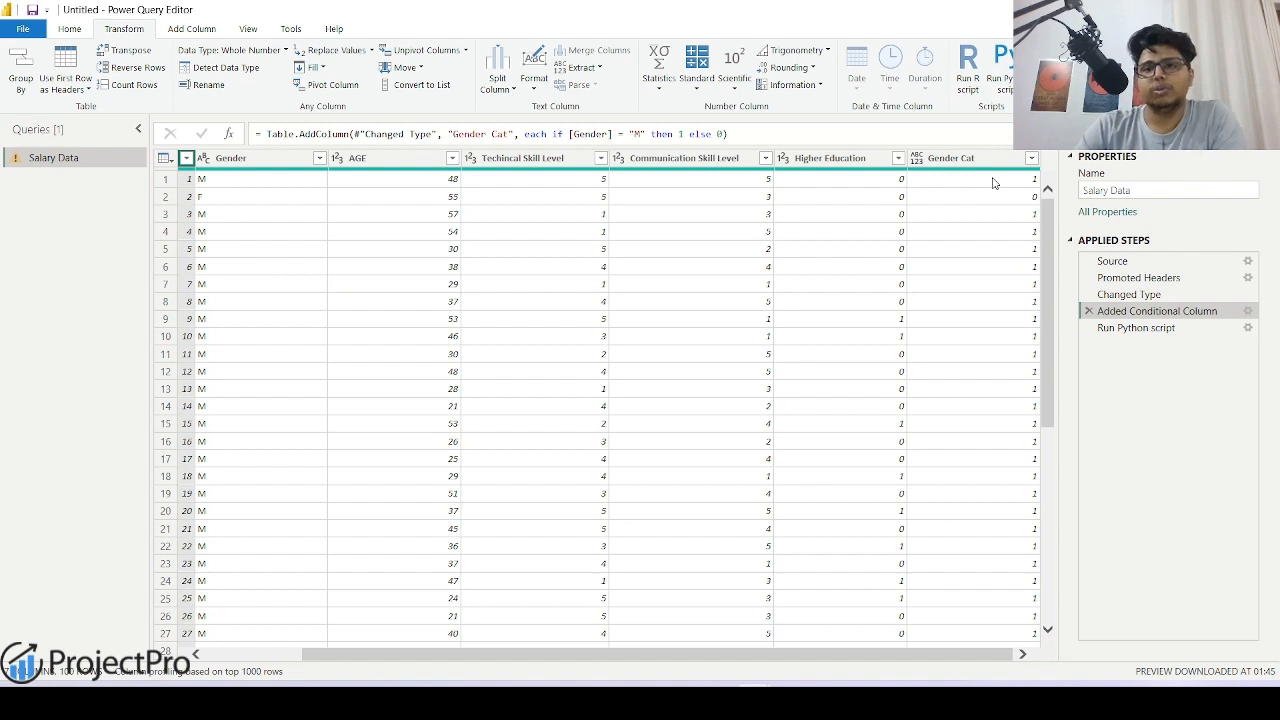
Edit the Run Python script step to drop 'Gender' along with 'Employee' and rerun the script
{"action": "double_click", "coordinate": [1163, 327]}
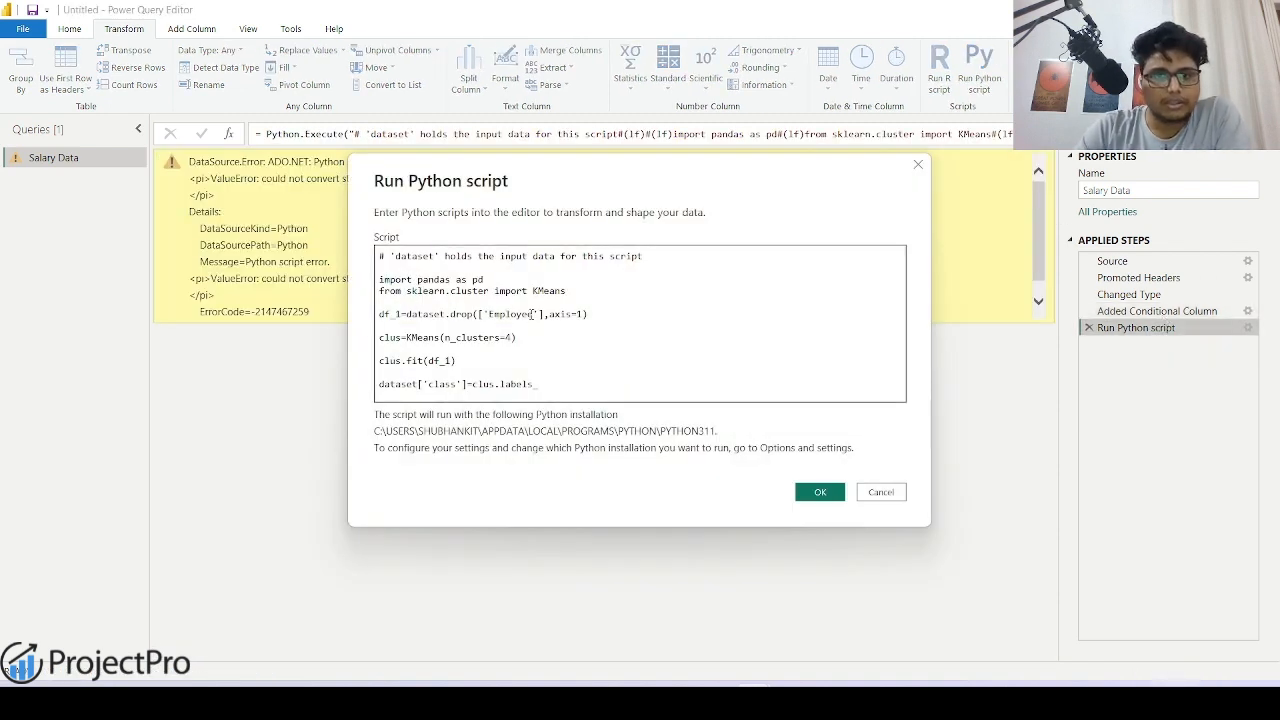
{"action": "left_click", "coordinate": [534, 314]}
{"action": "type", "text": ",'"}
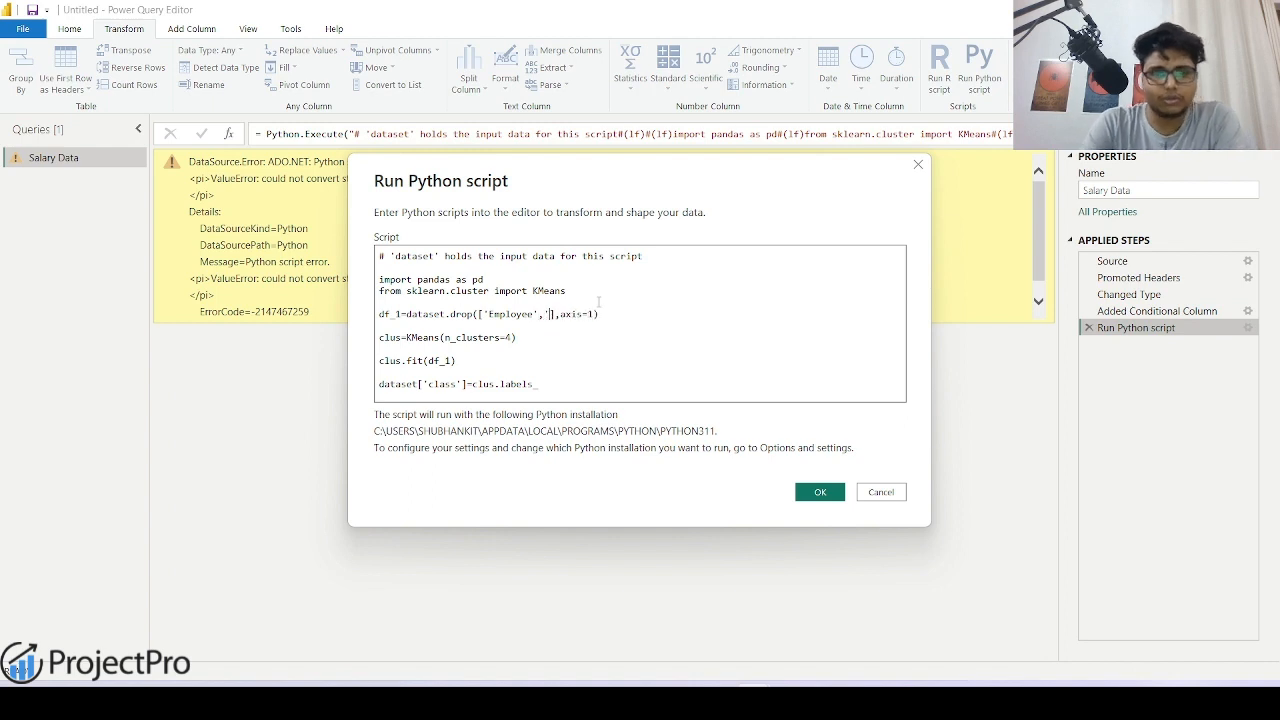
{"action": "type", "text": "'"}
{"action": "key", "text": "Left"}
{"action": "key", "text": "Caps_Lock"}
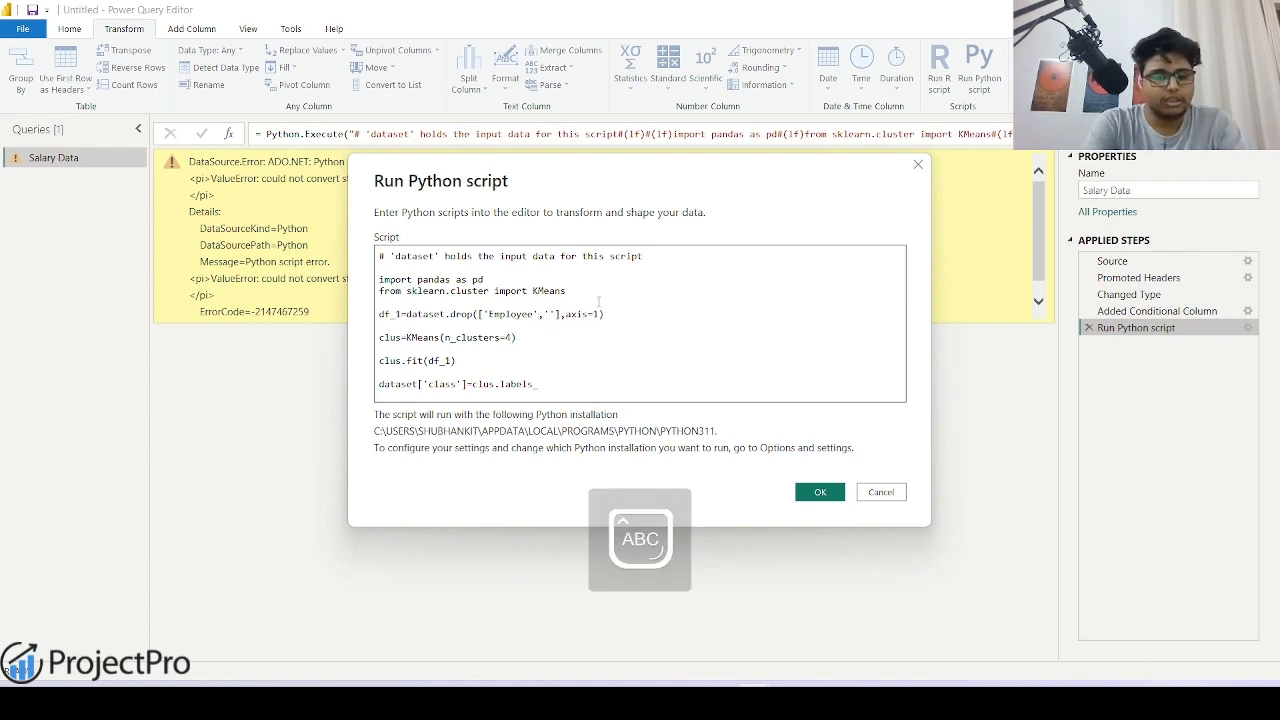
{"action": "type", "text": "G"}
{"action": "key", "text": "Caps_Lock"}
{"action": "type", "text": "ender"}
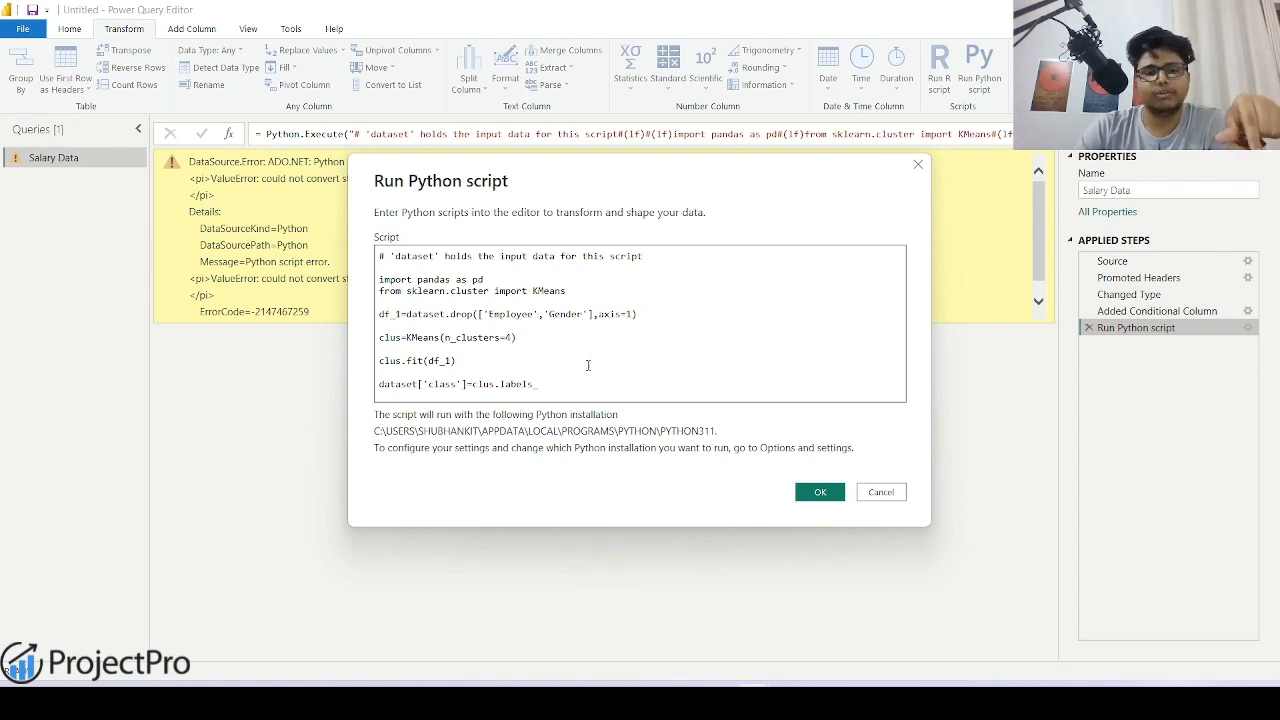
{"action": "left_click", "coordinate": [815, 491]}
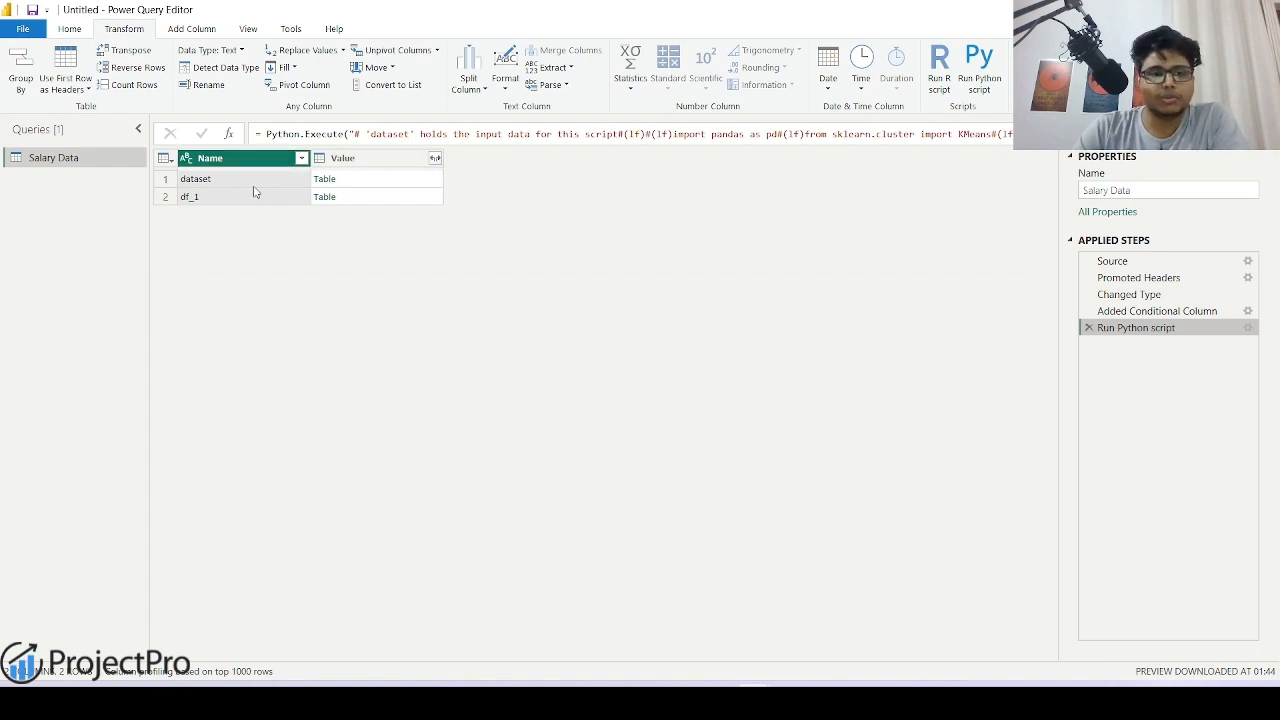
Open the dataset table from the Python script output
{"action": "left_click", "coordinate": [324, 179]}
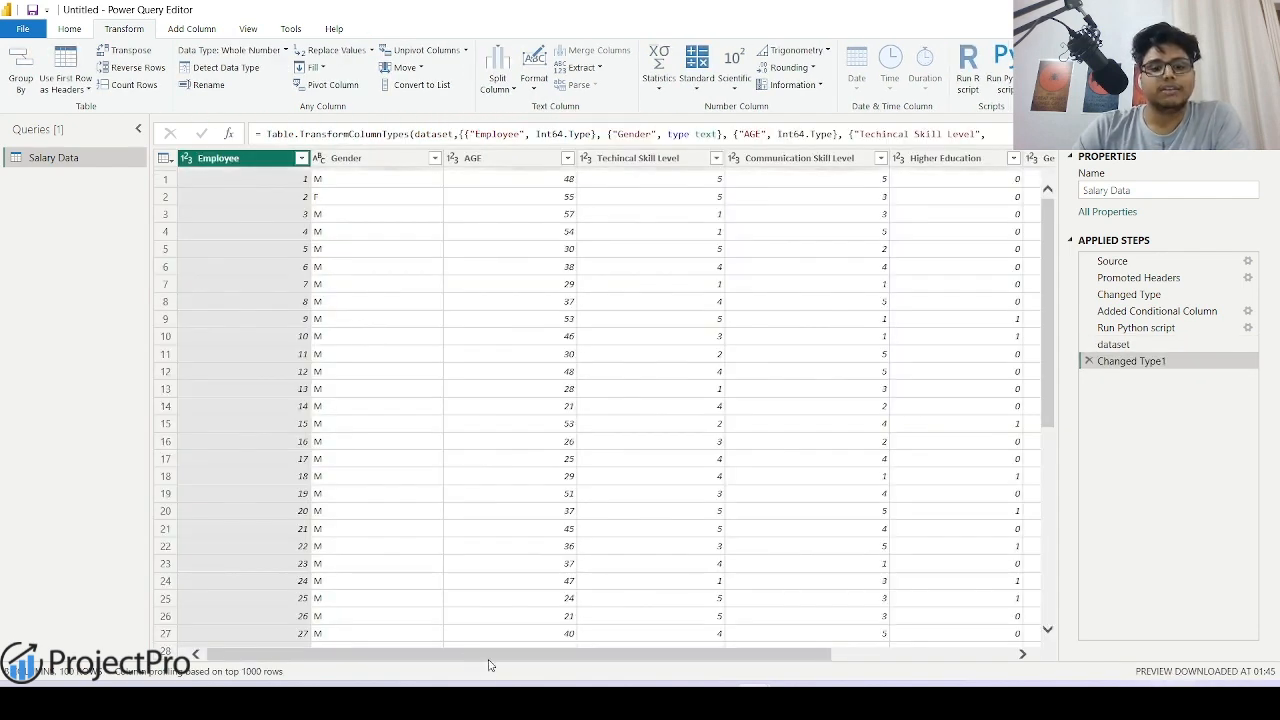
Examine the class column alongside the other columns of the clustered Salary Data table
{"action": "left_click_drag", "start_coordinate": [488, 656], "coordinate": [744, 658]}
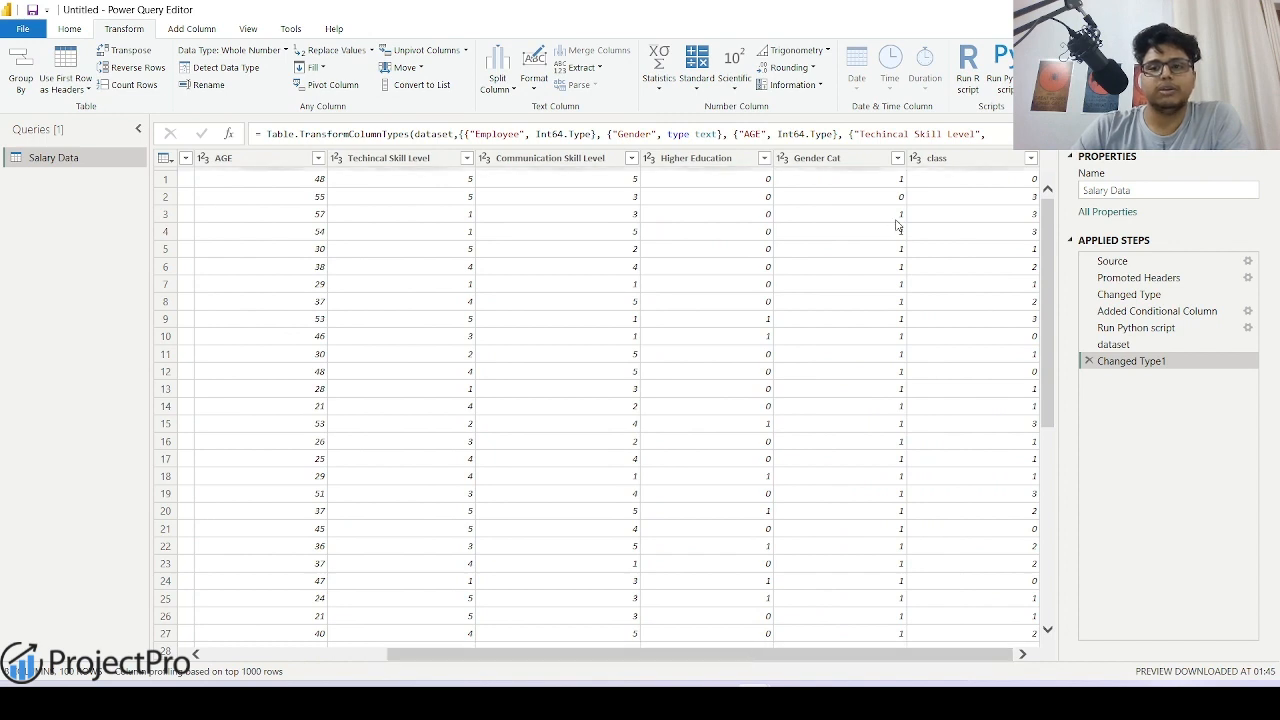
{"action": "left_click", "coordinate": [957, 183]}
{"action": "left_click", "coordinate": [963, 231]}
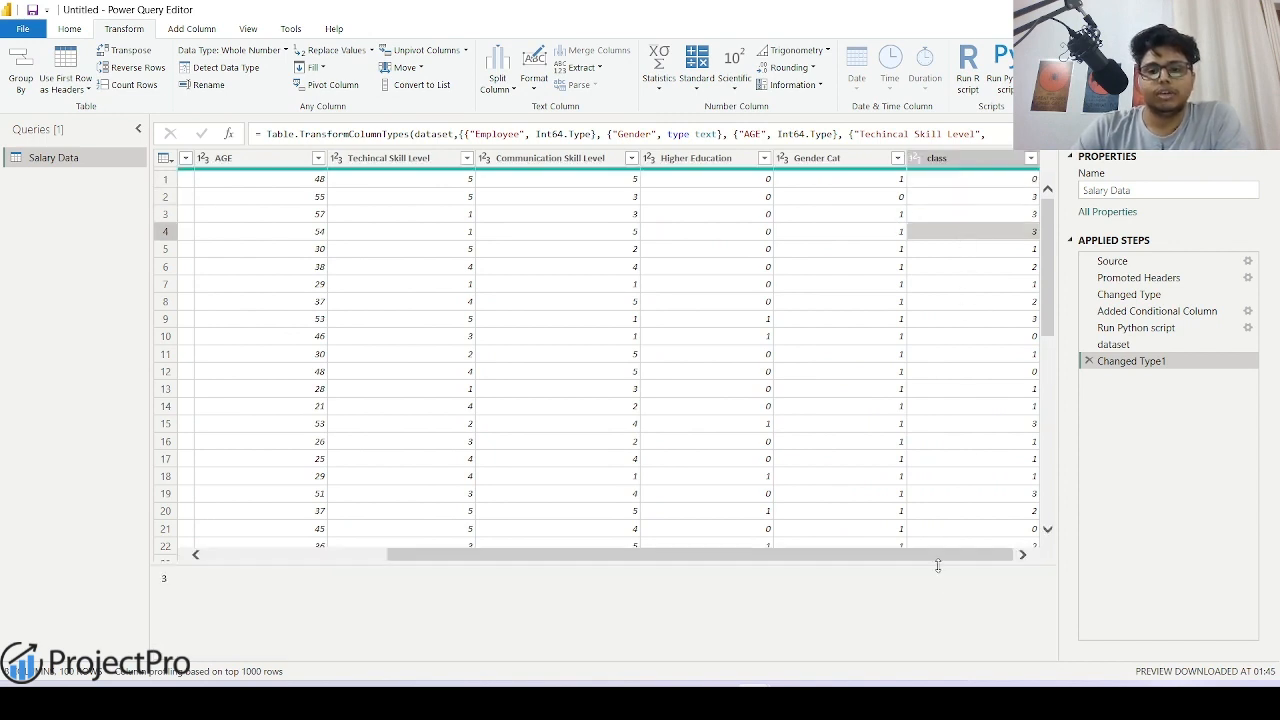
{"action": "left_click_drag", "start_coordinate": [937, 555], "coordinate": [623, 556]}
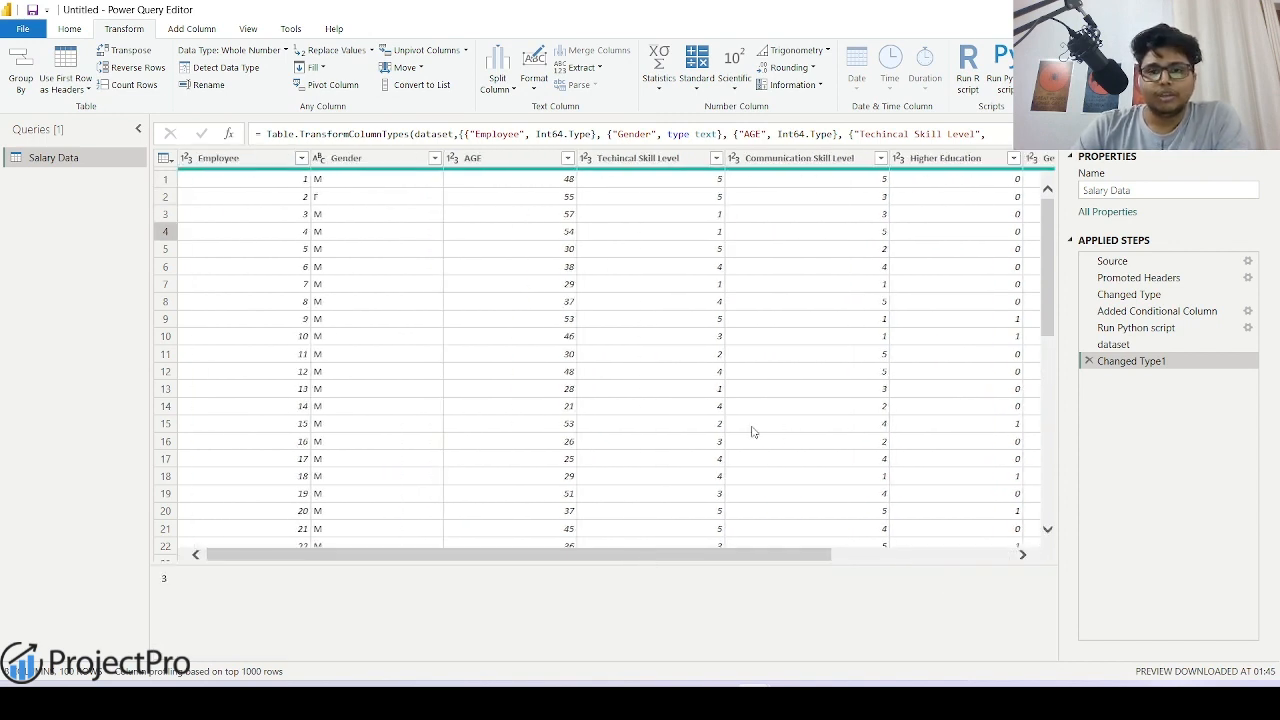
{"action": "left_click_drag", "start_coordinate": [661, 598], "coordinate": [630, 648]}
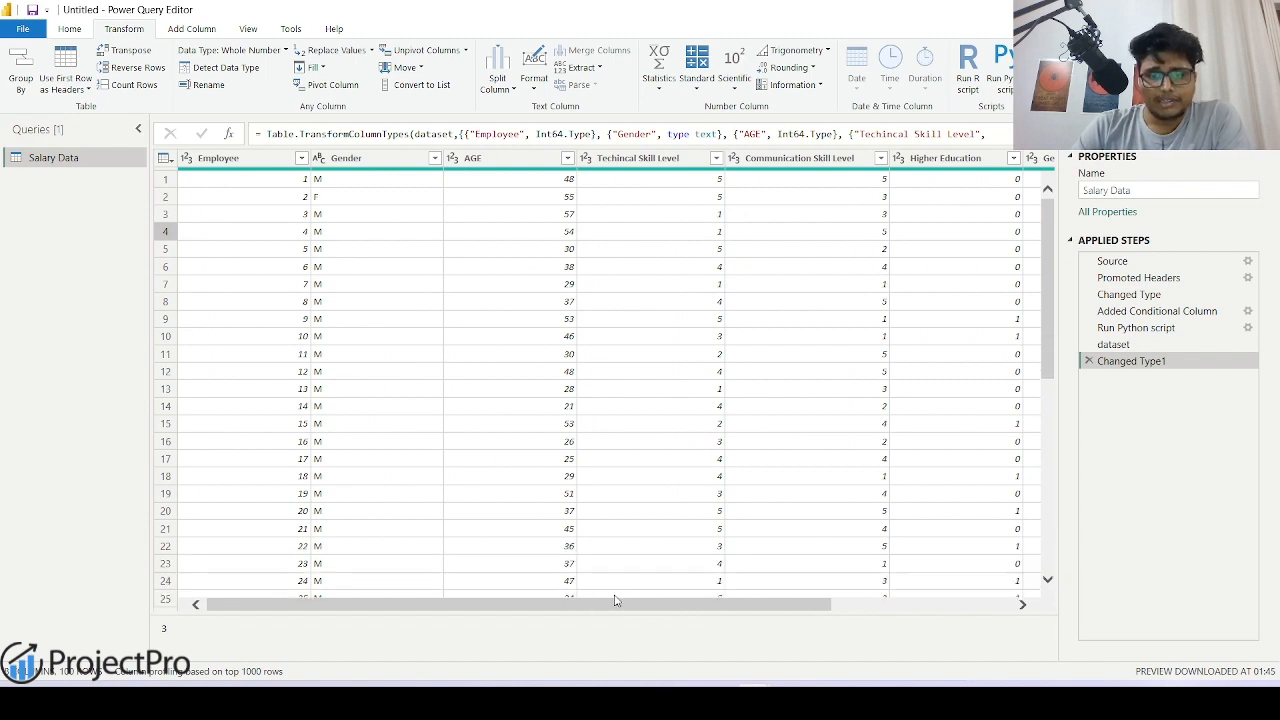
{"action": "left_click_drag", "start_coordinate": [590, 608], "coordinate": [871, 609]}
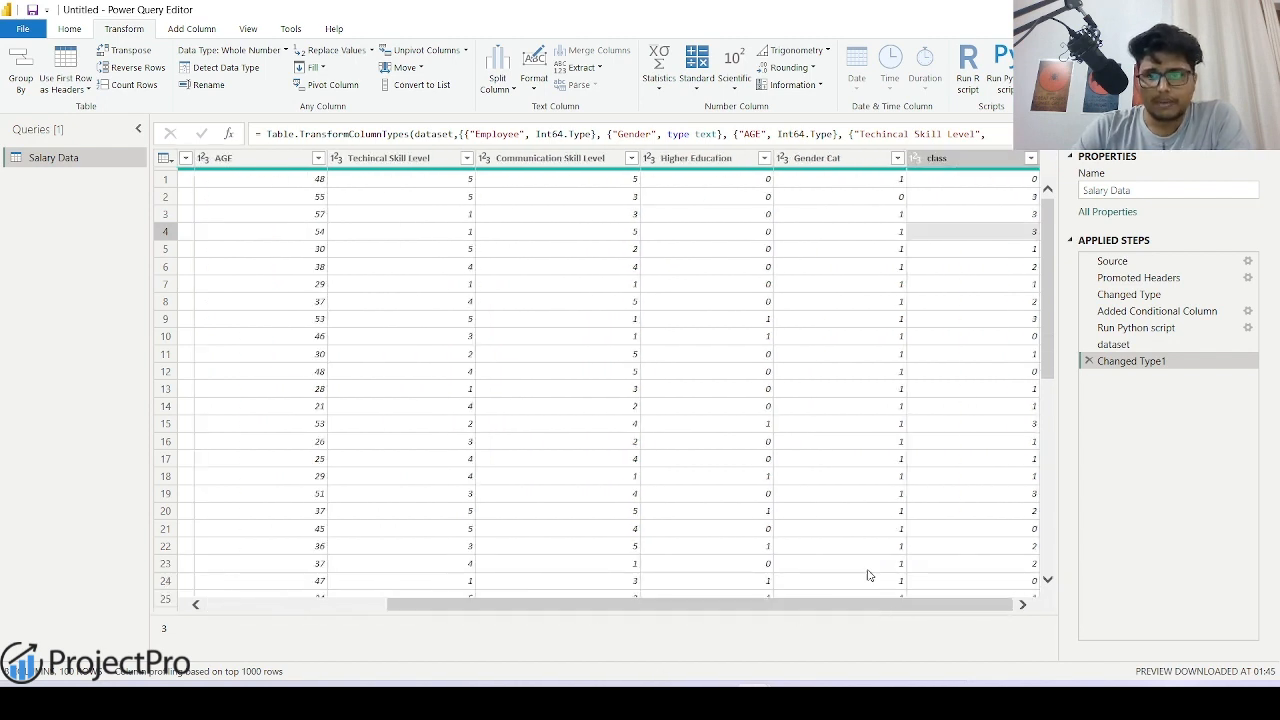
Compare the class values with the Techincal Skill Level and Communication Skill Level values in several rows, including rows 13 and 17
{"action": "left_click", "coordinate": [555, 180]}
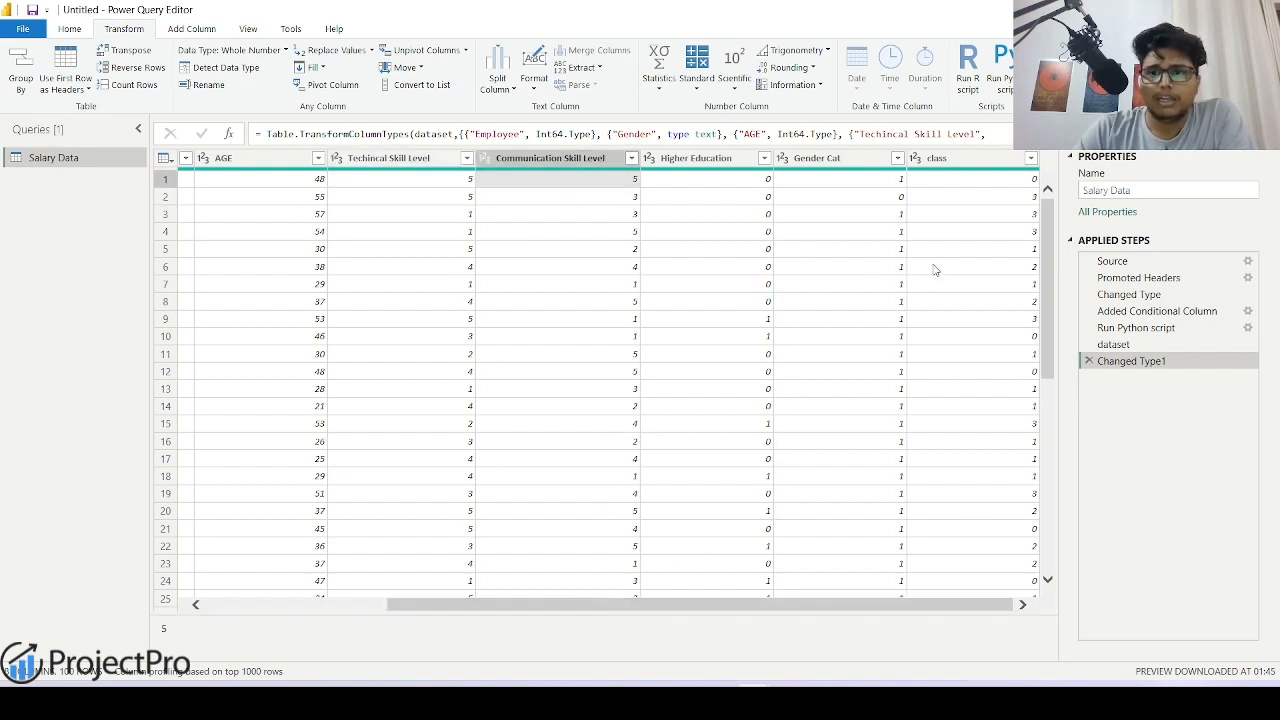
{"action": "left_click", "coordinate": [988, 188]}
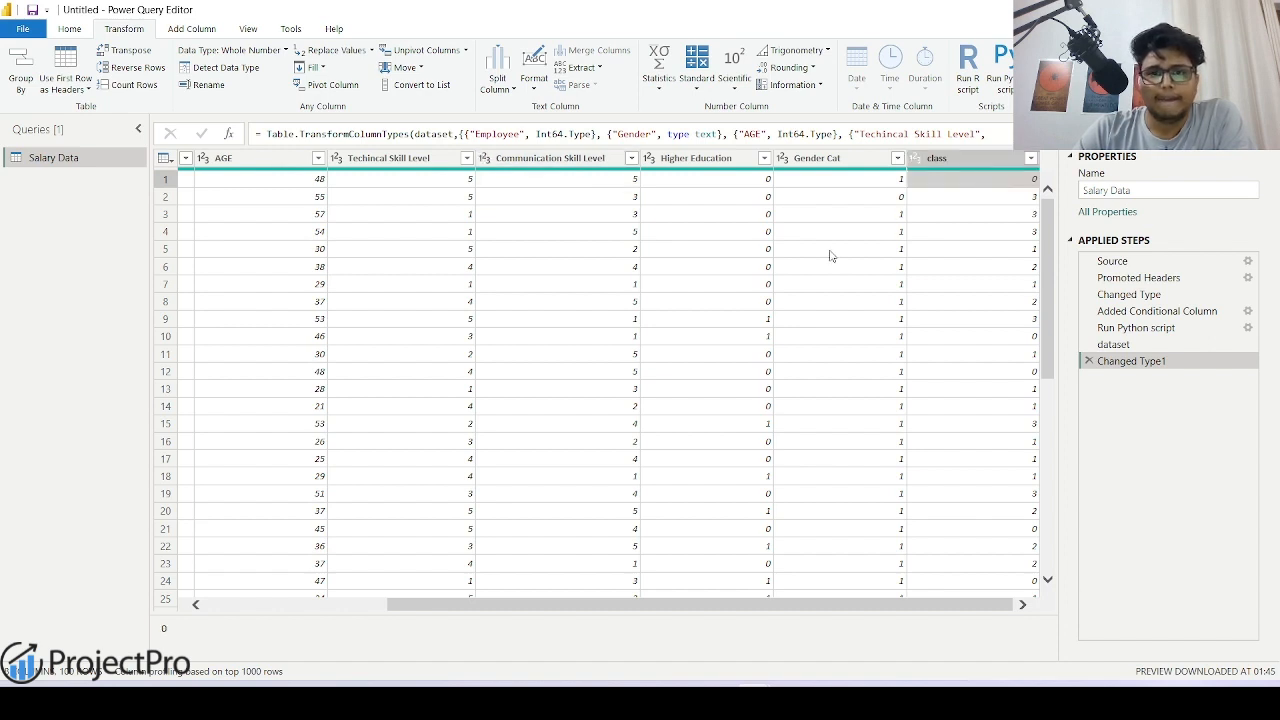
{"action": "left_click", "coordinate": [425, 232]}
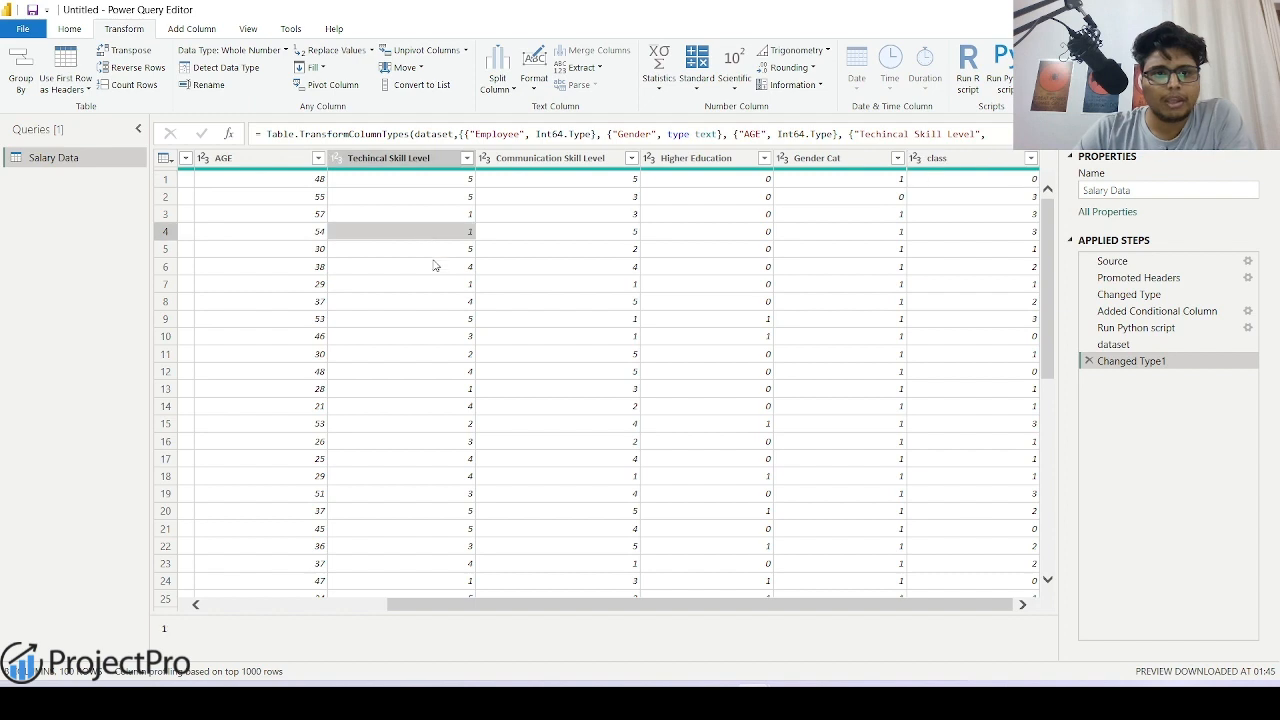
{"action": "left_click", "coordinate": [449, 392]}
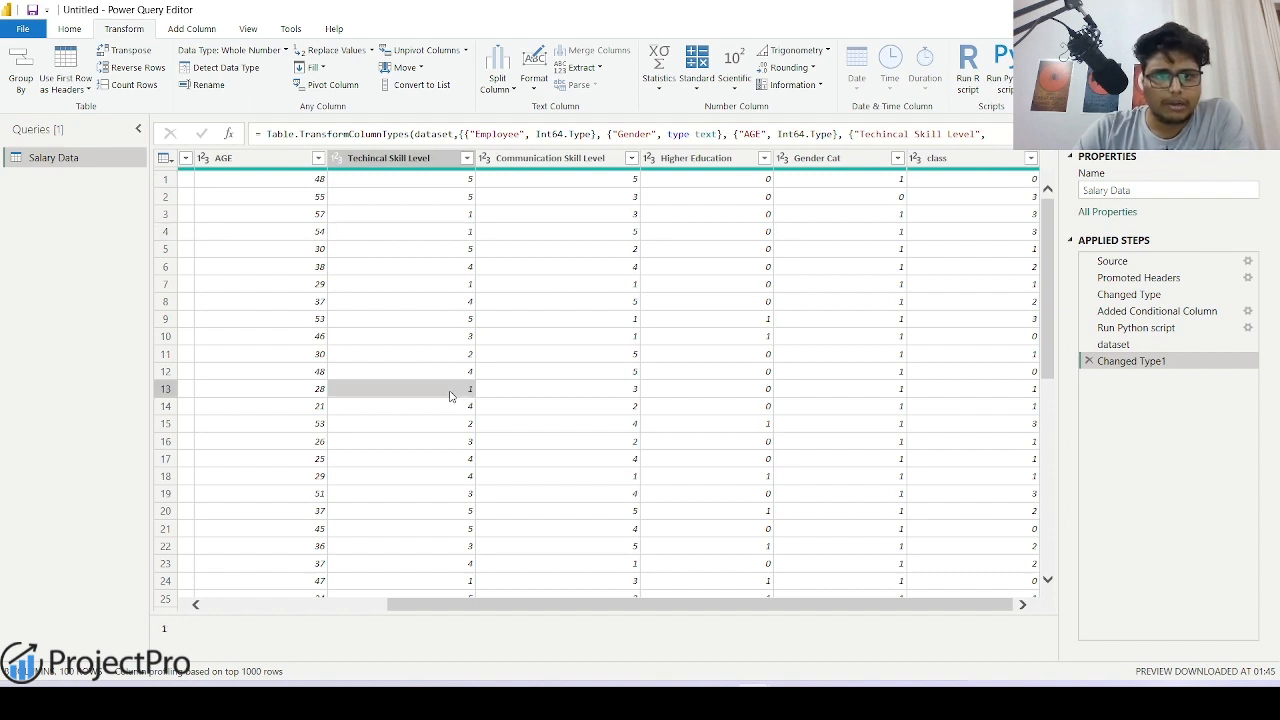
{"action": "left_click", "coordinate": [550, 398]}
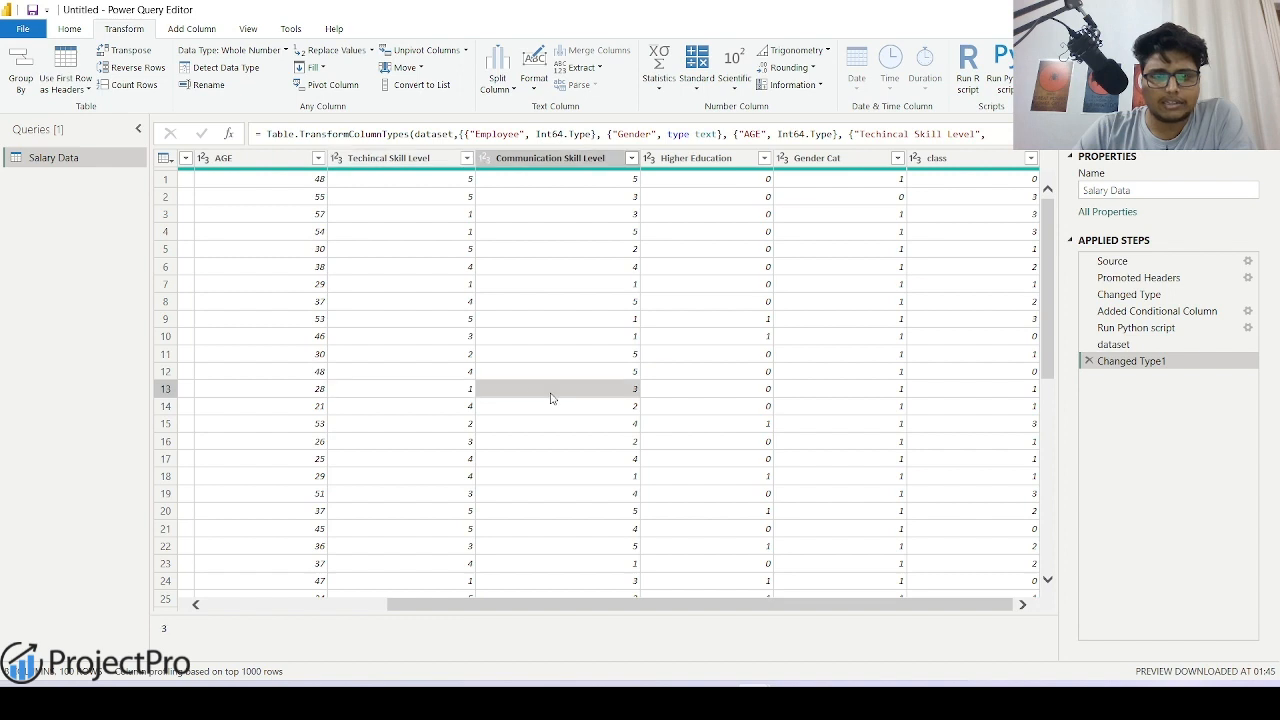
{"action": "left_click", "coordinate": [948, 394]}
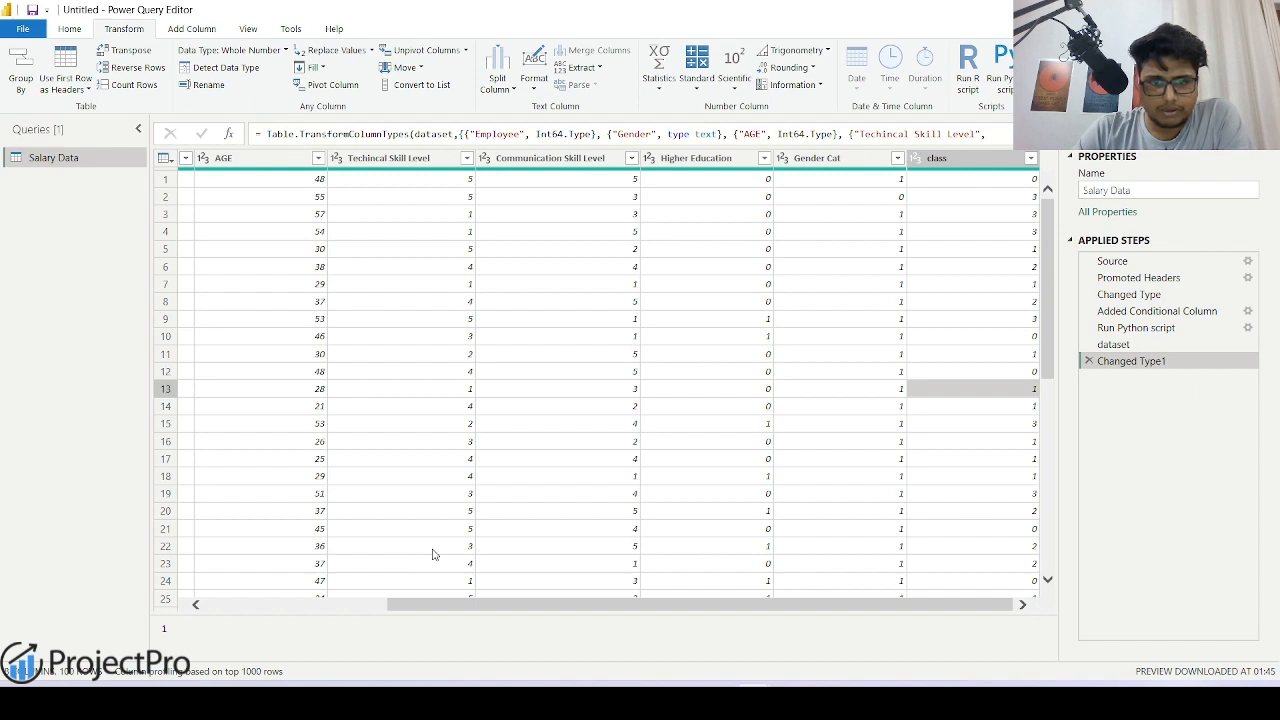
{"action": "left_click", "coordinate": [445, 465]}
{"action": "left_click", "coordinate": [541, 467]}
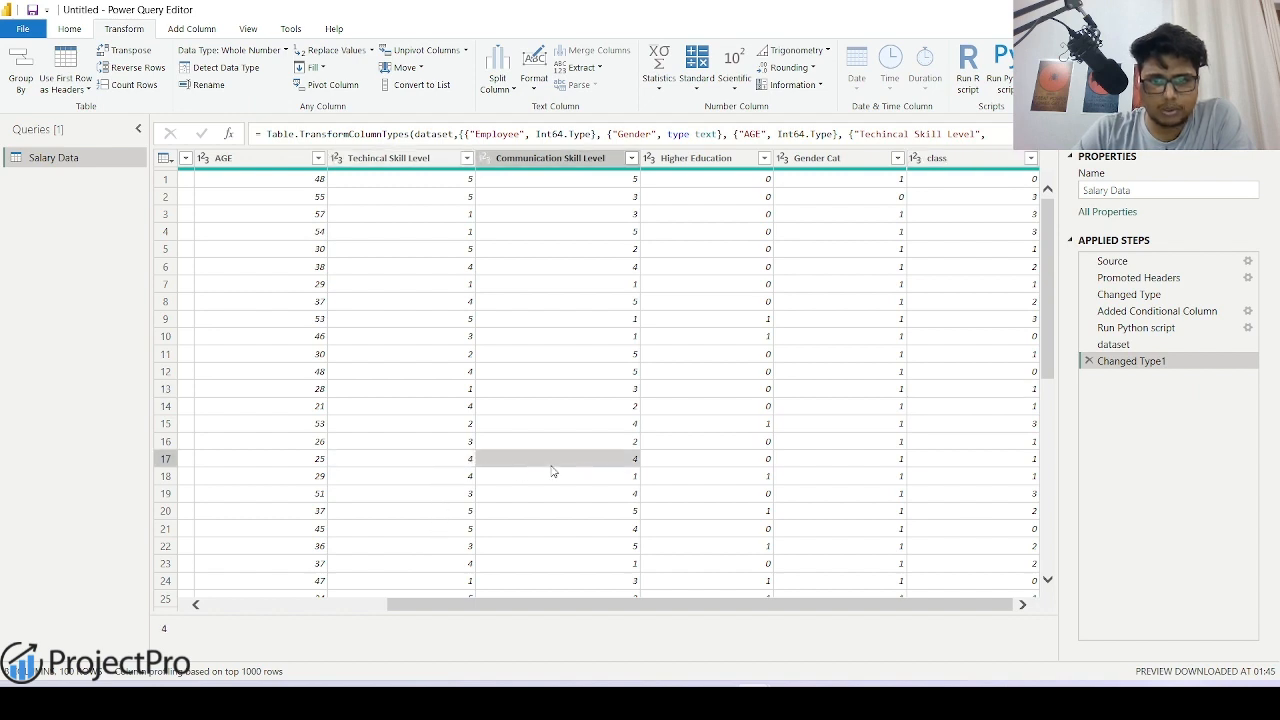
{"action": "left_click", "coordinate": [942, 459]}
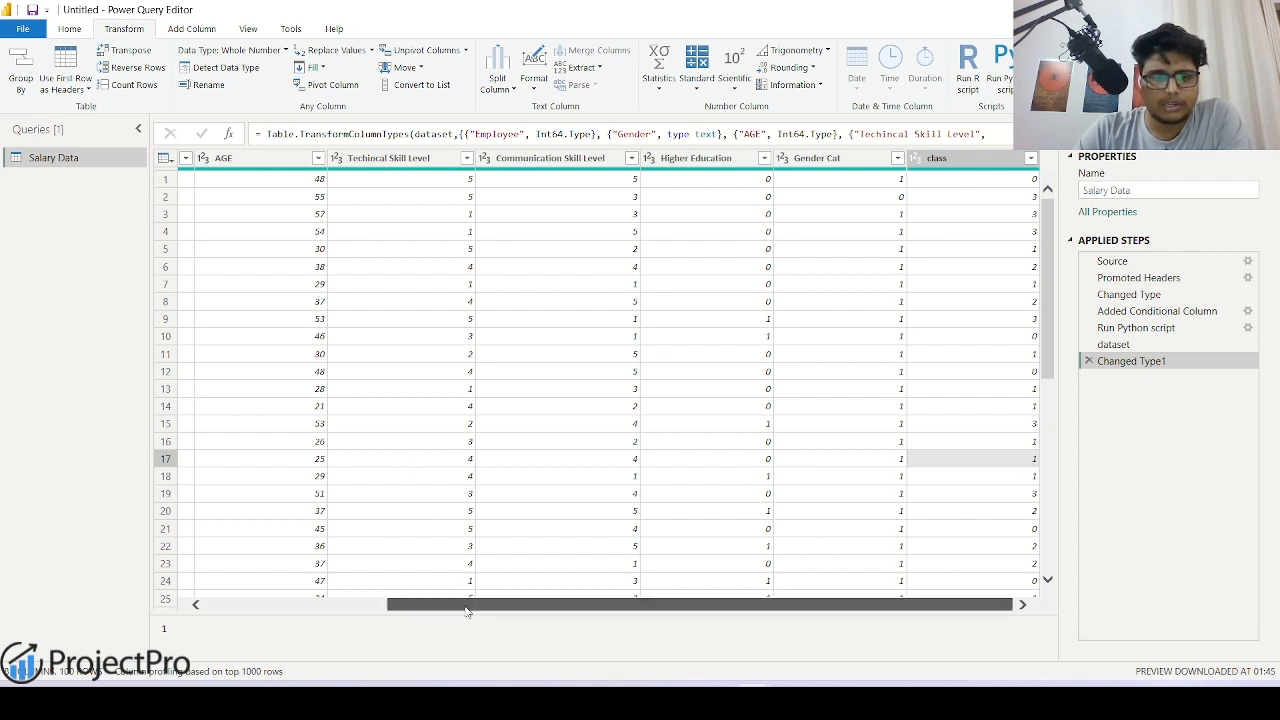
{"action": "left_click_drag", "start_coordinate": [470, 605], "coordinate": [489, 629]}
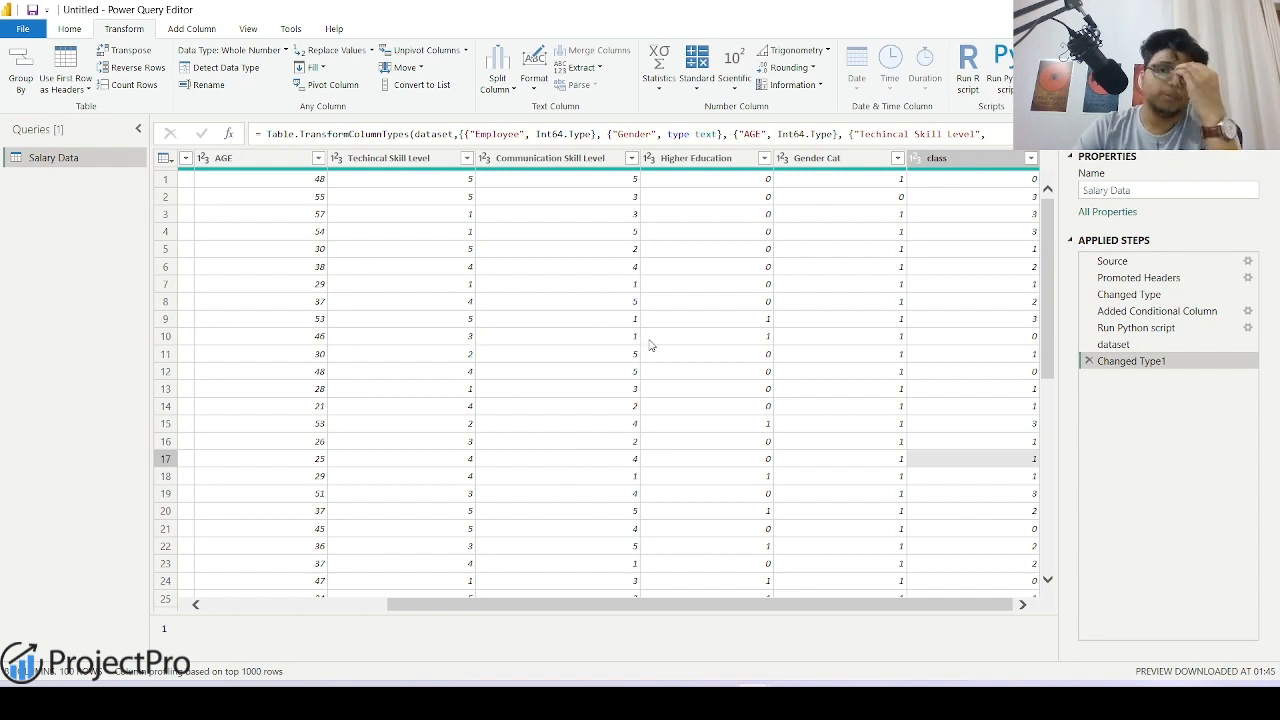
Review the KMeans code in the existing Run Python script step without changing it
{"action": "left_click", "coordinate": [1000, 72]}
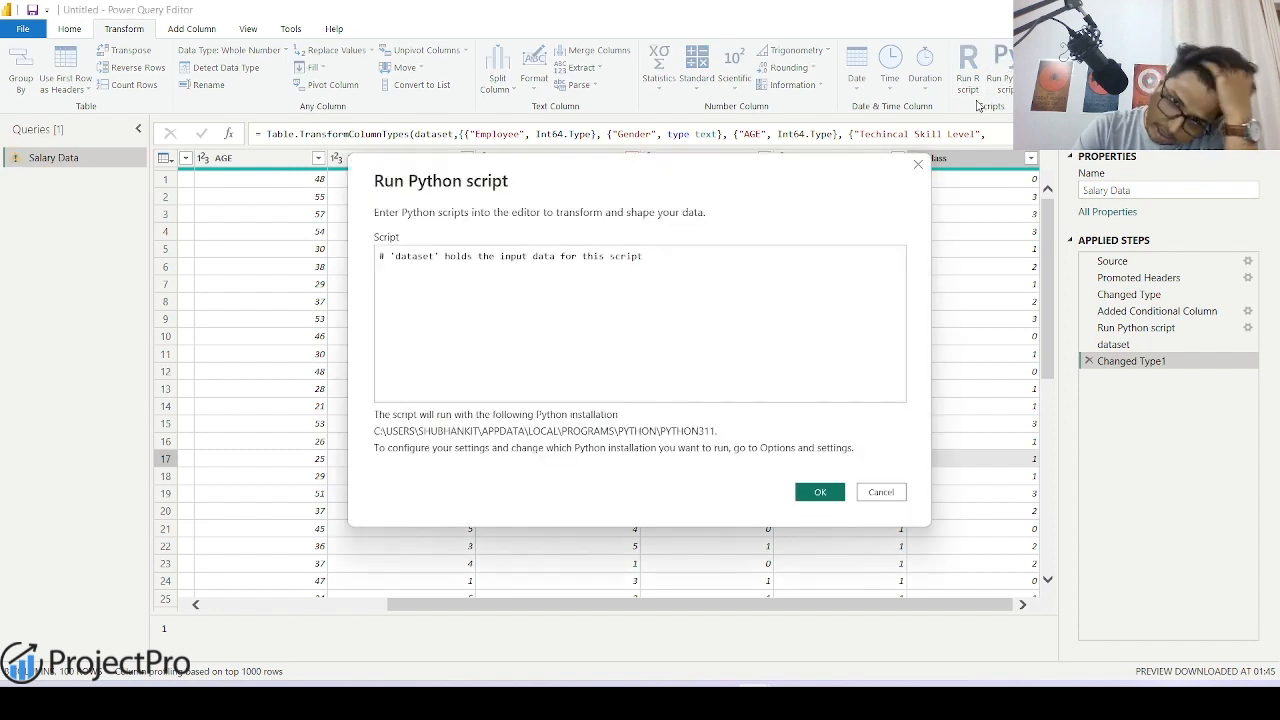
{"action": "left_click", "coordinate": [876, 493]}
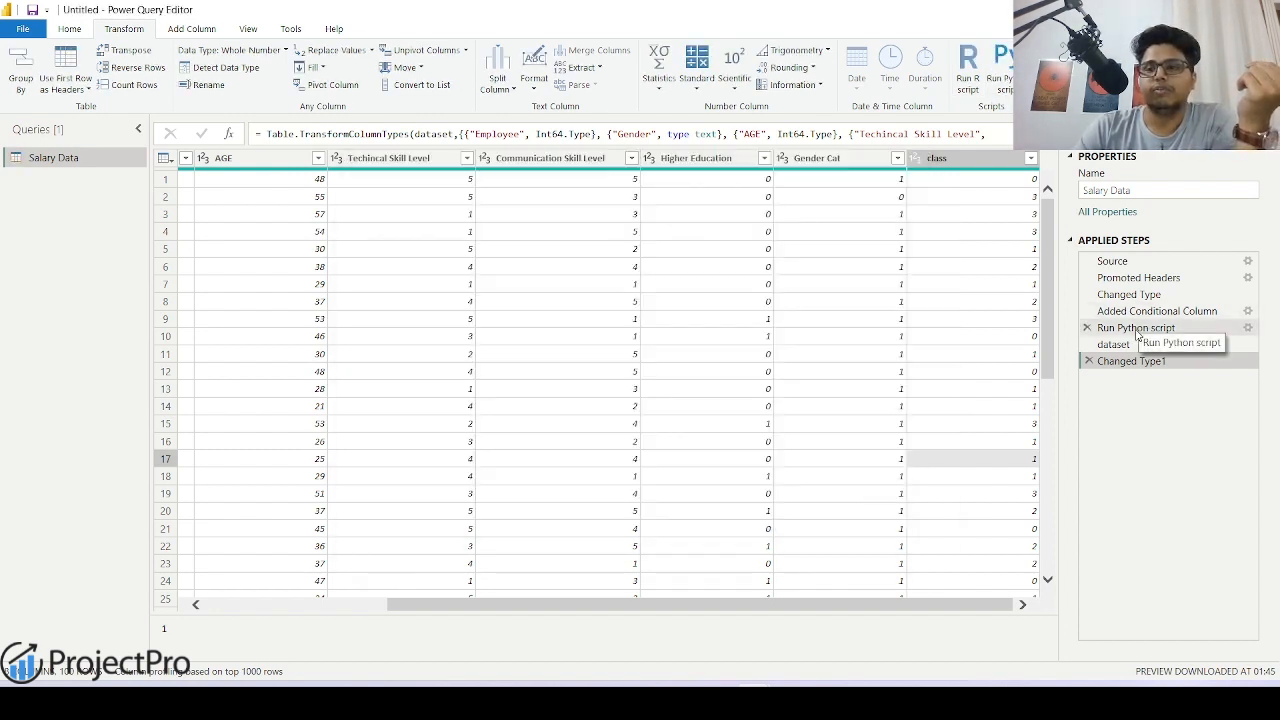
{"action": "left_click", "coordinate": [1136, 328]}
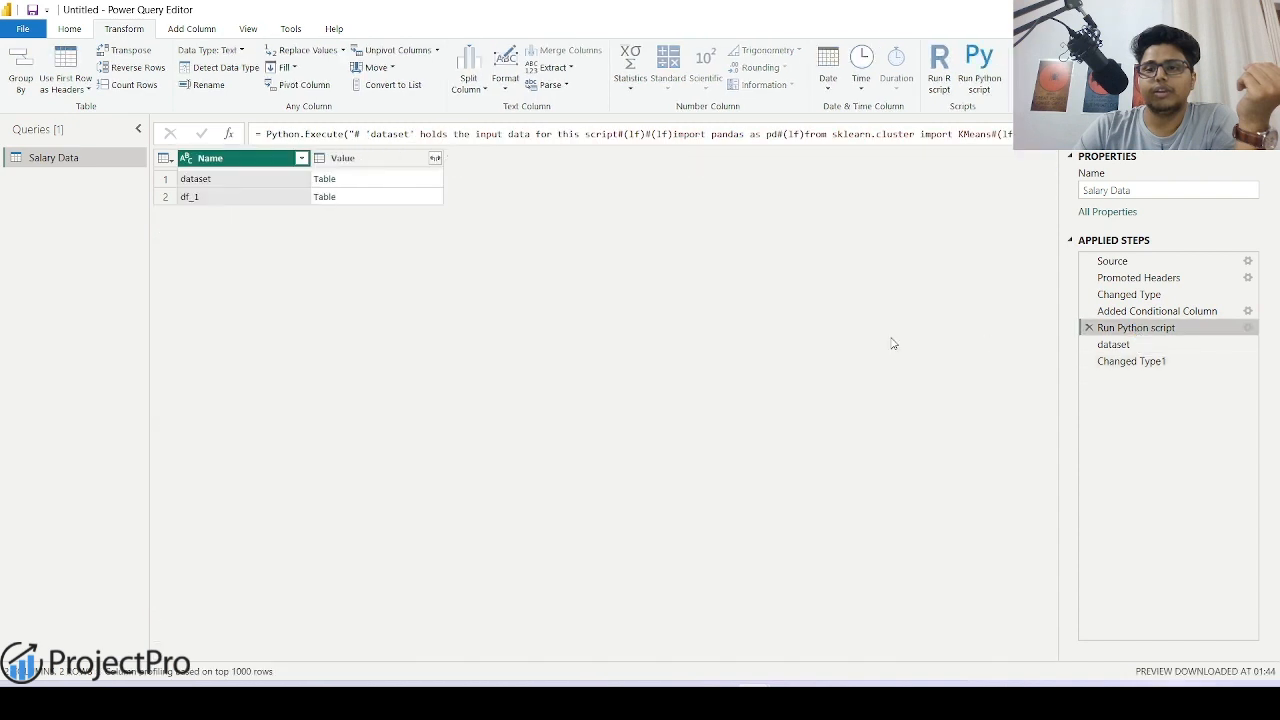
{"action": "double_click", "coordinate": [1141, 333]}
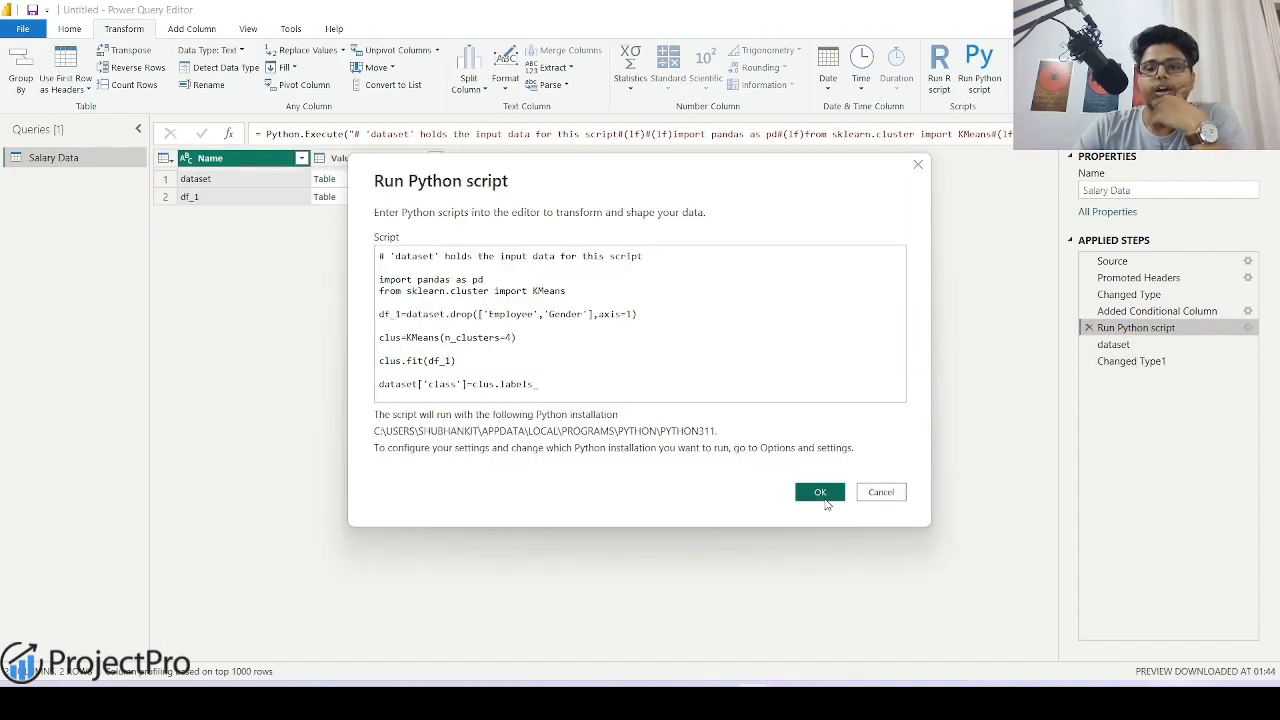
{"action": "left_click", "coordinate": [882, 493]}
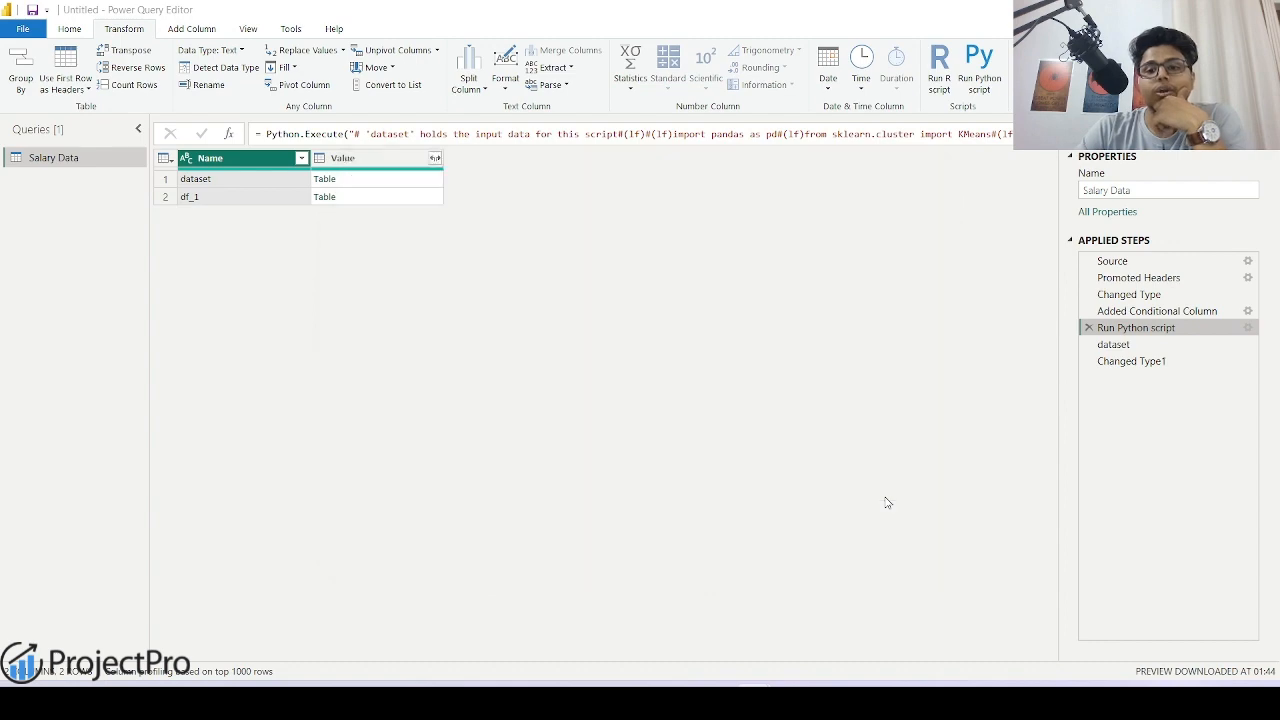
Return to the Changed Type1 step, check the class column, and close the editor, applying the query to the Power BI Desktop report
{"action": "left_click", "coordinate": [1133, 364]}
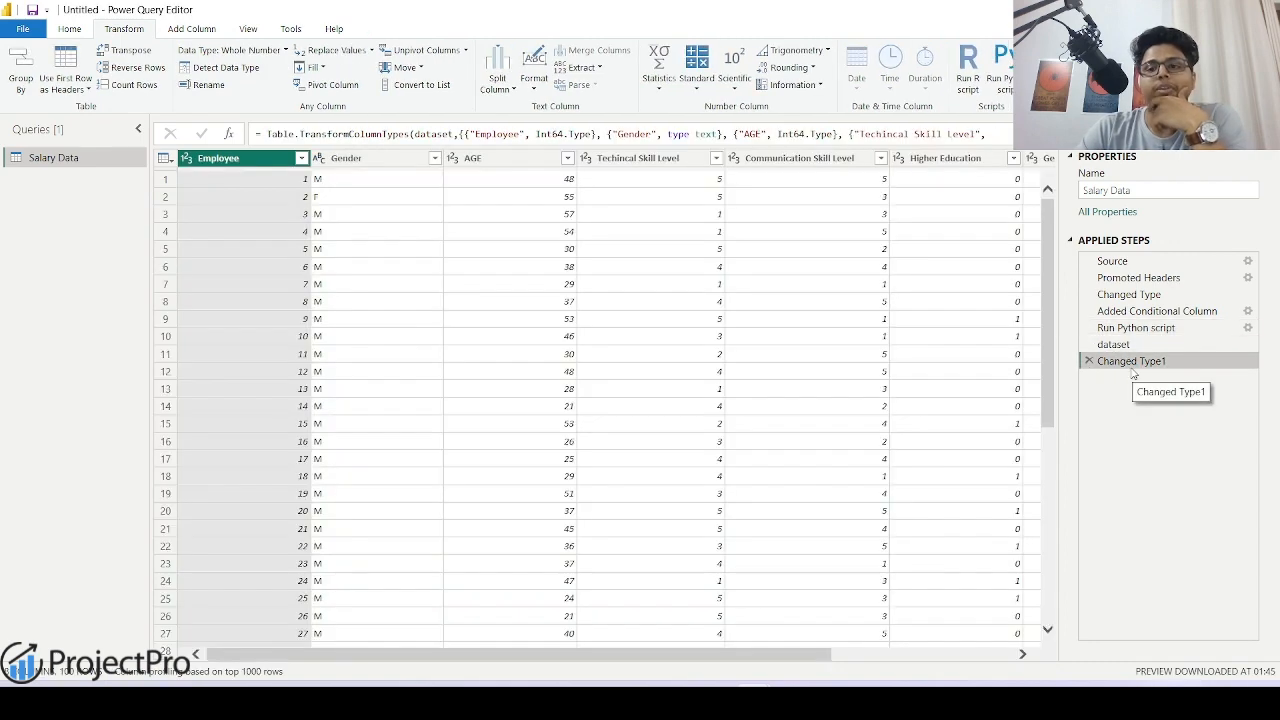
{"action": "left_click_drag", "start_coordinate": [716, 651], "coordinate": [903, 656]}
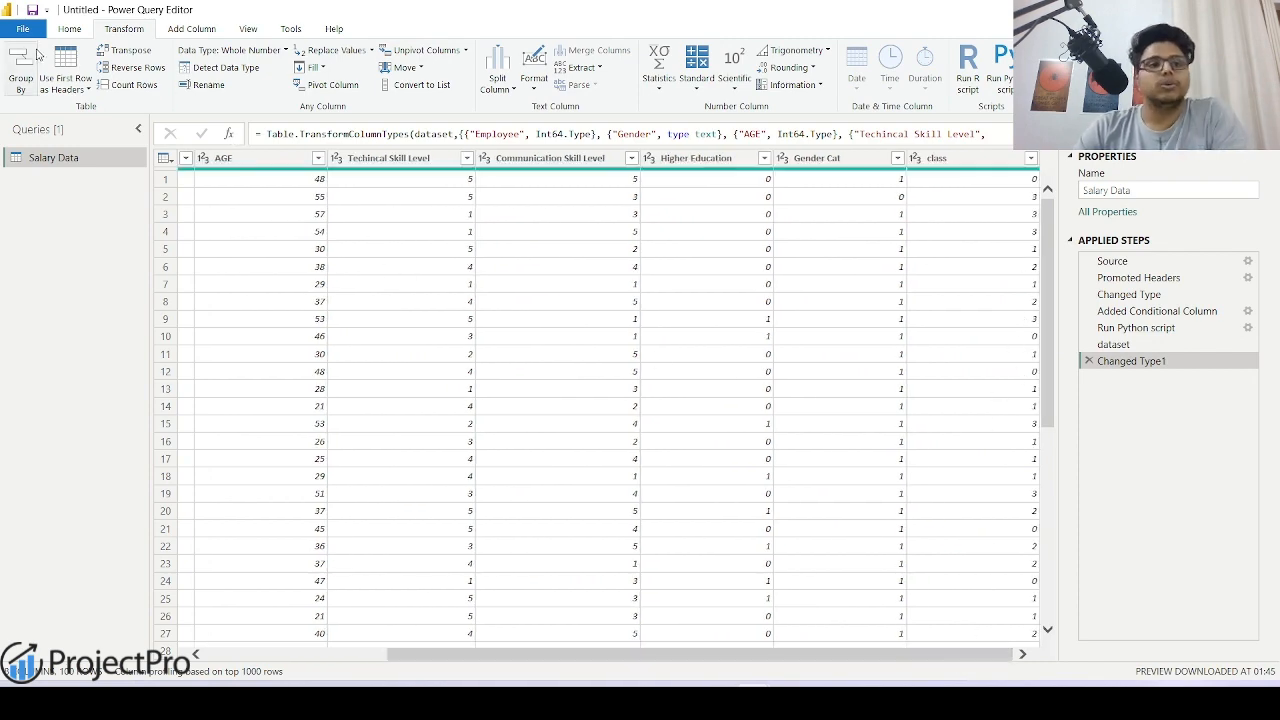
{"action": "left_click", "coordinate": [70, 30]}
{"action": "left_click", "coordinate": [25, 68]}
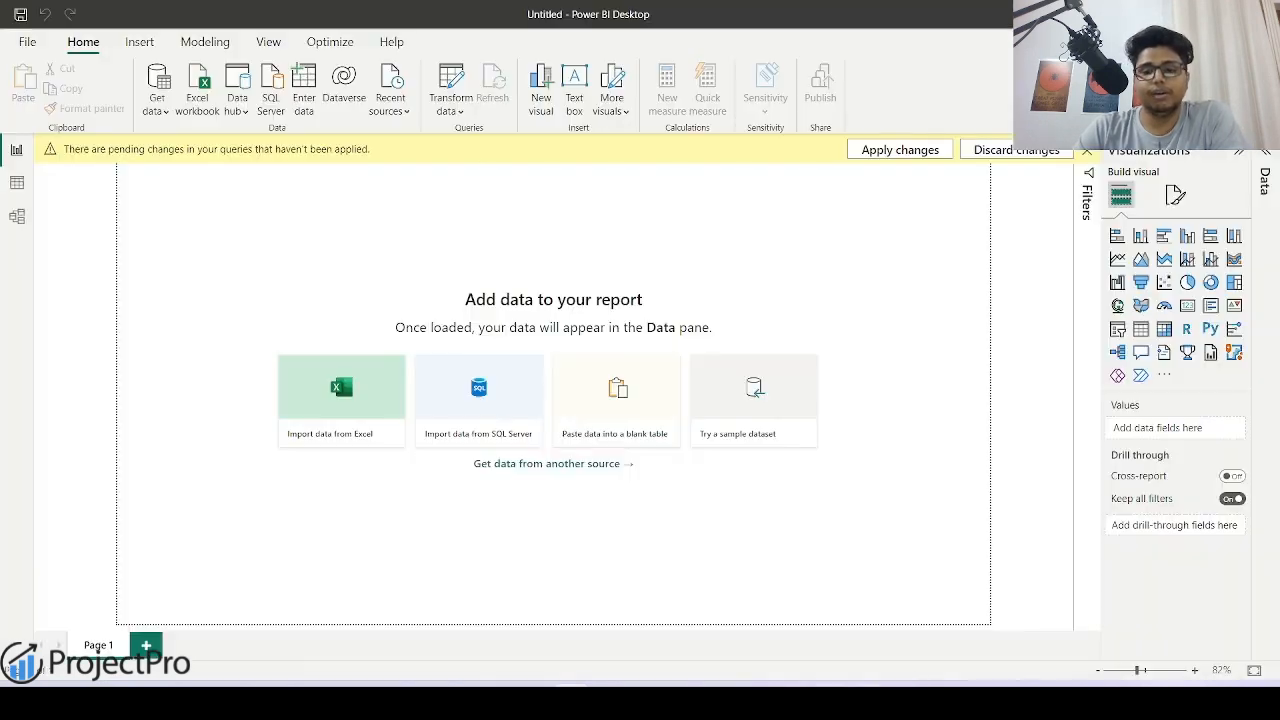
Expand the Salary Data table's fields and dismiss the pending changes notice
{"action": "mouse_move", "coordinate": [754, 703]}
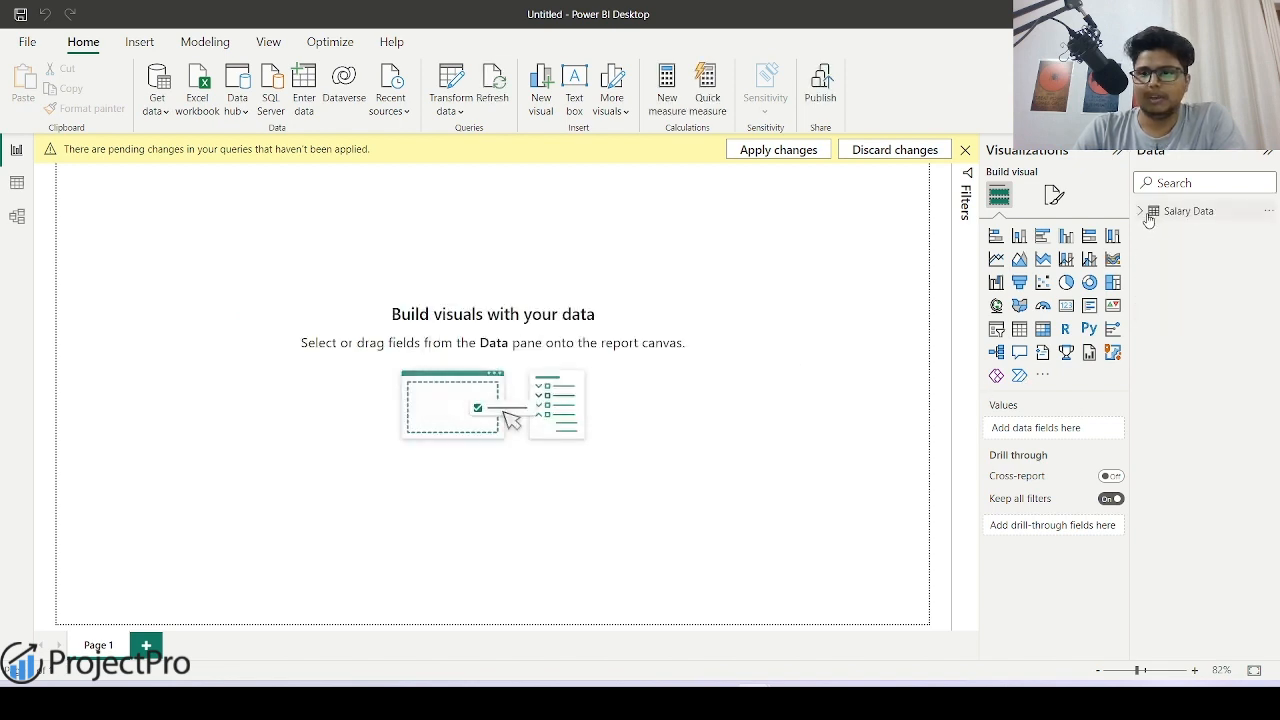
{"action": "left_click", "coordinate": [1142, 211]}
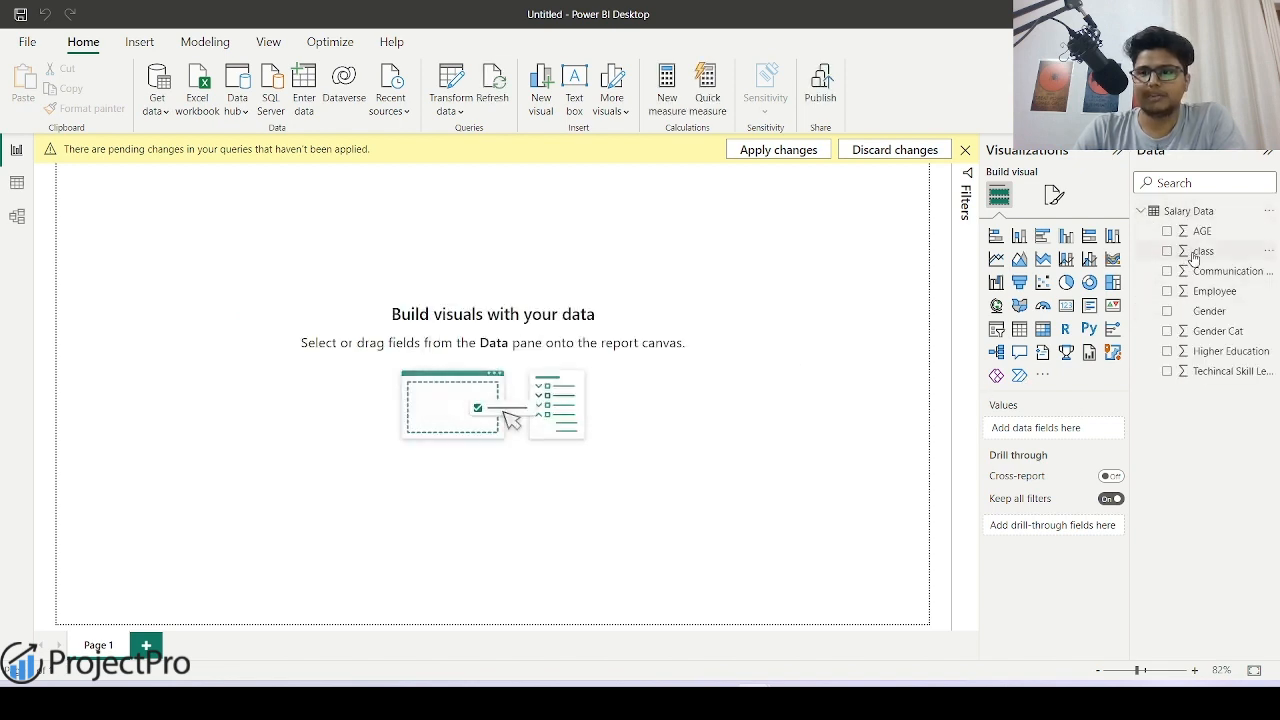
{"action": "left_click", "coordinate": [966, 152]}
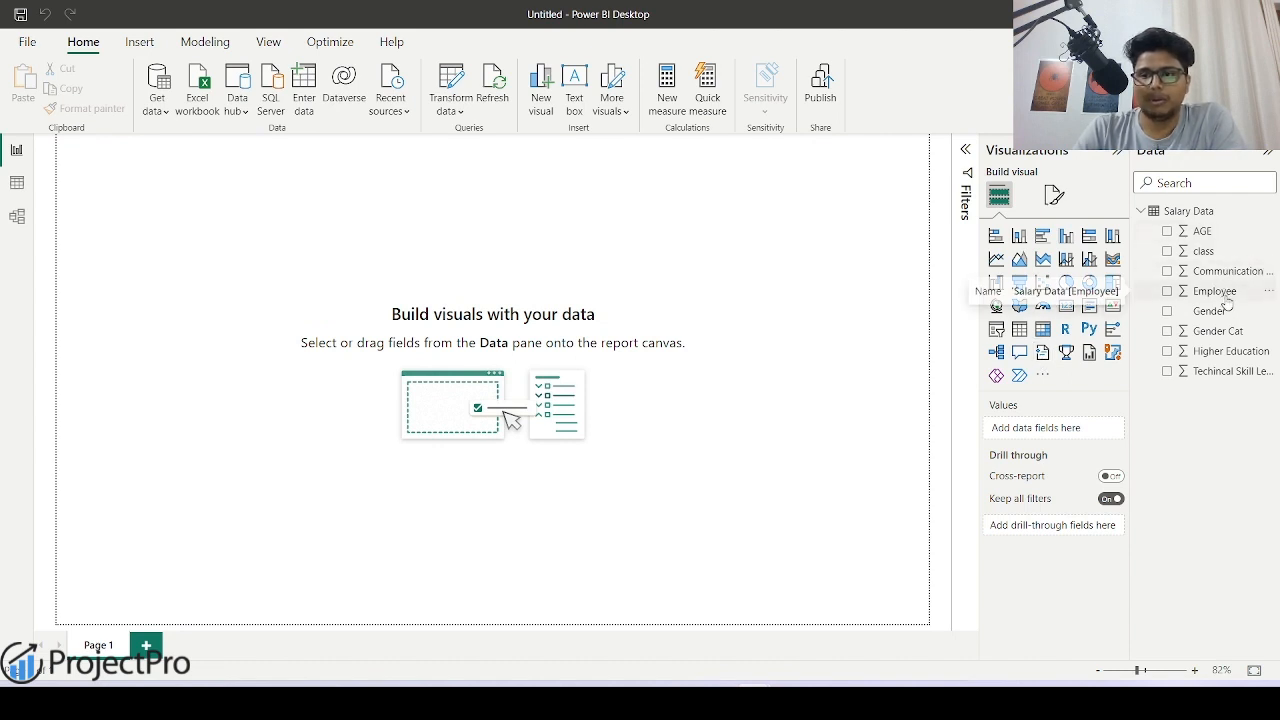
Add a scatter chart to the report page and enlarge it, mainly in width
{"action": "left_click", "coordinate": [1042, 283]}
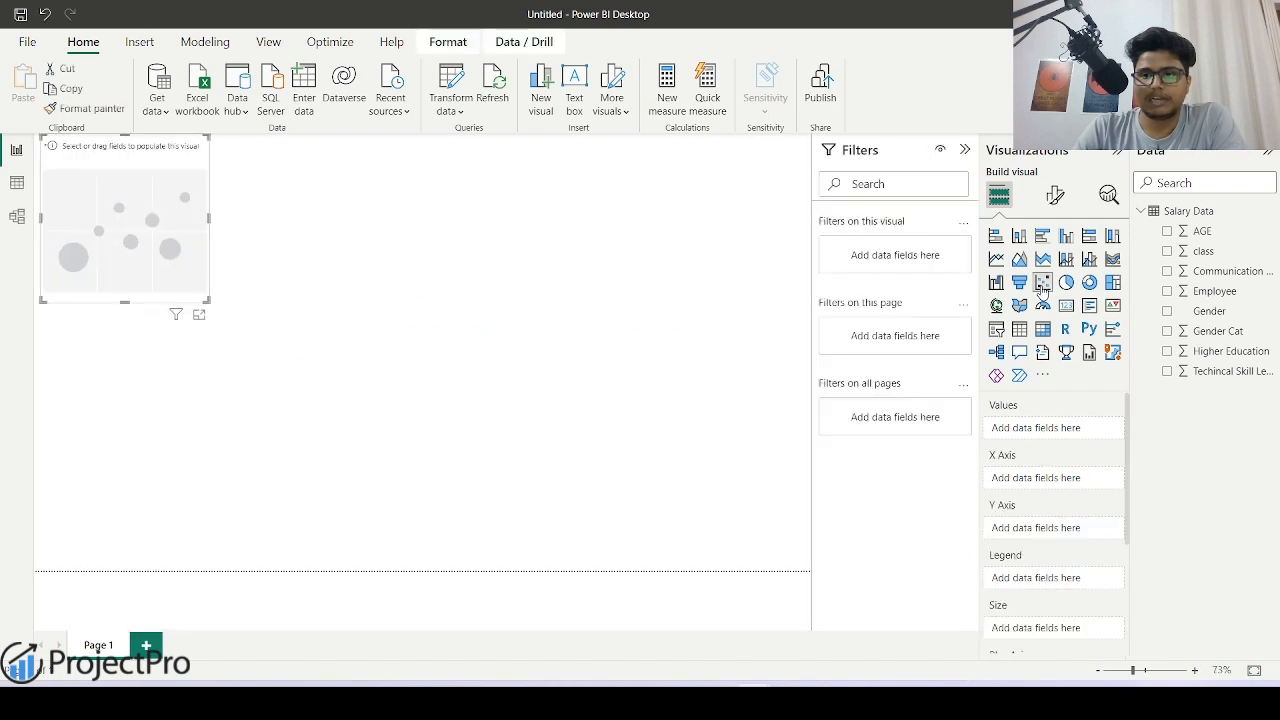
{"action": "left_click_drag", "start_coordinate": [209, 226], "coordinate": [410, 224]}
{"action": "left_click_drag", "start_coordinate": [217, 308], "coordinate": [223, 329]}
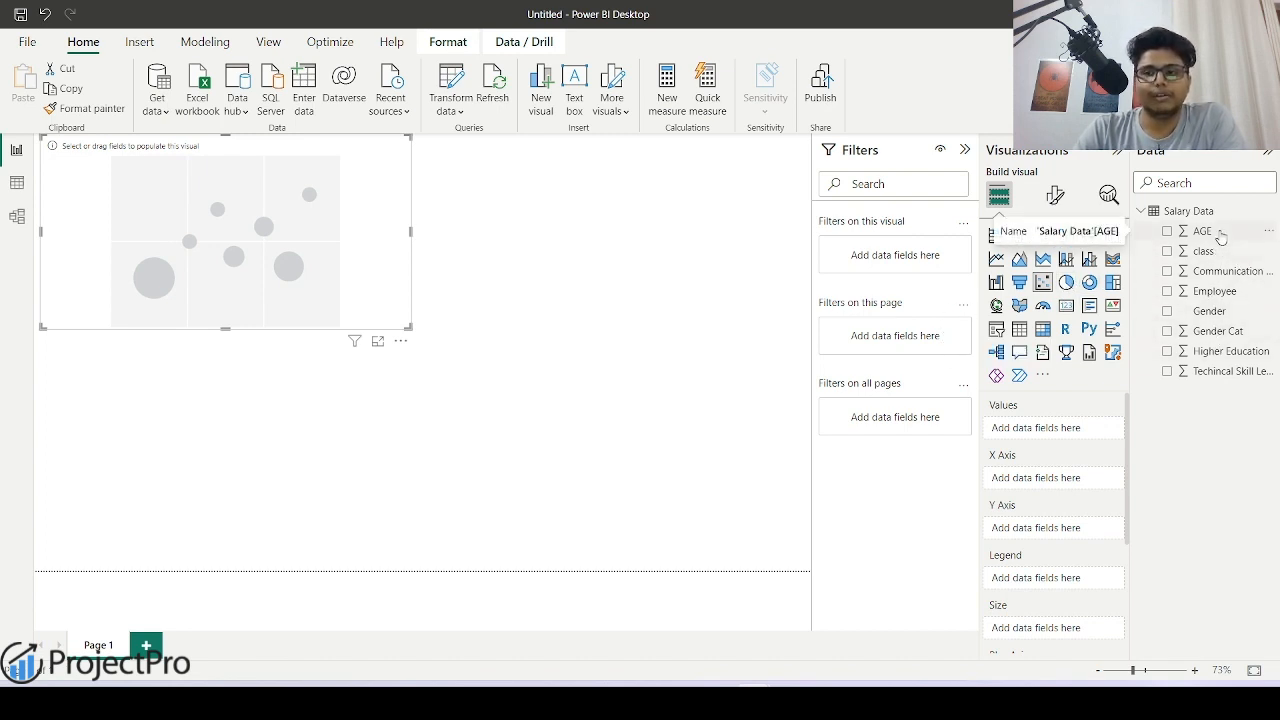
Assign Employee to the scatter chart's X axis and set the field to Don't summarize
{"action": "left_click_drag", "start_coordinate": [1224, 292], "coordinate": [1071, 478]}
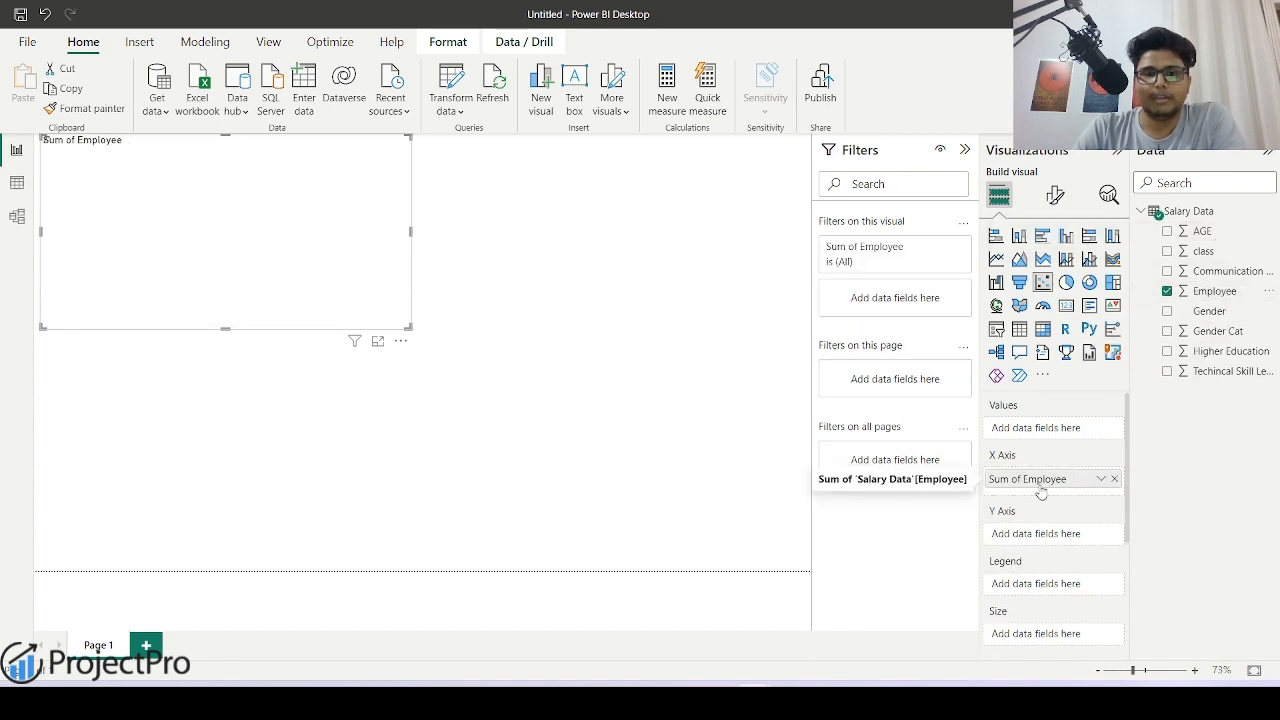
{"action": "left_click", "coordinate": [1101, 479]}
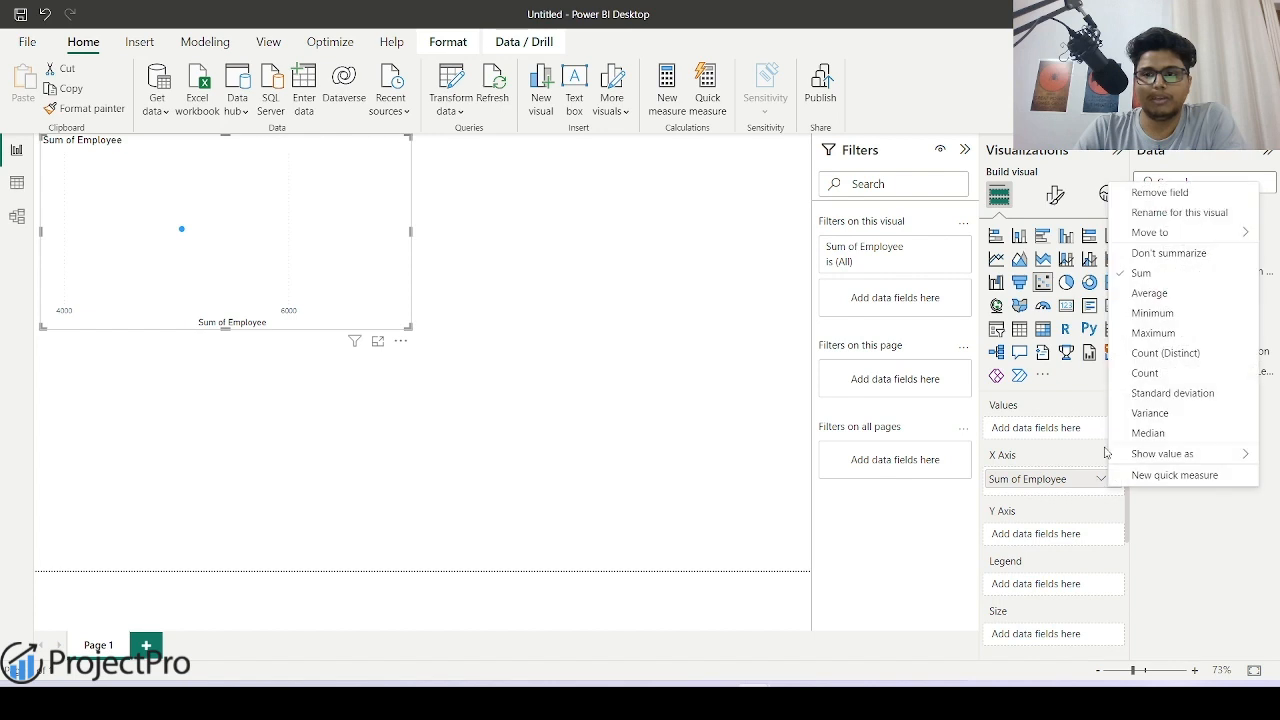
{"action": "left_click", "coordinate": [1145, 372]}
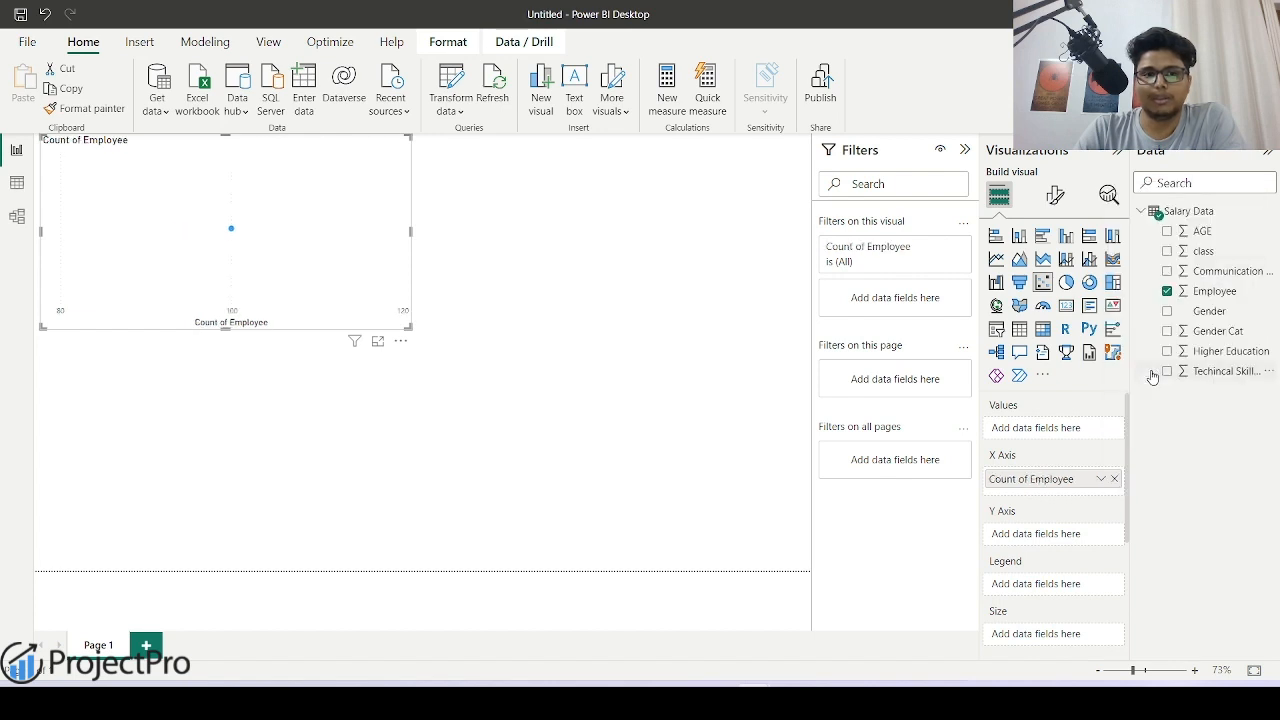
{"action": "left_click", "coordinate": [1101, 479]}
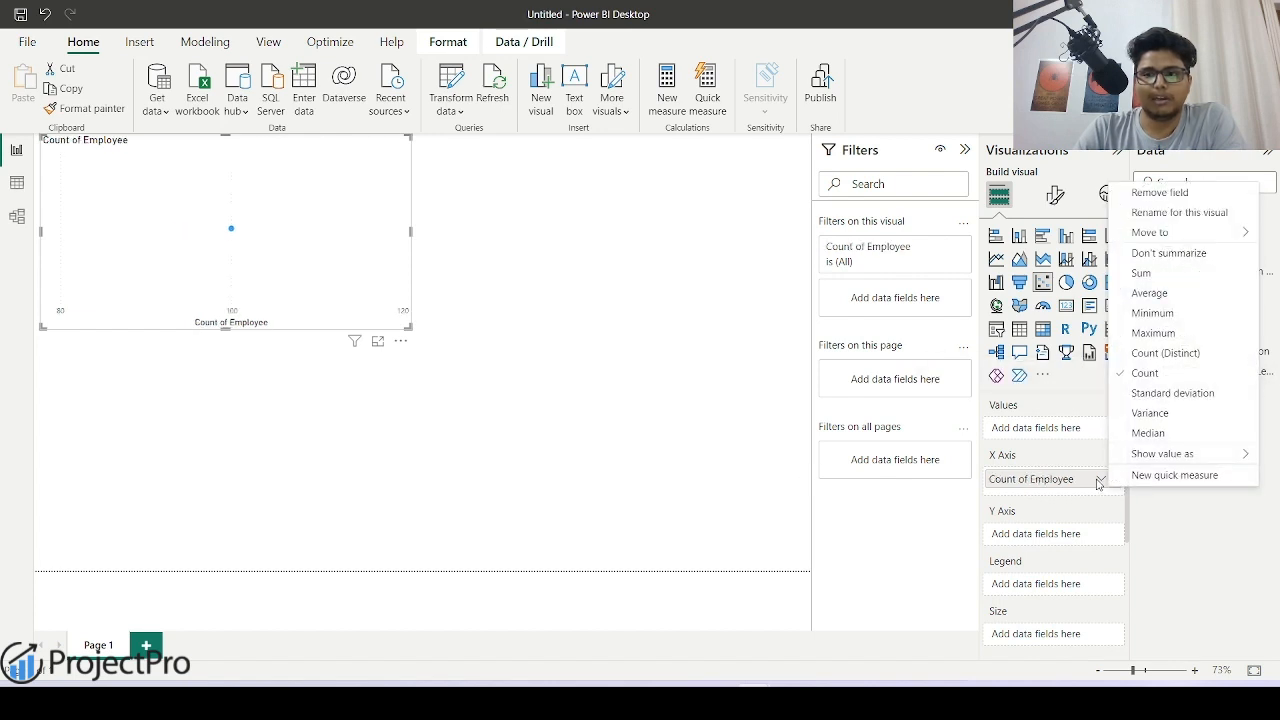
{"action": "left_click", "coordinate": [1178, 254]}
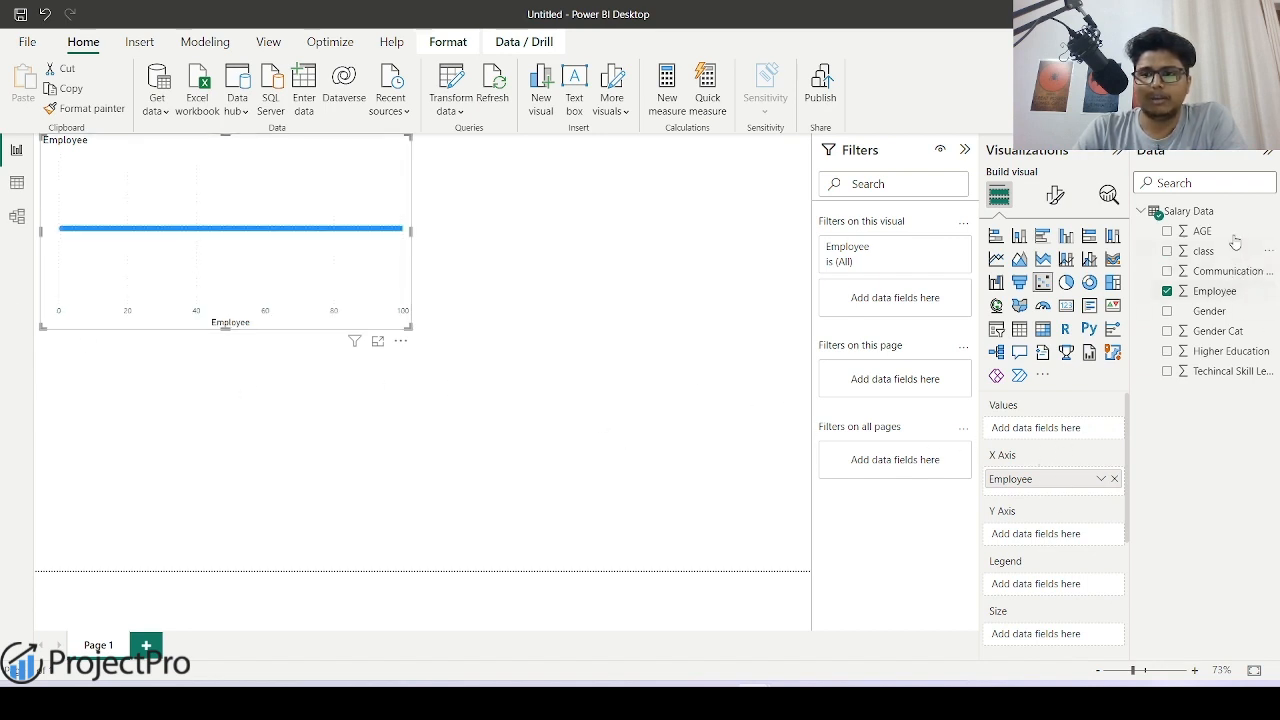
Assign AGE to the Y axis and class to the legend, and move the scatter chart slightly down the page
{"action": "left_click_drag", "start_coordinate": [1235, 233], "coordinate": [1092, 538]}
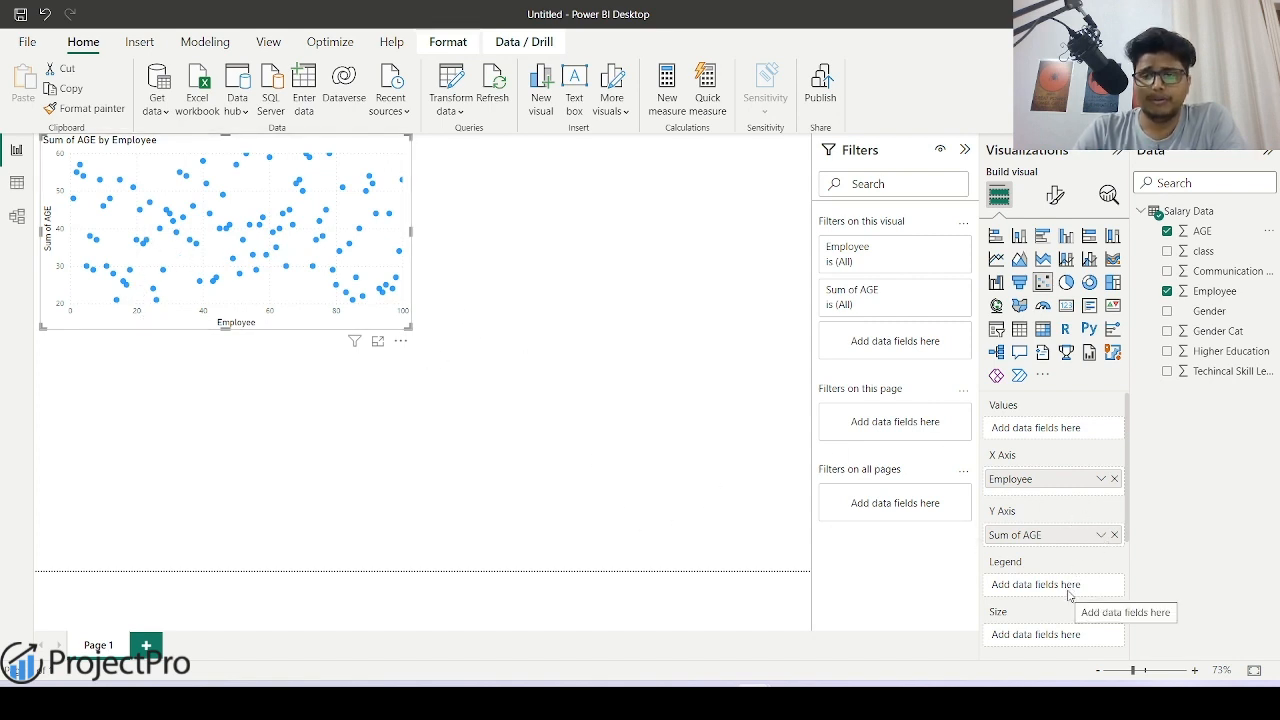
{"action": "left_click_drag", "start_coordinate": [1203, 251], "coordinate": [1066, 594]}
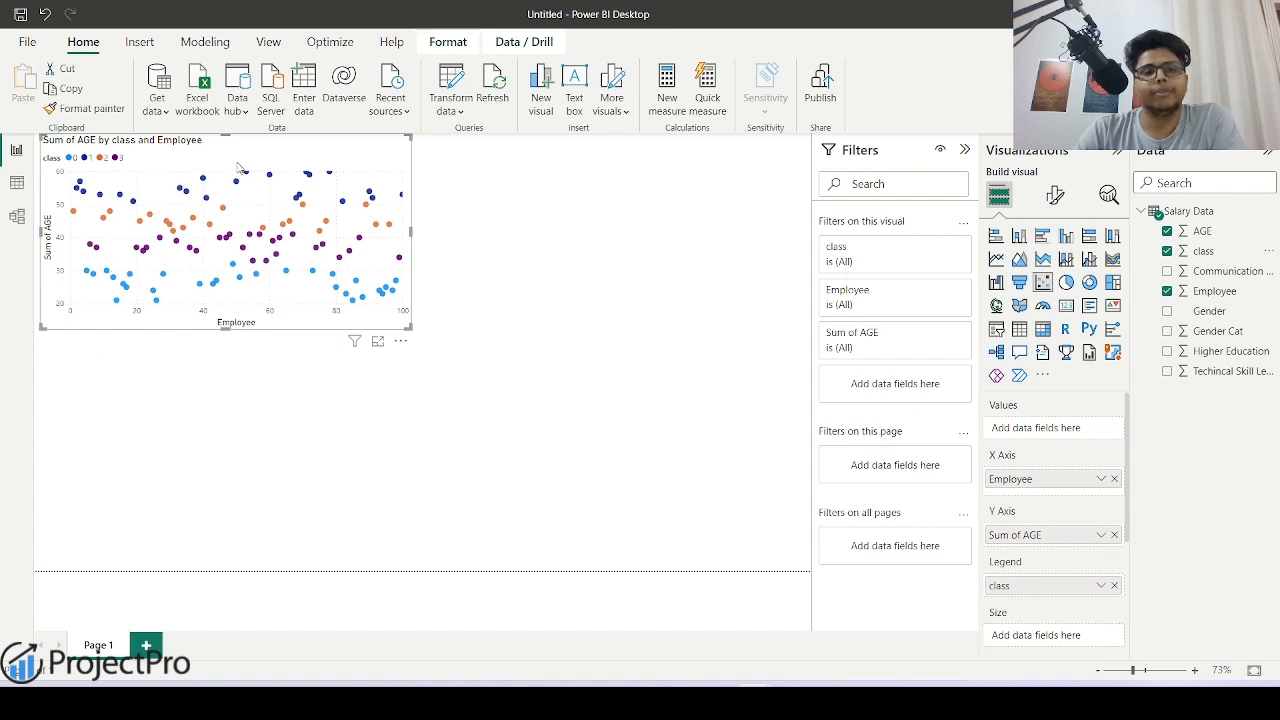
{"action": "mouse_move", "coordinate": [246, 155]}
{"action": "left_mouse_down"}
{"action": "mouse_move", "coordinate": [240, 190]}
{"action": "mouse_move", "coordinate": [249, 176]}
{"action": "left_mouse_up"}
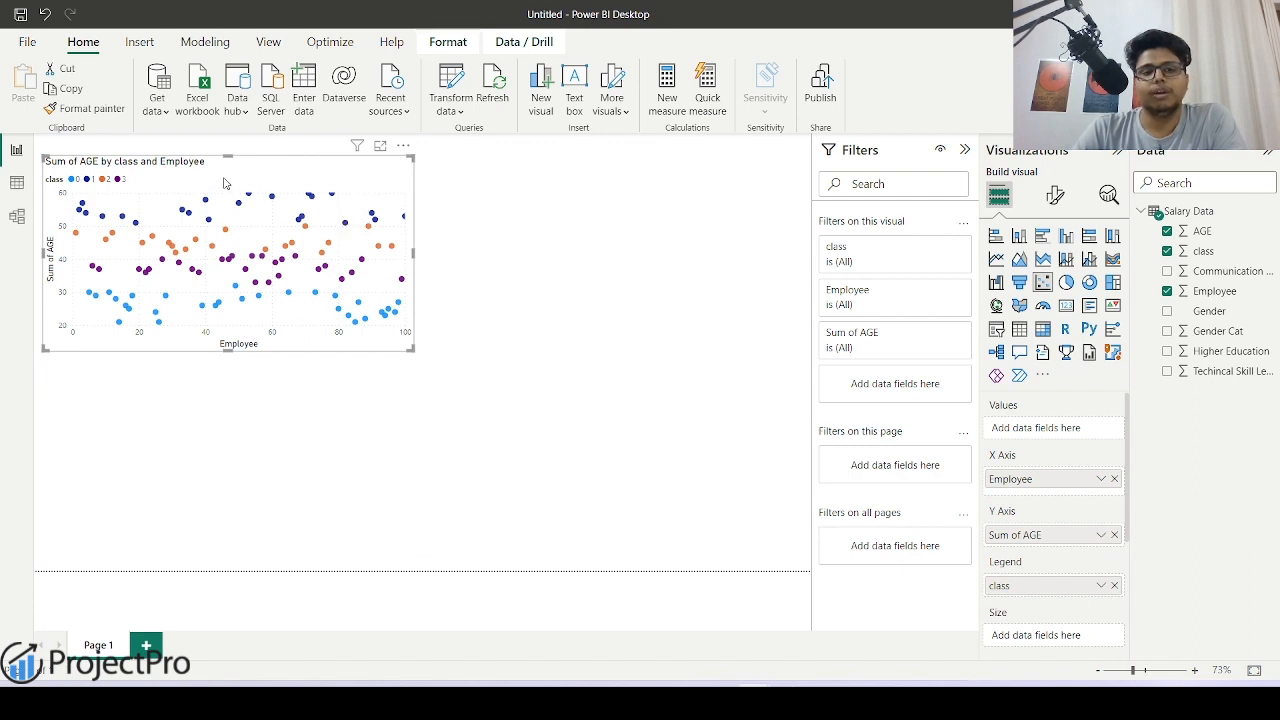
Enlarge the scatter chart slightly by extending its top edge upward and widening it to the right
{"action": "left_click_drag", "start_coordinate": [228, 155], "coordinate": [229, 143]}
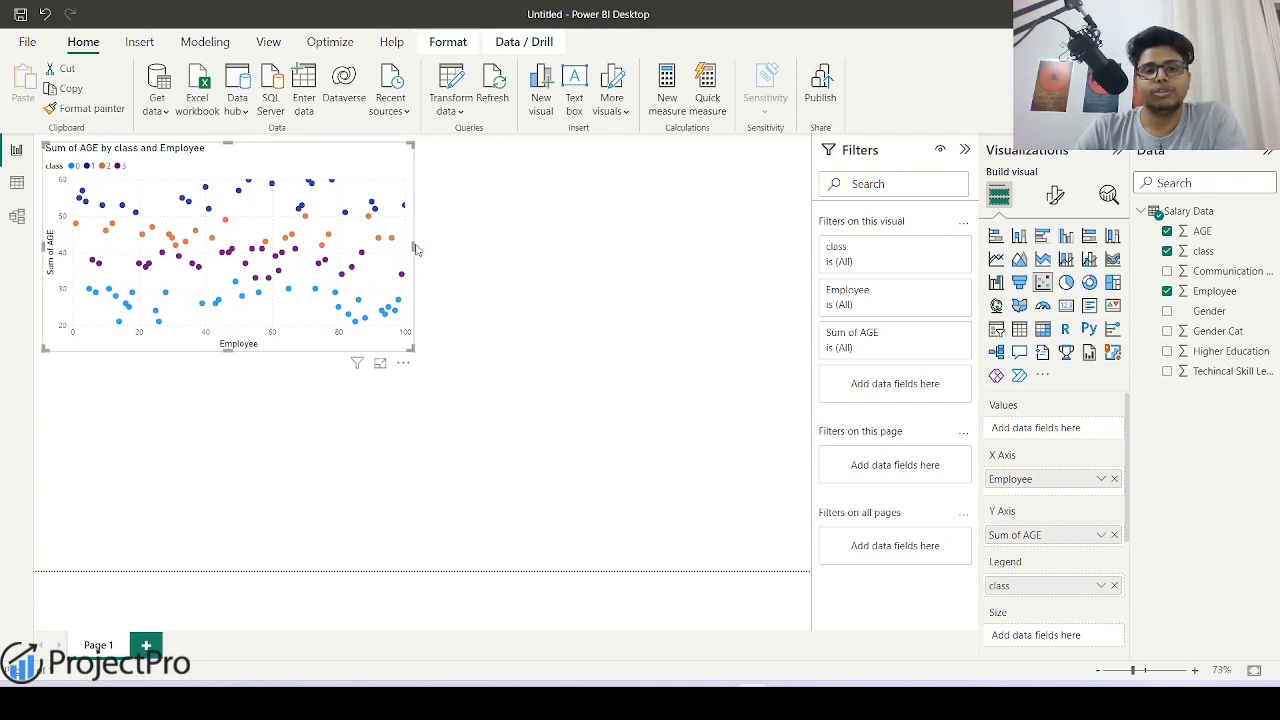
{"action": "left_click_drag", "start_coordinate": [414, 244], "coordinate": [430, 244]}
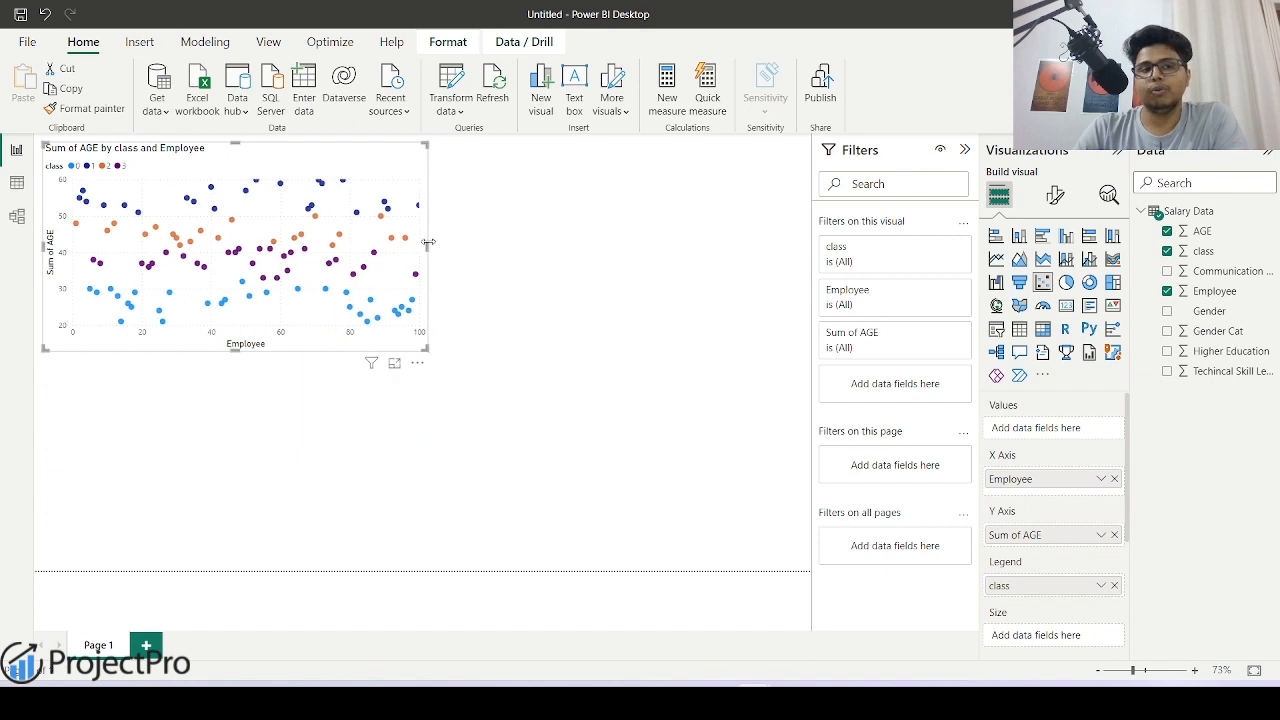
{"action": "left_click", "coordinate": [486, 271]}
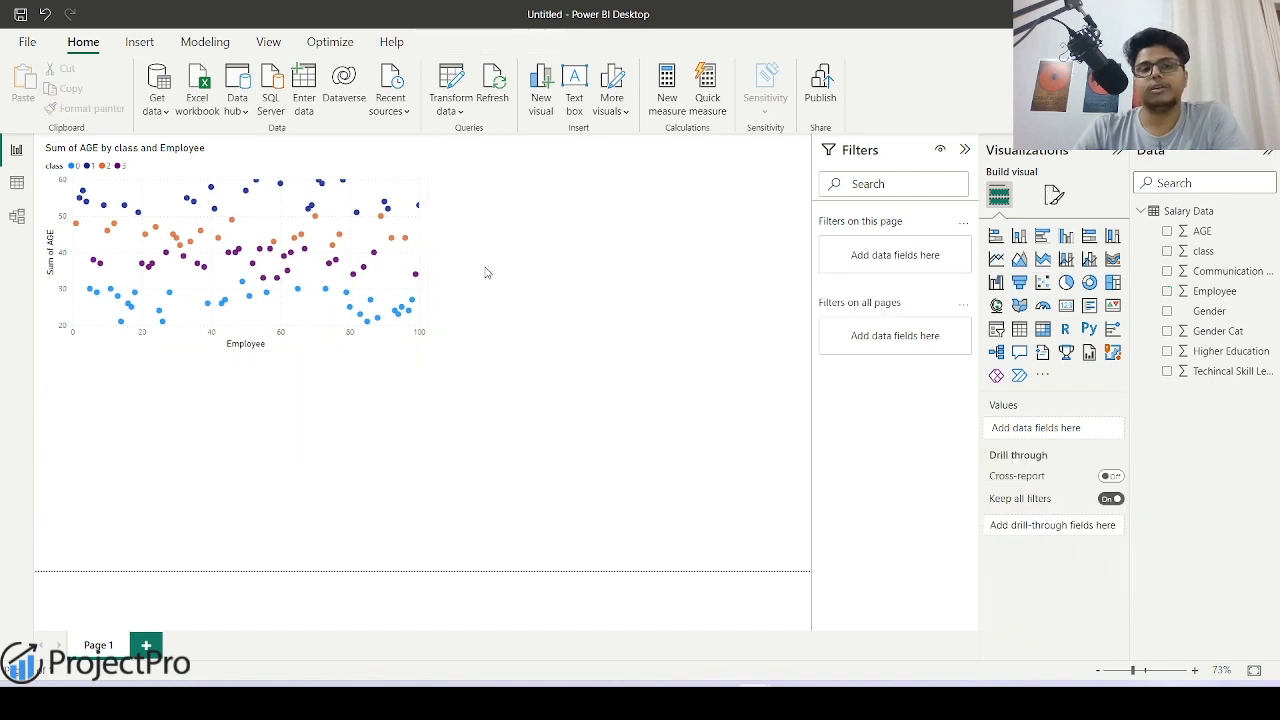
{"action": "left_click", "coordinate": [371, 277]}
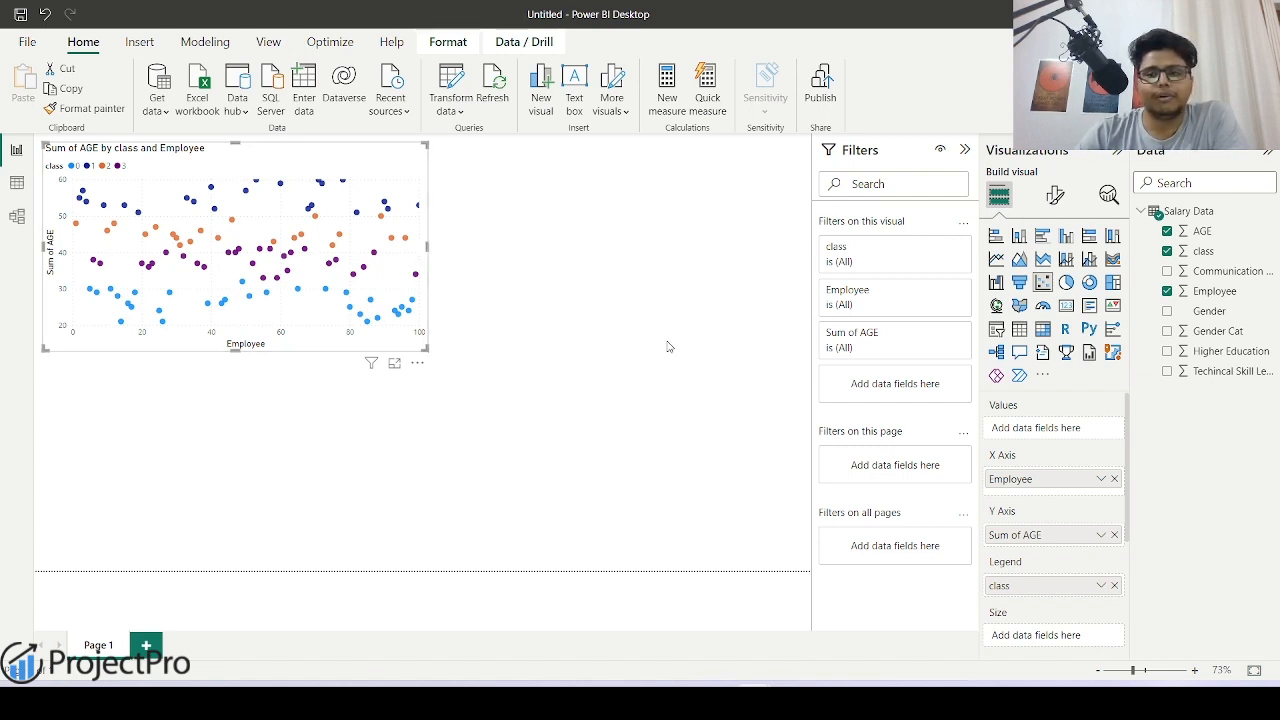
{"action": "left_click", "coordinate": [1019, 236]}
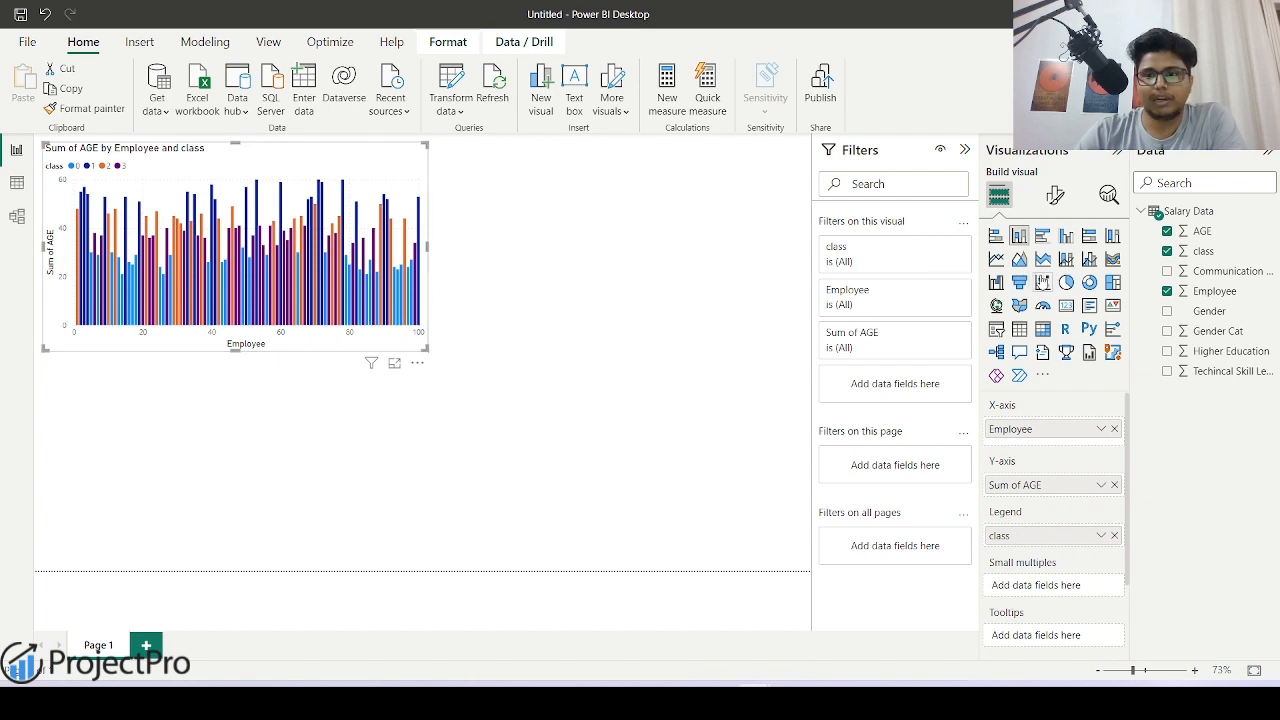
{"action": "left_click", "coordinate": [1042, 282]}
{"action": "left_click", "coordinate": [626, 292]}
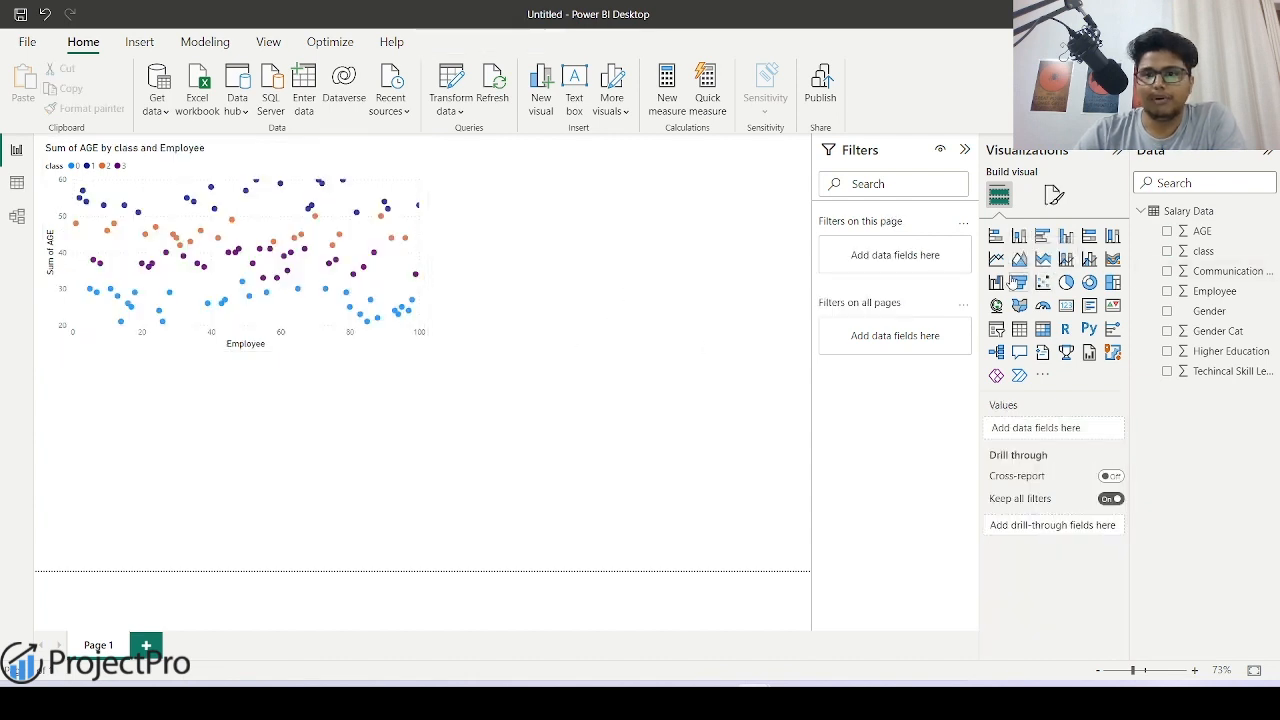
Add a stacked column chart, position it near the page's upper right corner, and adjust its size to roughly match the scatter chart's height
{"action": "left_click", "coordinate": [1019, 237]}
{"action": "left_click_drag", "start_coordinate": [352, 411], "coordinate": [725, 186]}
{"action": "left_click_drag", "start_coordinate": [417, 340], "coordinate": [591, 334]}
{"action": "left_click_drag", "start_coordinate": [720, 241], "coordinate": [669, 247]}
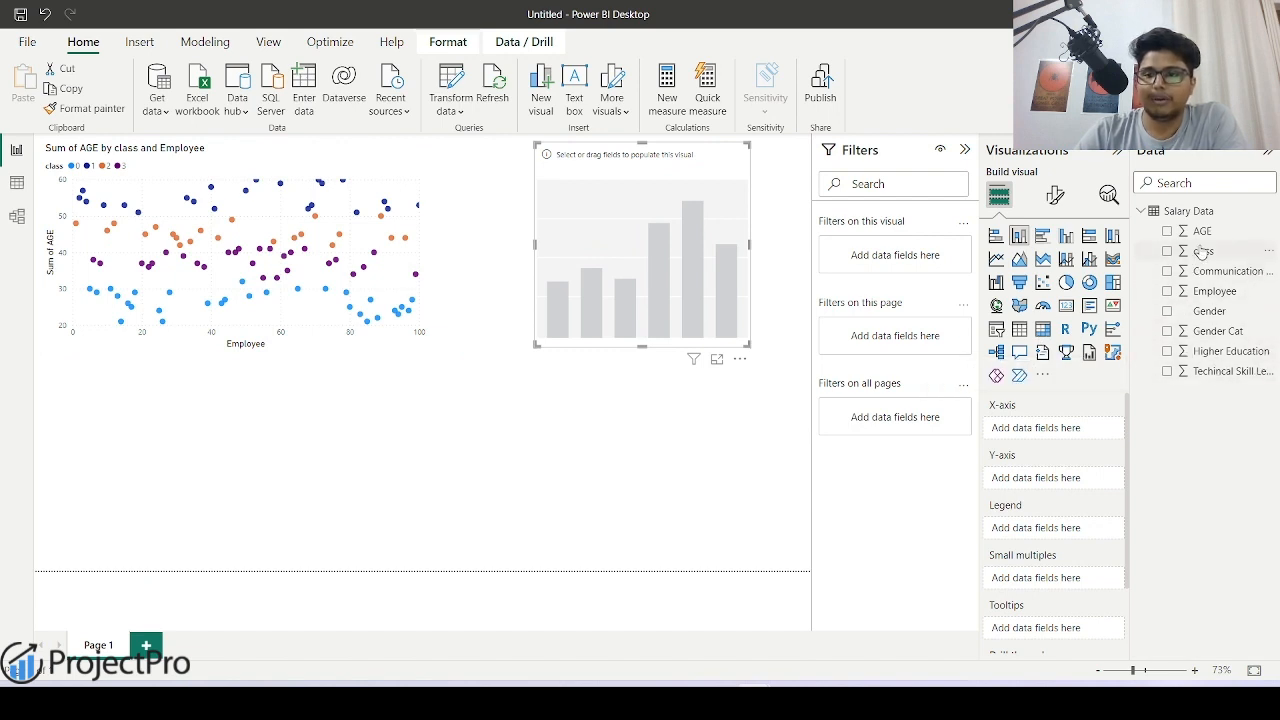
Assign class to the column chart's X-axis and Techincal Skill Level to its Y-axis, aggregated as Average
{"action": "left_click_drag", "start_coordinate": [1200, 251], "coordinate": [1051, 430]}
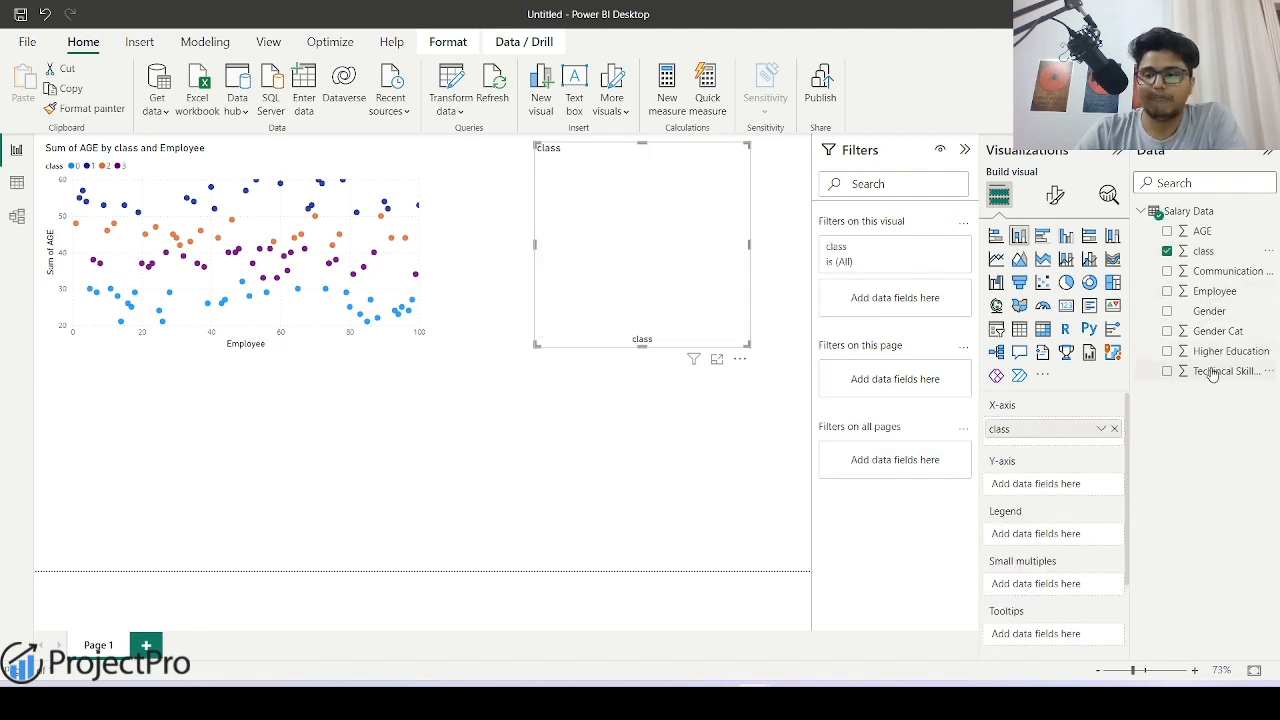
{"action": "left_click_drag", "start_coordinate": [1213, 372], "coordinate": [1058, 488]}
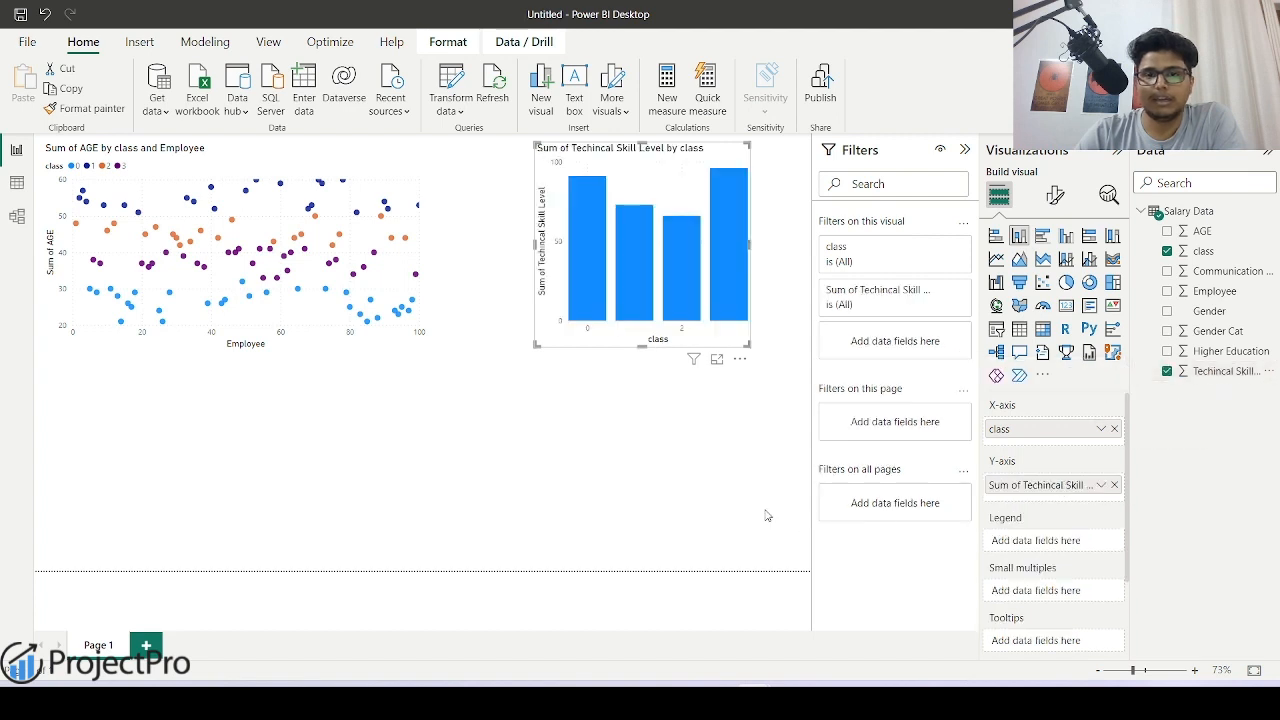
{"action": "left_click", "coordinate": [1101, 485]}
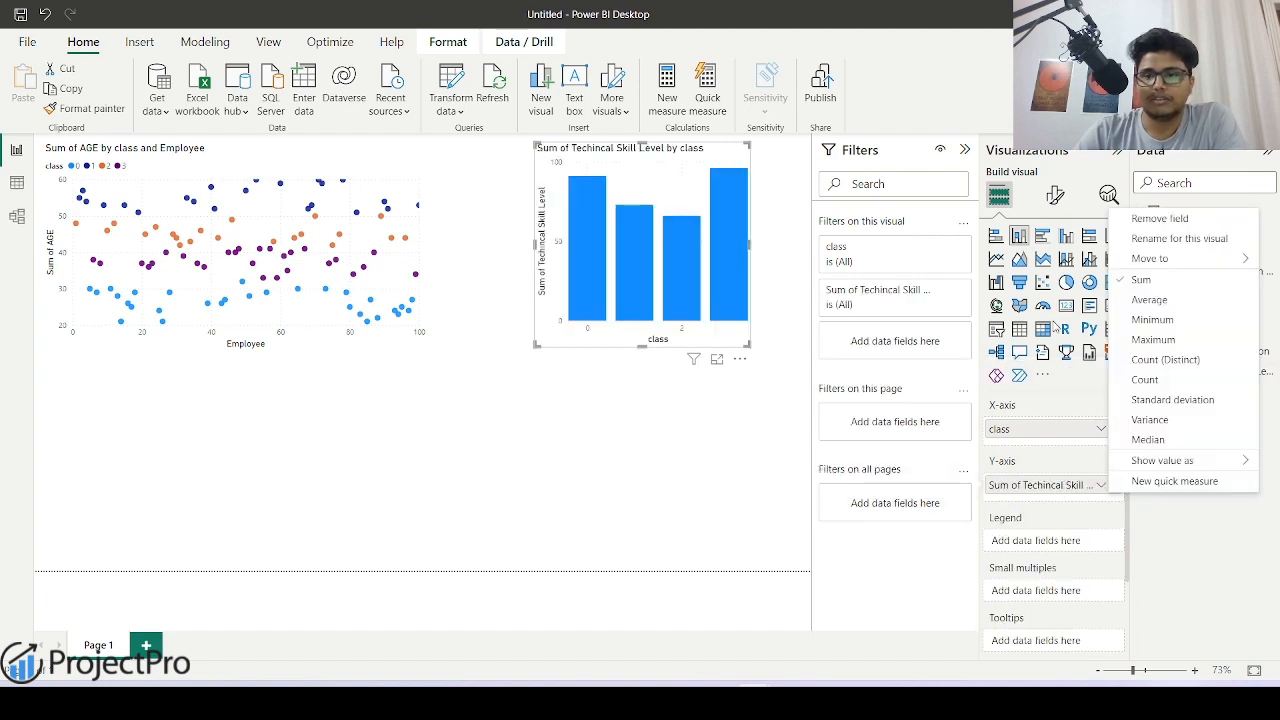
{"action": "left_click", "coordinate": [1170, 302]}
{"action": "left_click", "coordinate": [669, 466]}
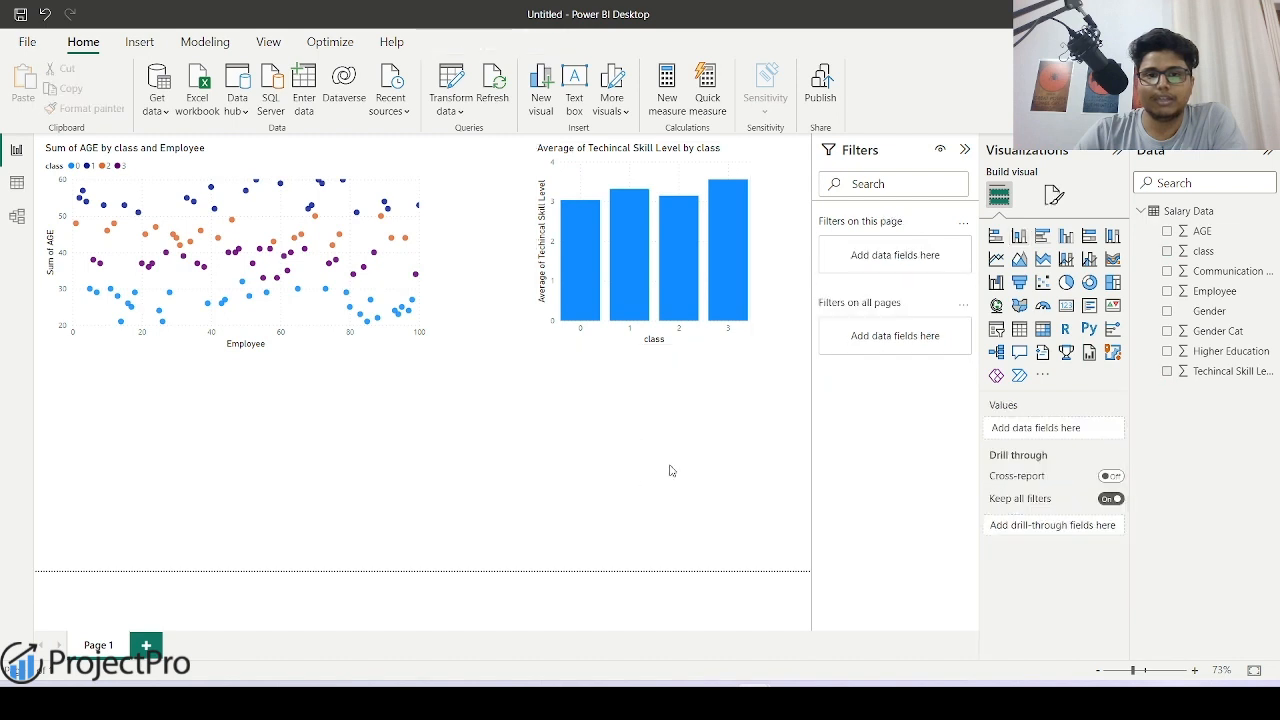
Highlight class 2 in the Techincal Skill Level chart, clear the highlight, and compare the classes with the scatter chart
{"action": "left_click", "coordinate": [668, 307]}
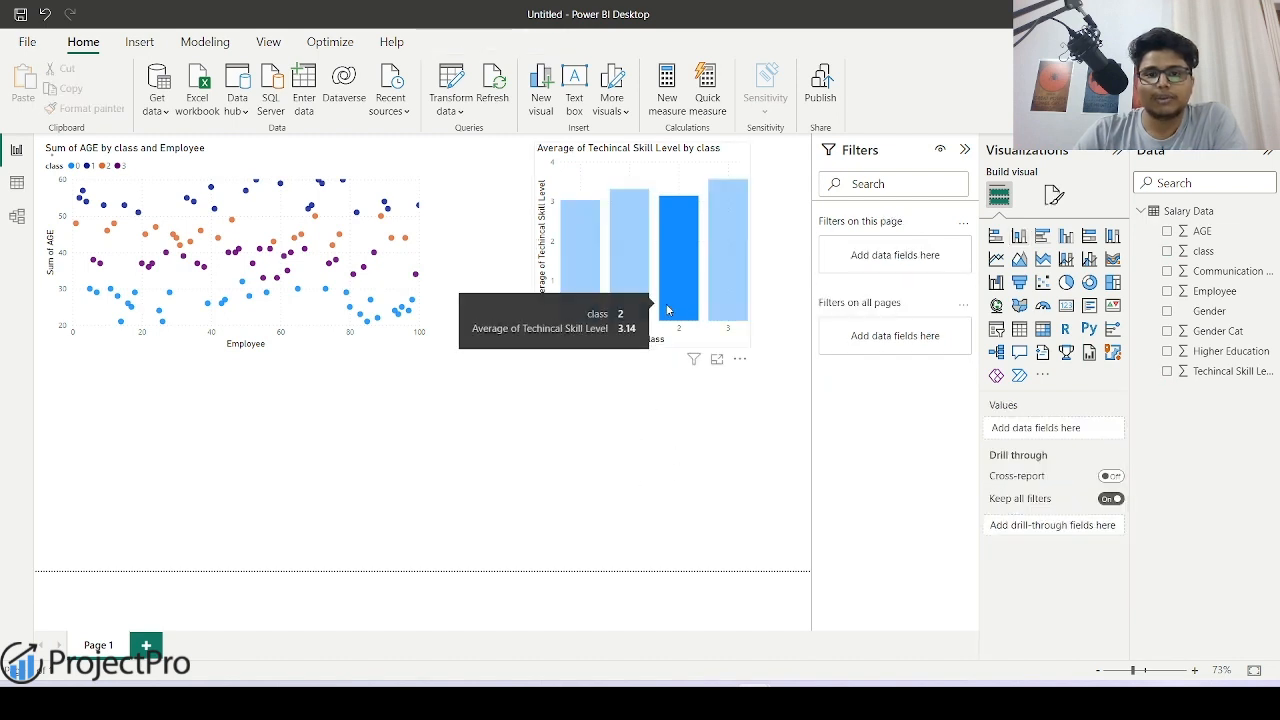
{"action": "left_click", "coordinate": [713, 338]}
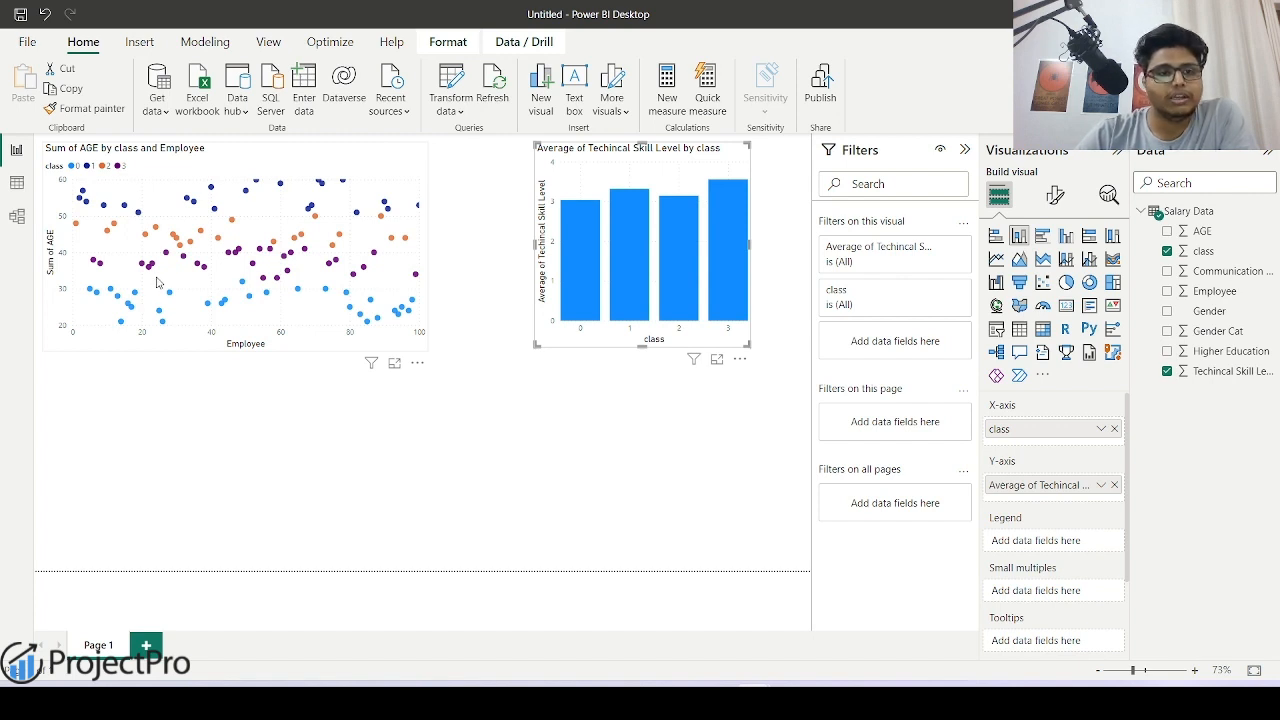
{"action": "mouse_move", "coordinate": [668, 325]}
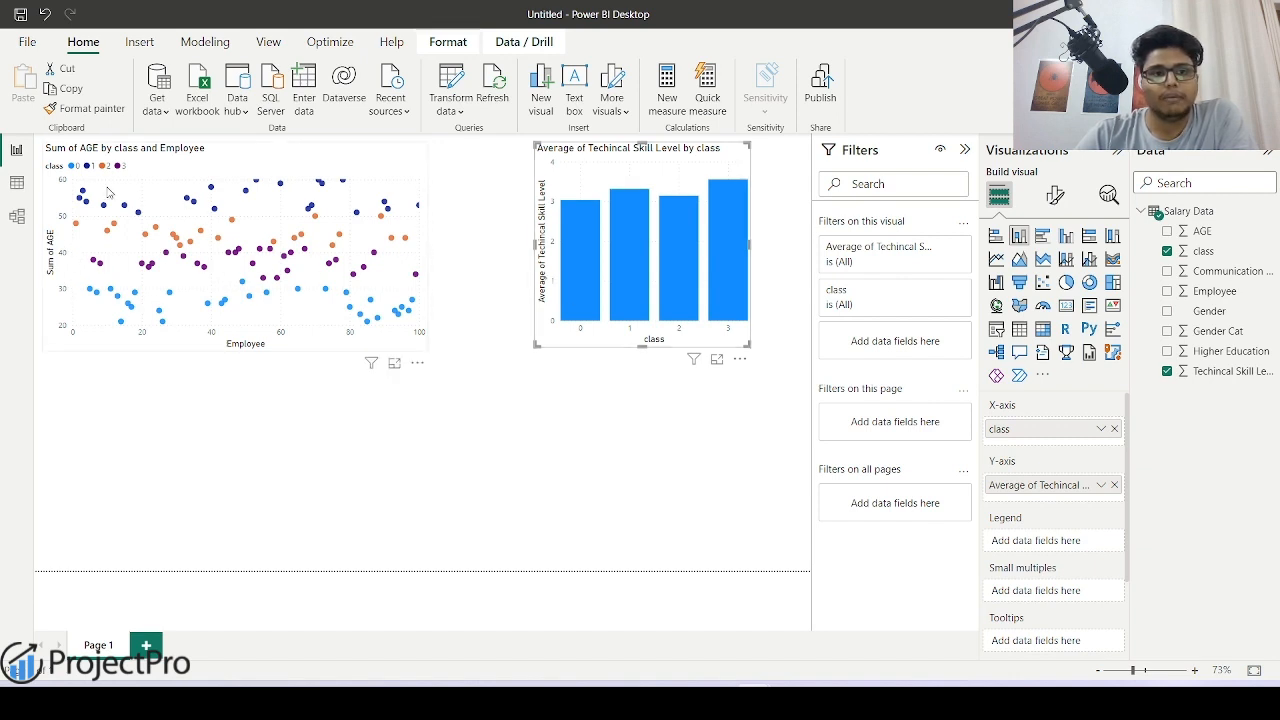
{"action": "left_click", "coordinate": [598, 356]}
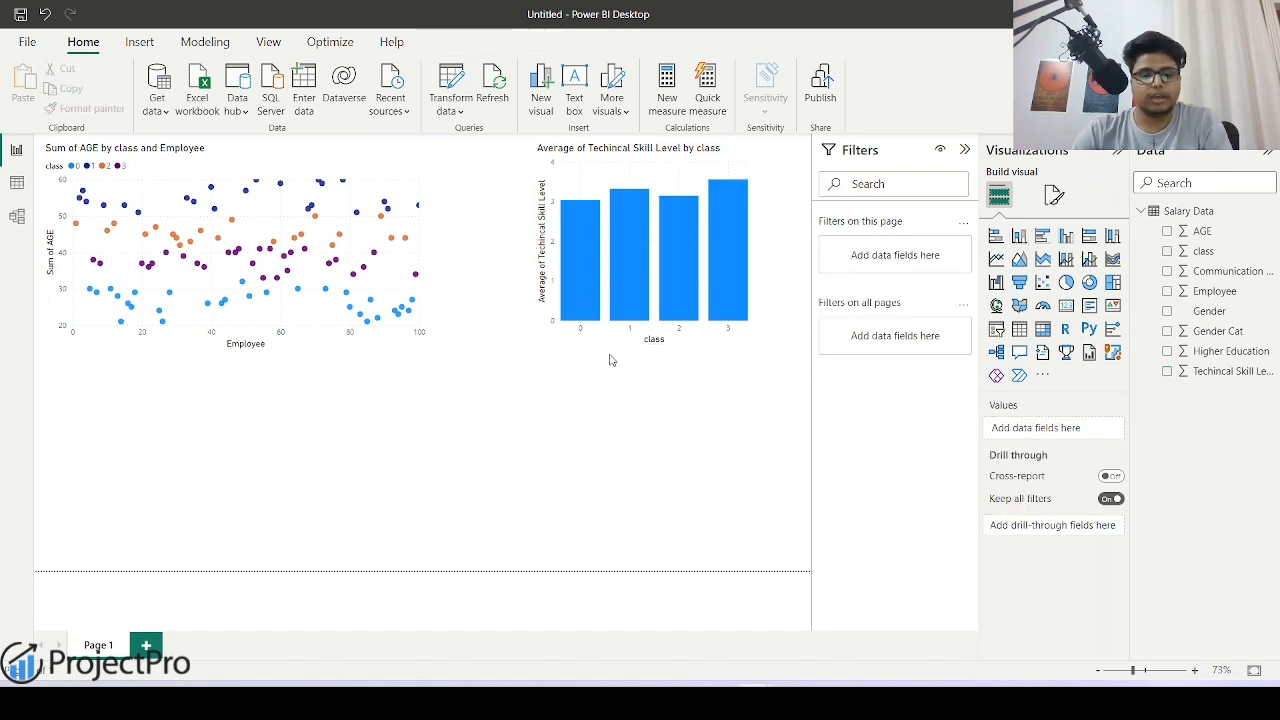
Duplicate the Techincal Skill Level column chart and place the copy directly beneath the original
{"action": "left_click", "coordinate": [608, 350]}
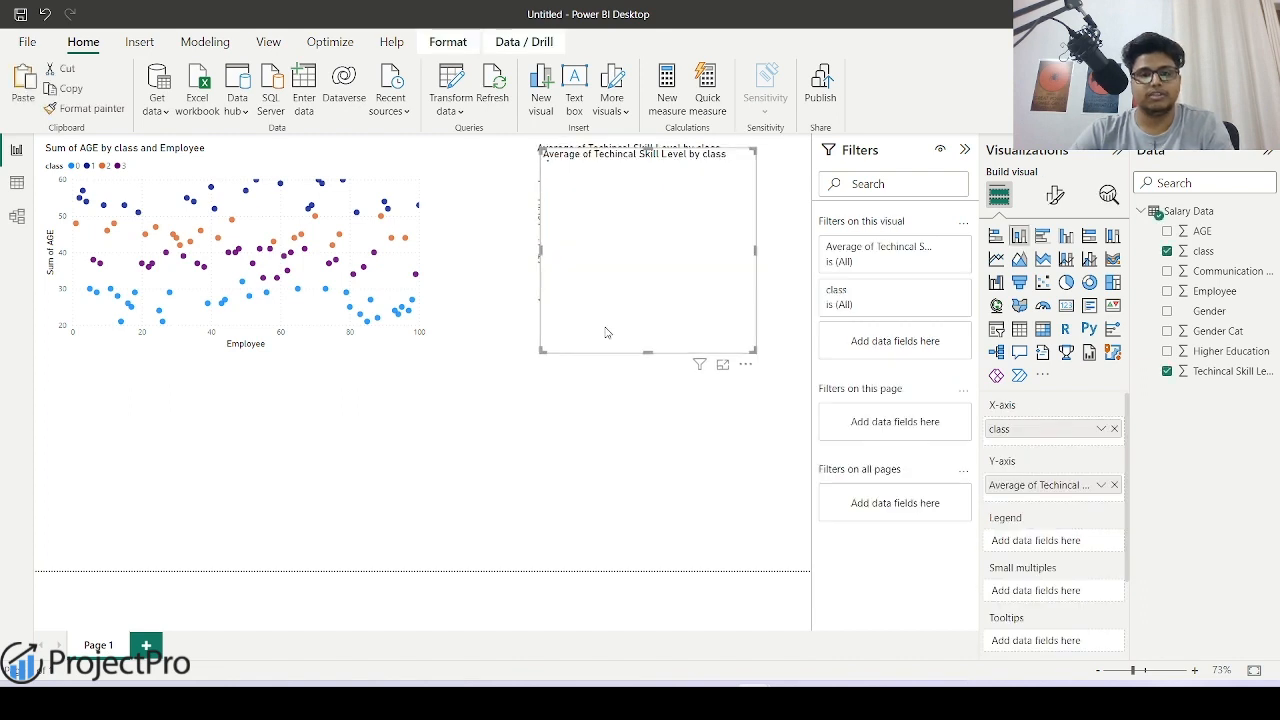
{"action": "key", "text": "ctrl+c"}
{"action": "key", "text": "ctrl+v"}
{"action": "left_click_drag", "start_coordinate": [588, 470], "coordinate": [590, 553]}
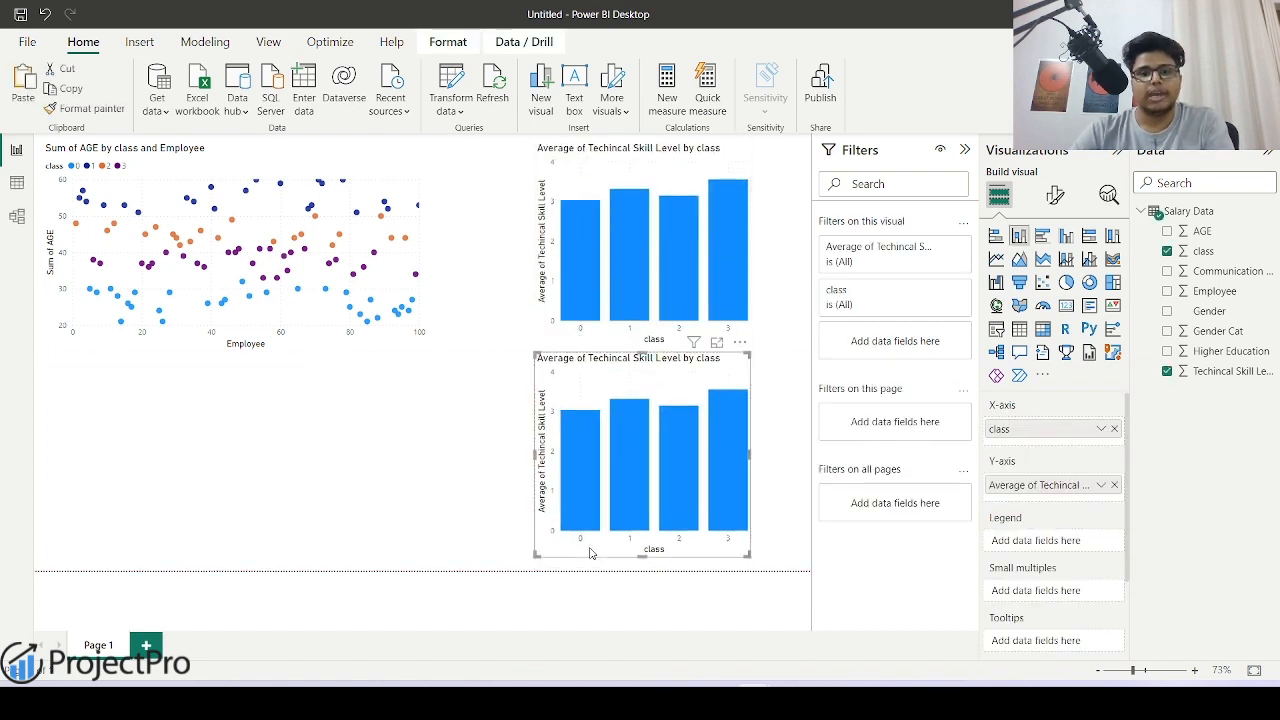
Replace Techincal Skill Level with Communication Skill Level on the Y-axis of the lower column chart
{"action": "left_click", "coordinate": [1114, 485]}
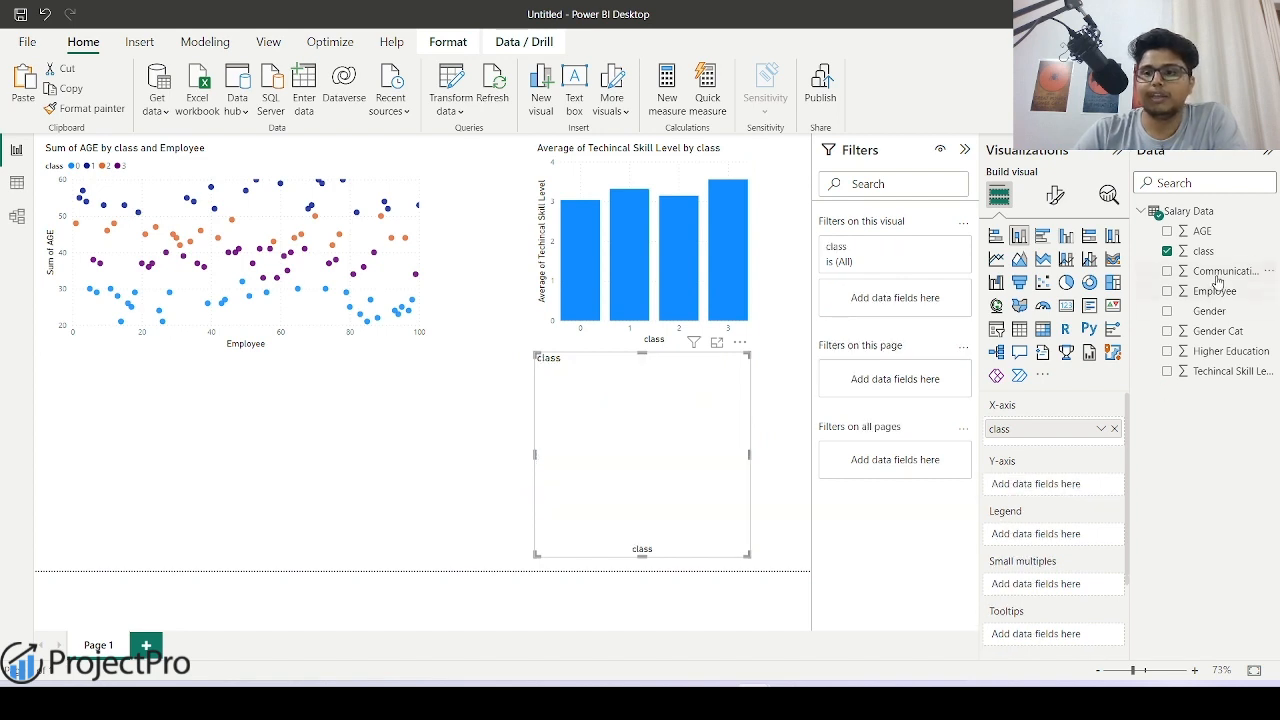
{"action": "left_click_drag", "start_coordinate": [1218, 275], "coordinate": [1045, 485]}
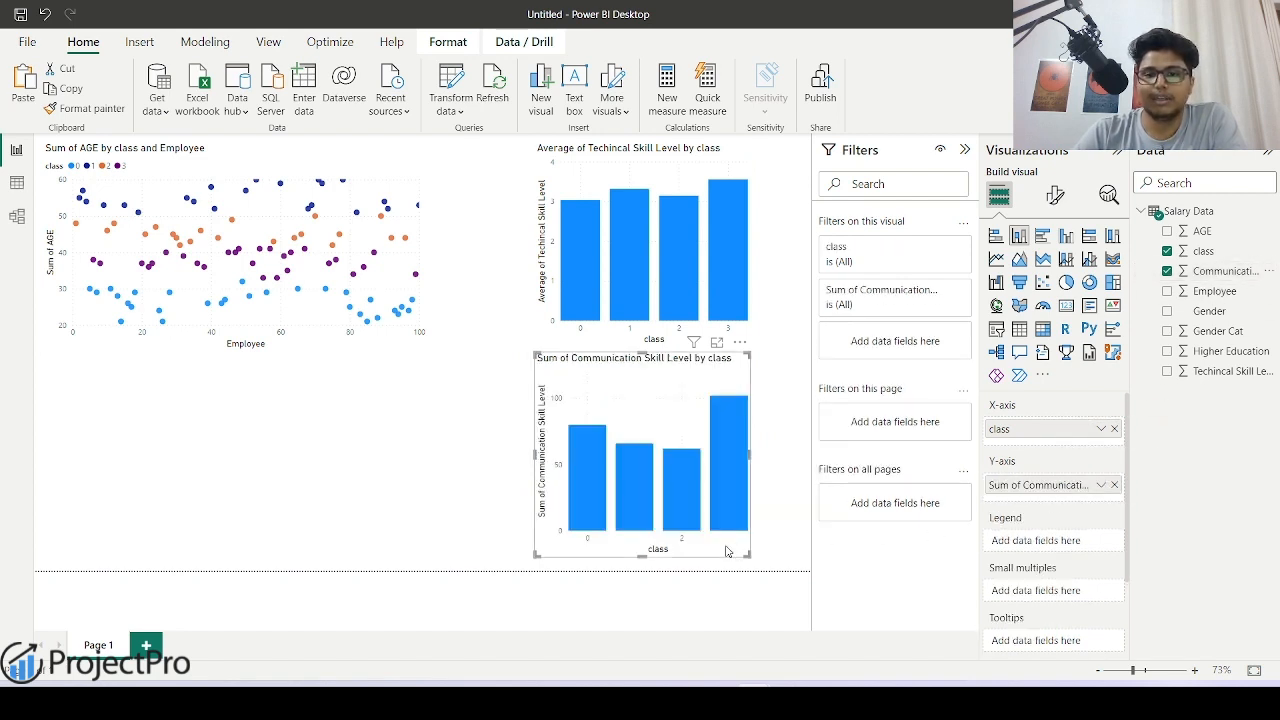
{"action": "left_click", "coordinate": [436, 520]}
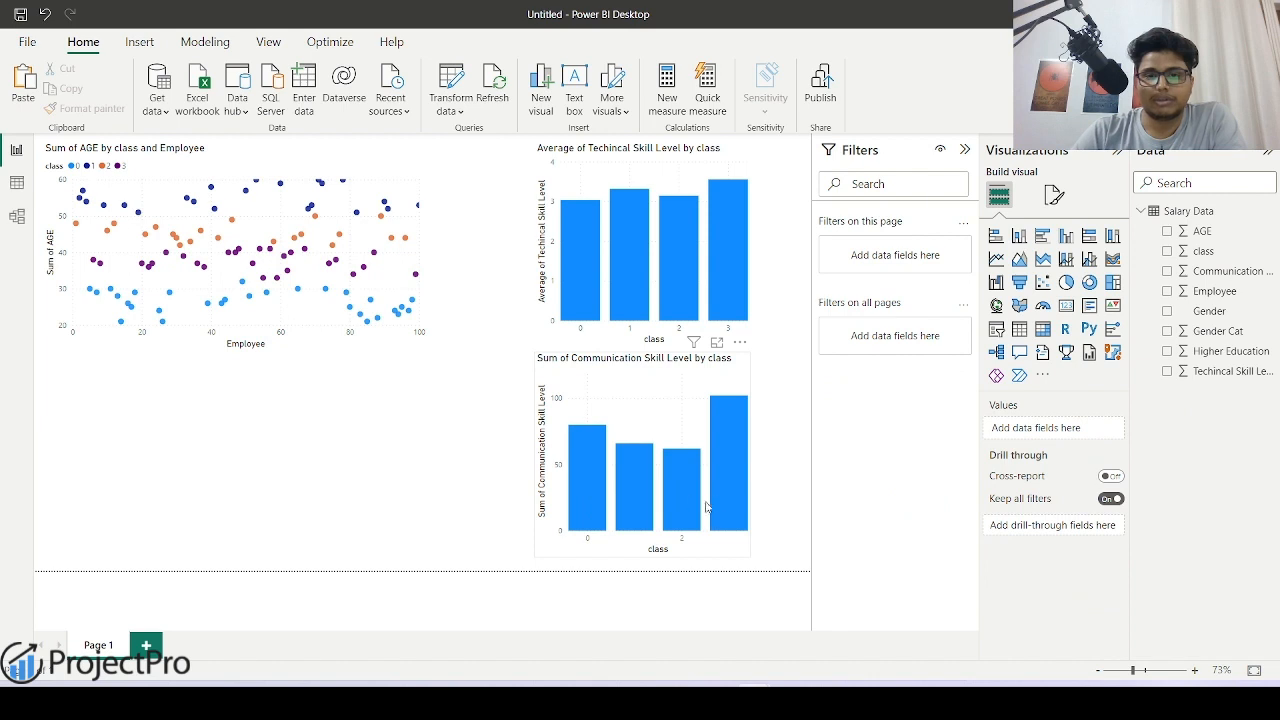
Cross-filter the report by class 2 from the Communication Skill Level chart, and clear the filter
{"action": "left_click", "coordinate": [697, 457]}
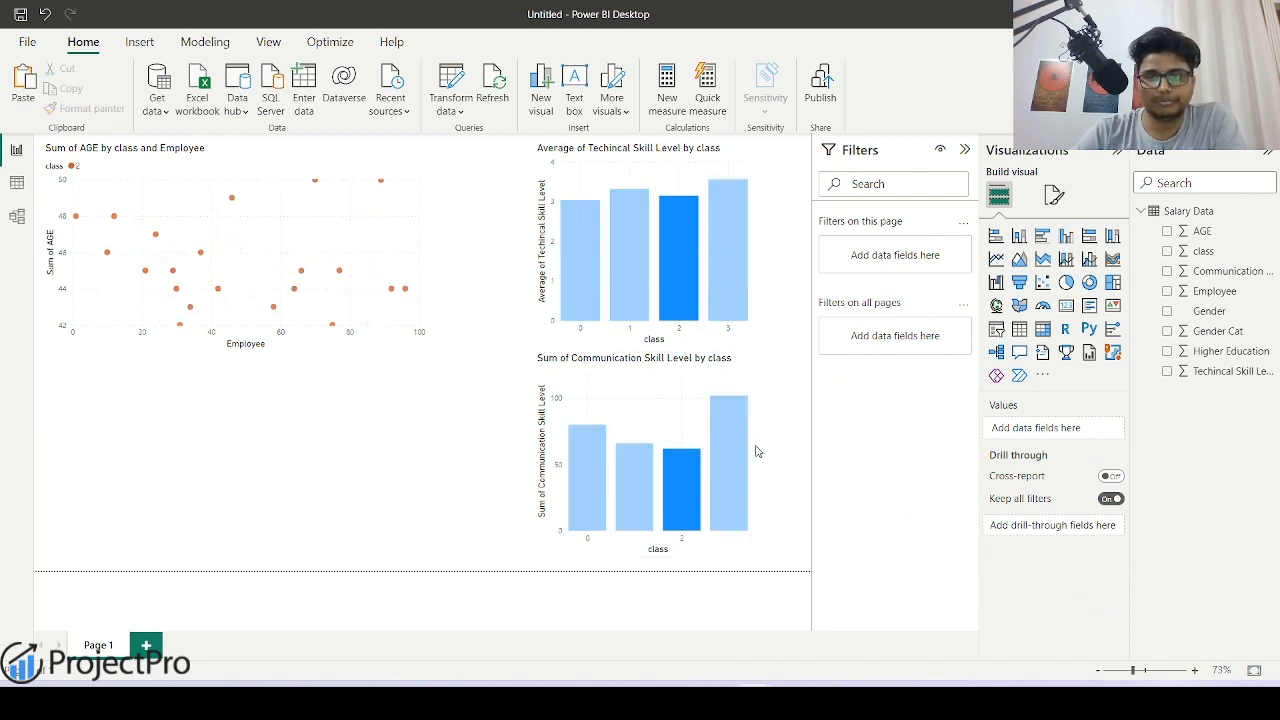
{"action": "left_click", "coordinate": [545, 421]}
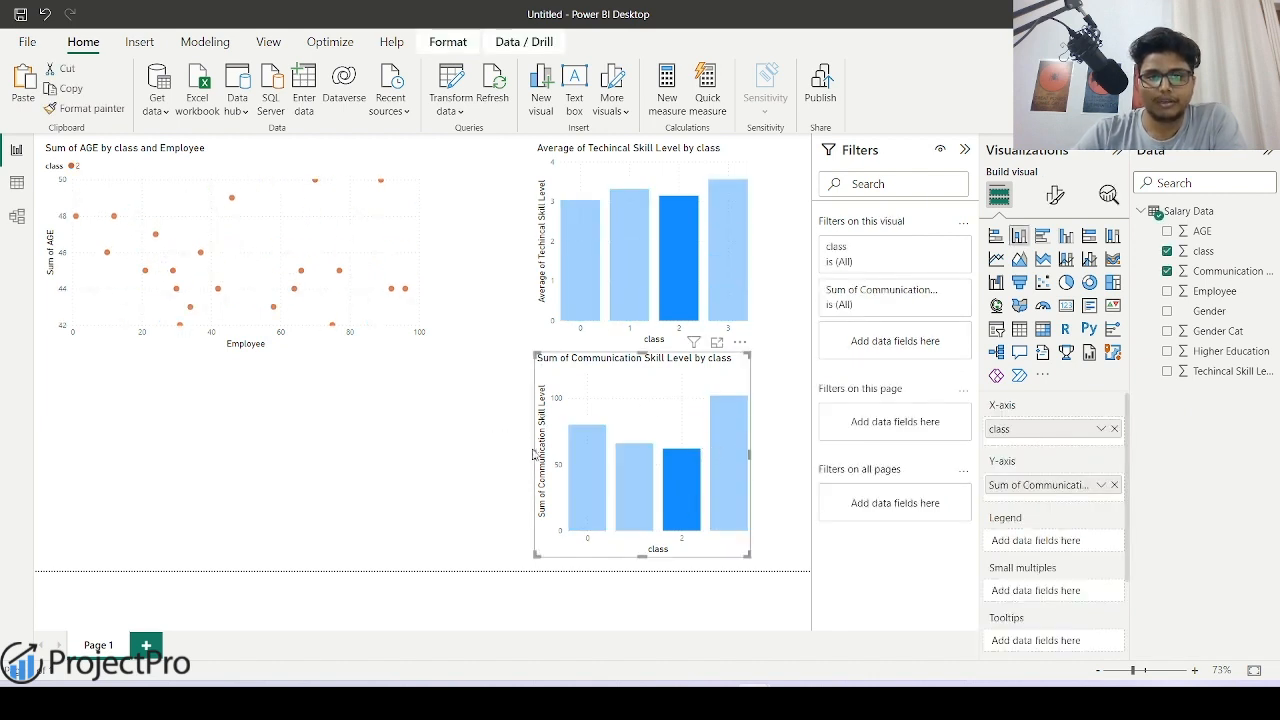
{"action": "left_click", "coordinate": [540, 538]}
{"action": "left_click", "coordinate": [371, 508]}
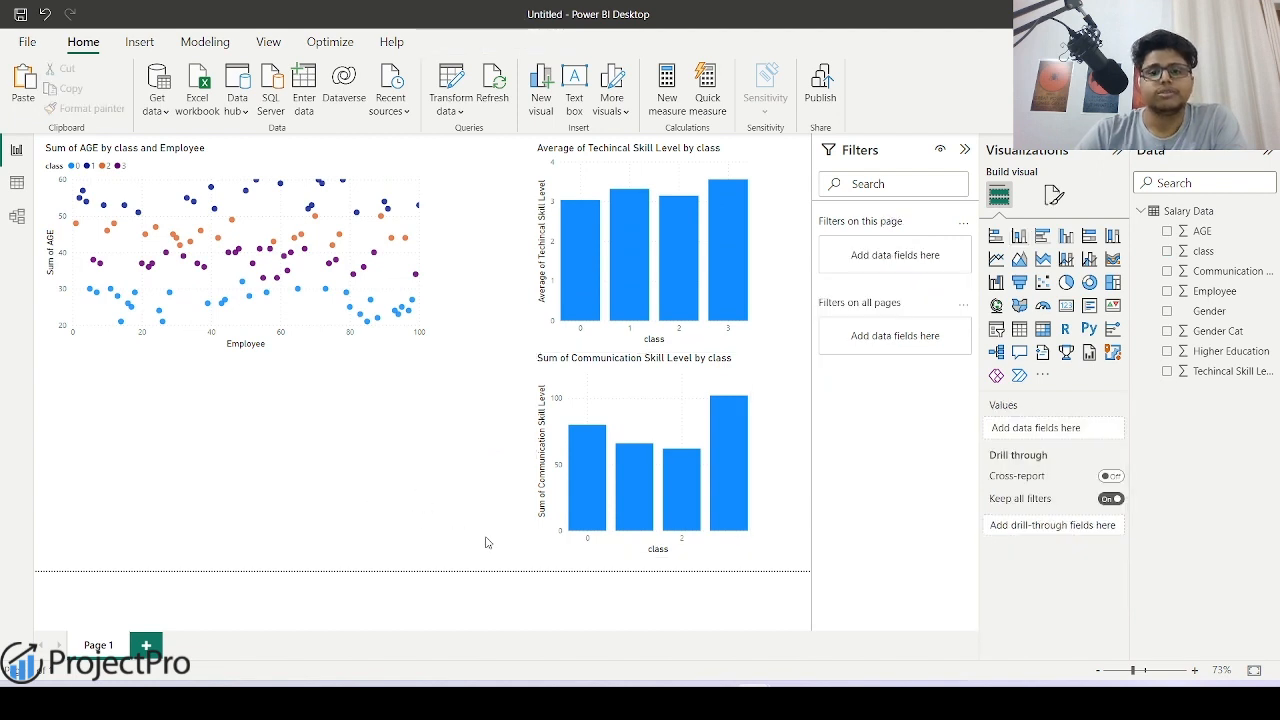
{"action": "left_click", "coordinate": [726, 498]}
Move both column charts slightly toward the page's right edge, keeping them aligned with each other
{"action": "left_click", "coordinate": [557, 556]}
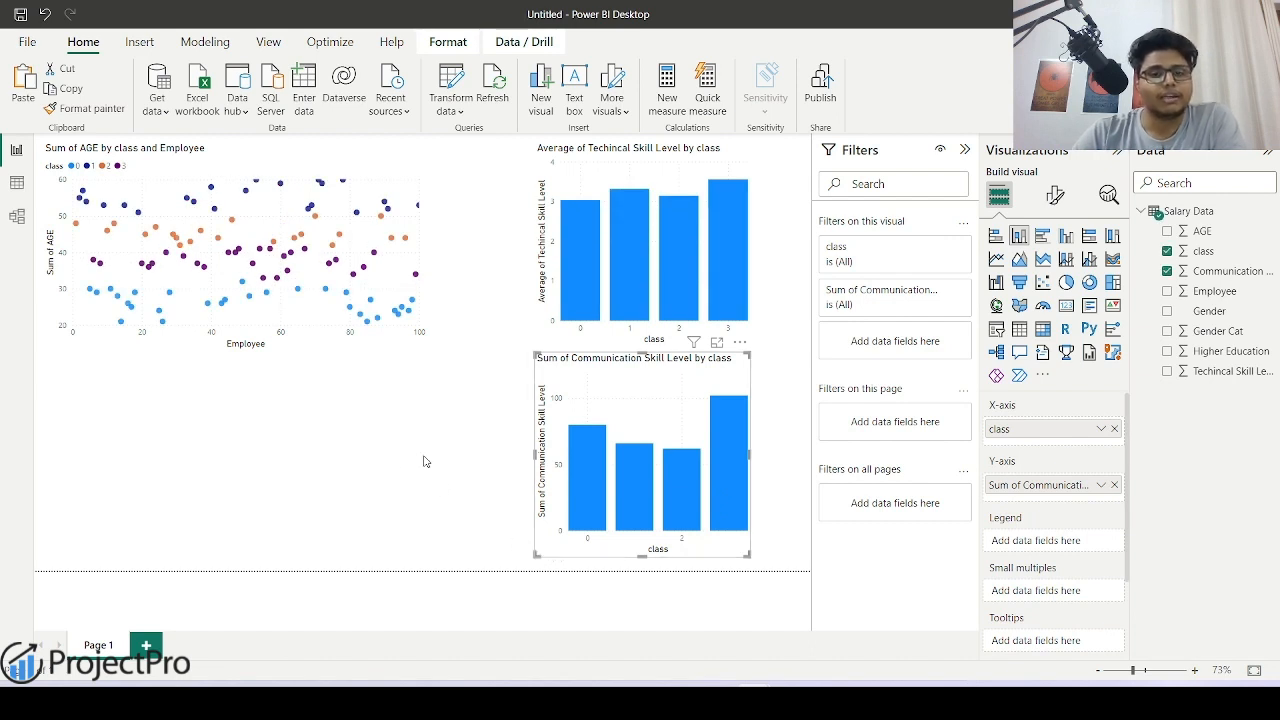
{"action": "left_click_drag", "start_coordinate": [538, 552], "coordinate": [587, 557]}
{"action": "left_click_drag", "start_coordinate": [567, 340], "coordinate": [603, 340]}
{"action": "left_click", "coordinate": [368, 481]}
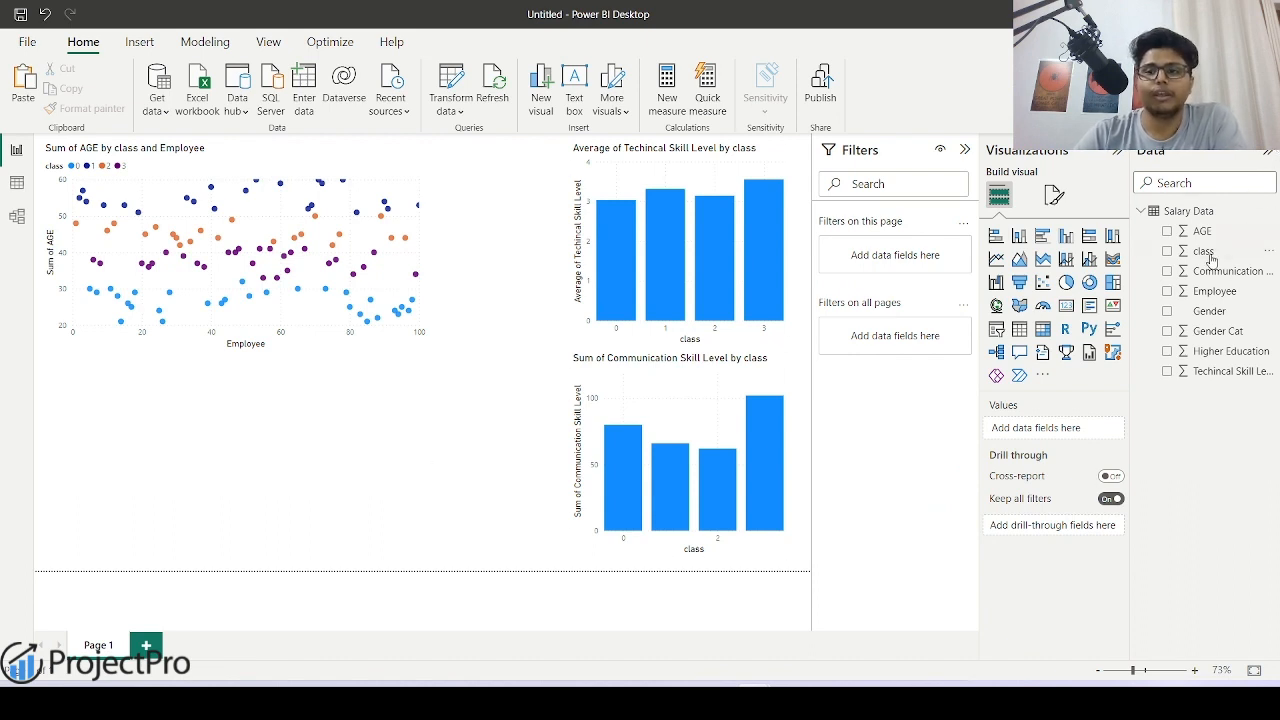
Add a stacked bar chart below the scatter chart with Employee on the X-axis, aggregated as Count
{"action": "left_click", "coordinate": [996, 236]}
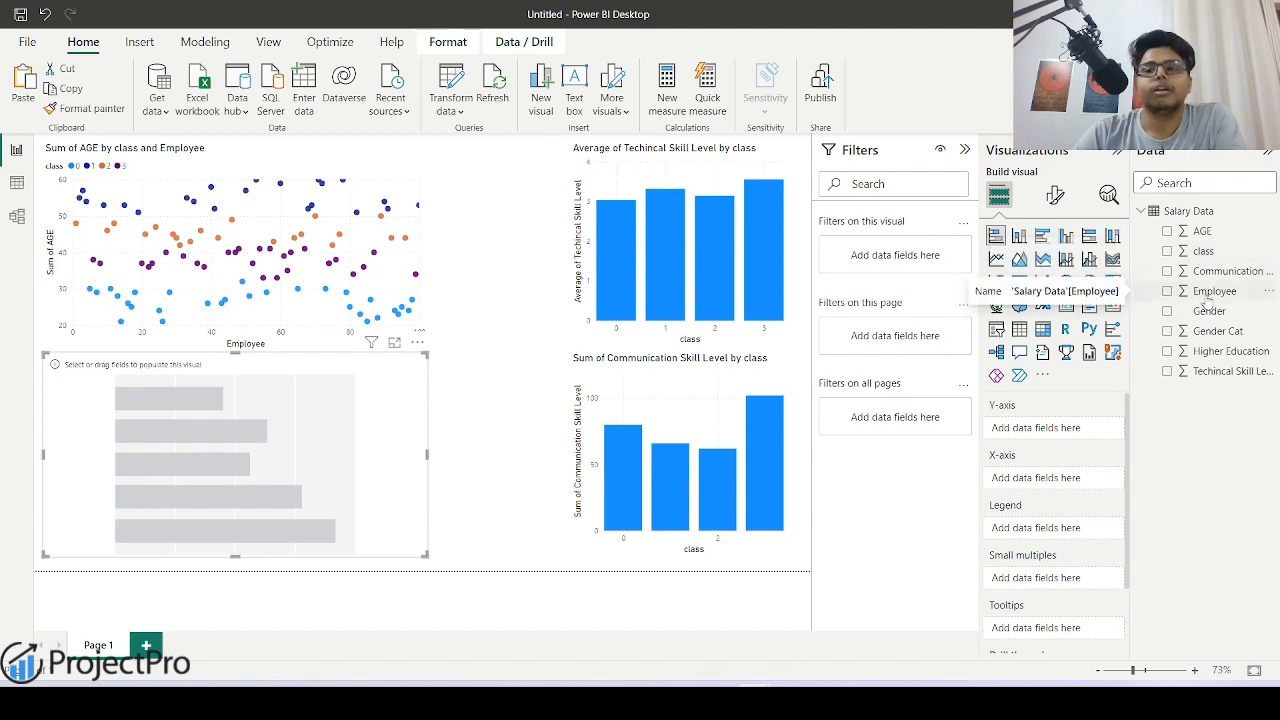
{"action": "left_click_drag", "start_coordinate": [1207, 300], "coordinate": [1045, 480]}
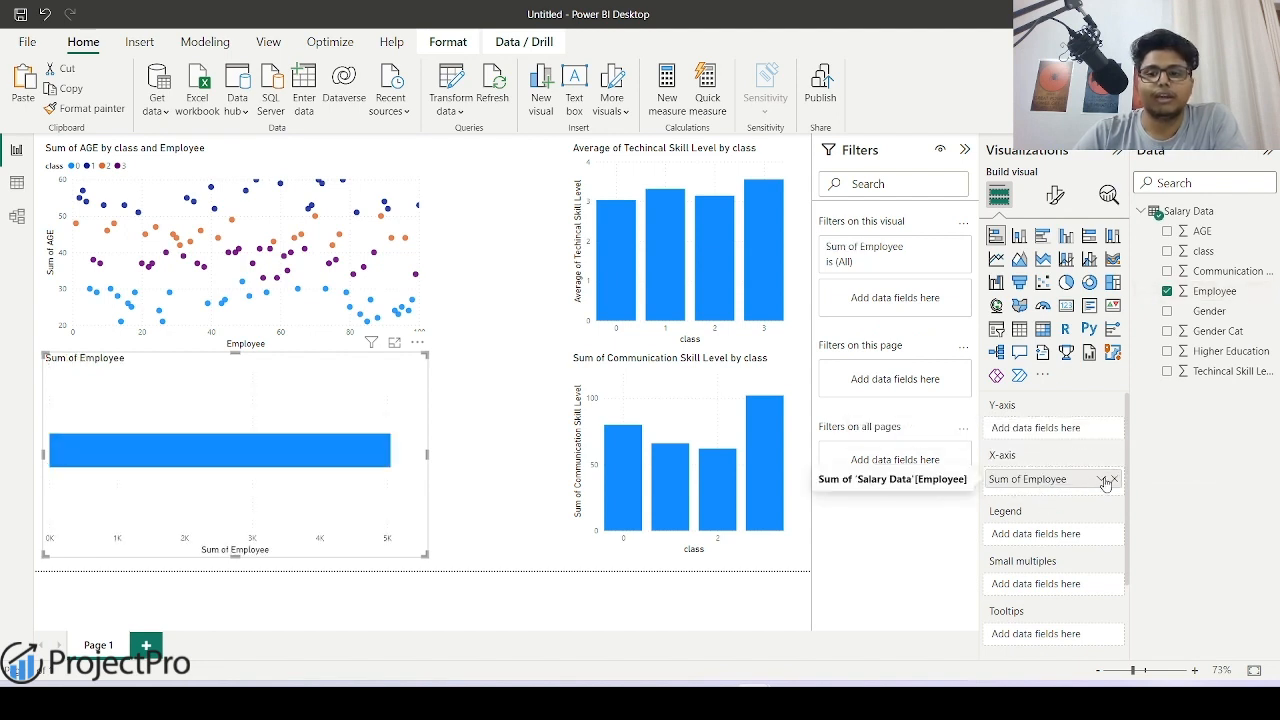
{"action": "left_click", "coordinate": [1100, 479]}
{"action": "left_click", "coordinate": [1145, 373]}
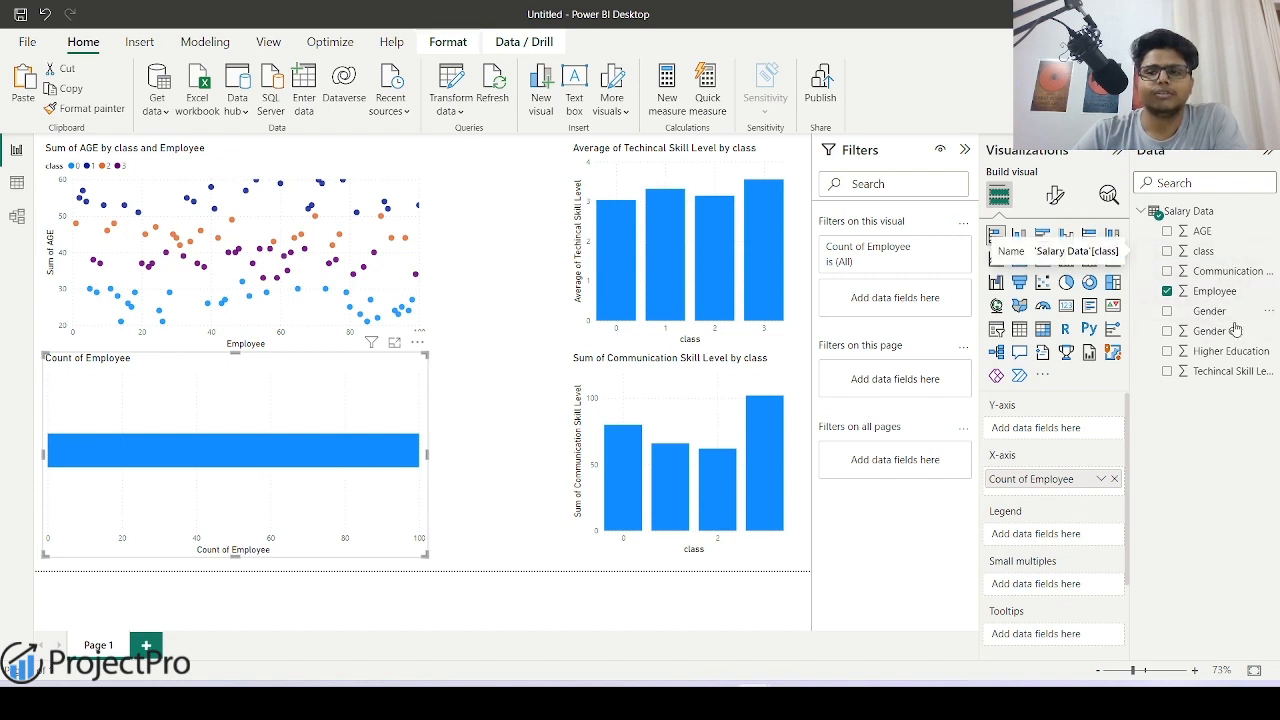
Assign Higher Education to the bar chart's Y-axis and class to its legend, and examine the class segments
{"action": "left_click_drag", "start_coordinate": [1230, 351], "coordinate": [1105, 426]}
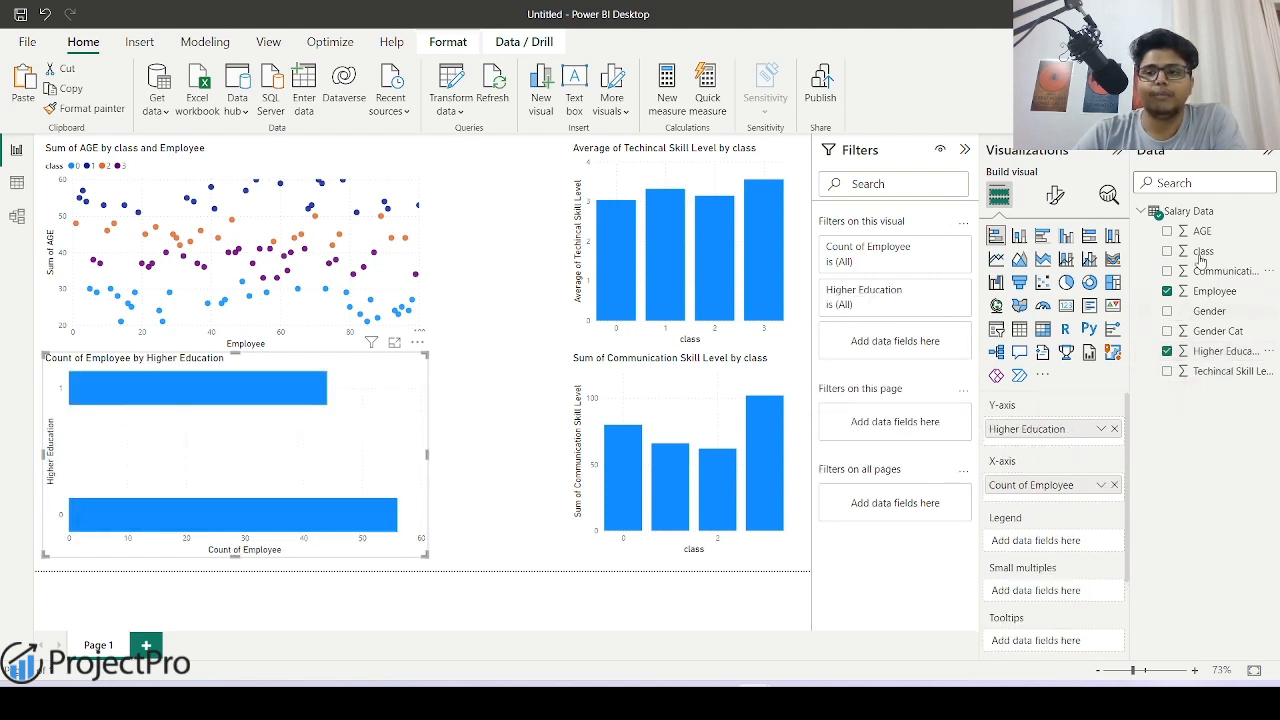
{"action": "left_click_drag", "start_coordinate": [1200, 255], "coordinate": [1040, 541]}
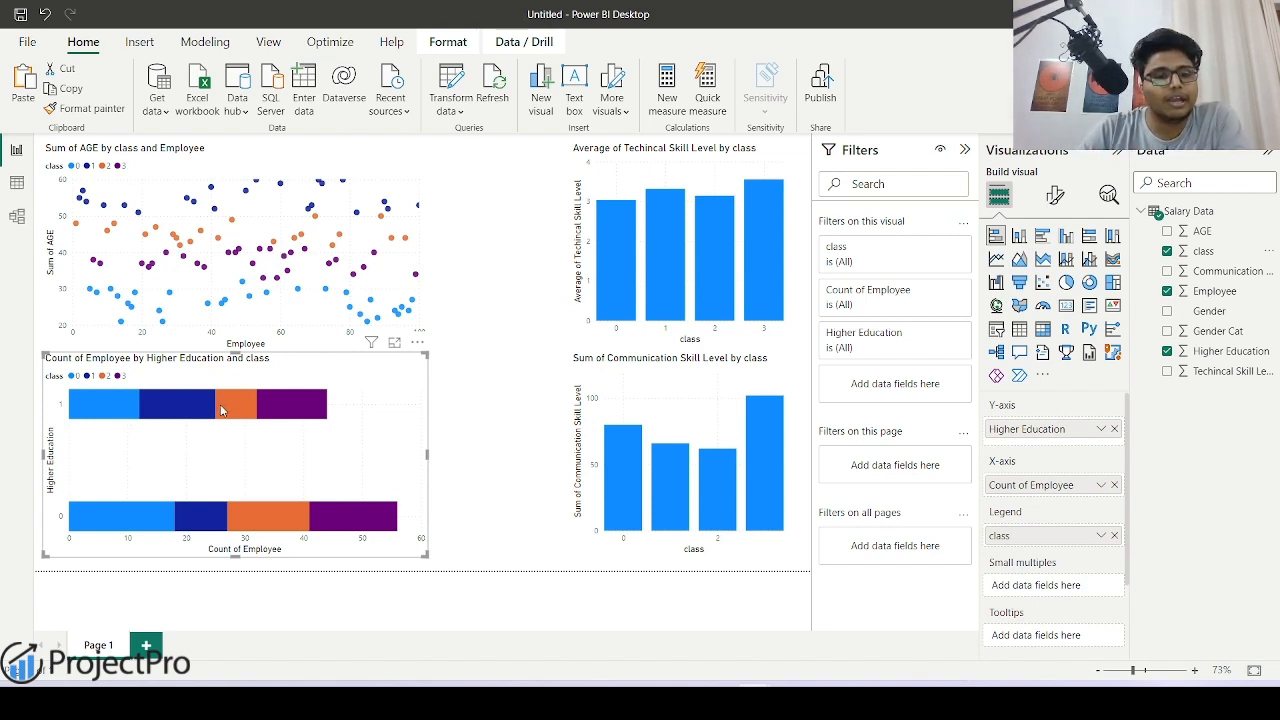
{"action": "mouse_move", "coordinate": [99, 383]}
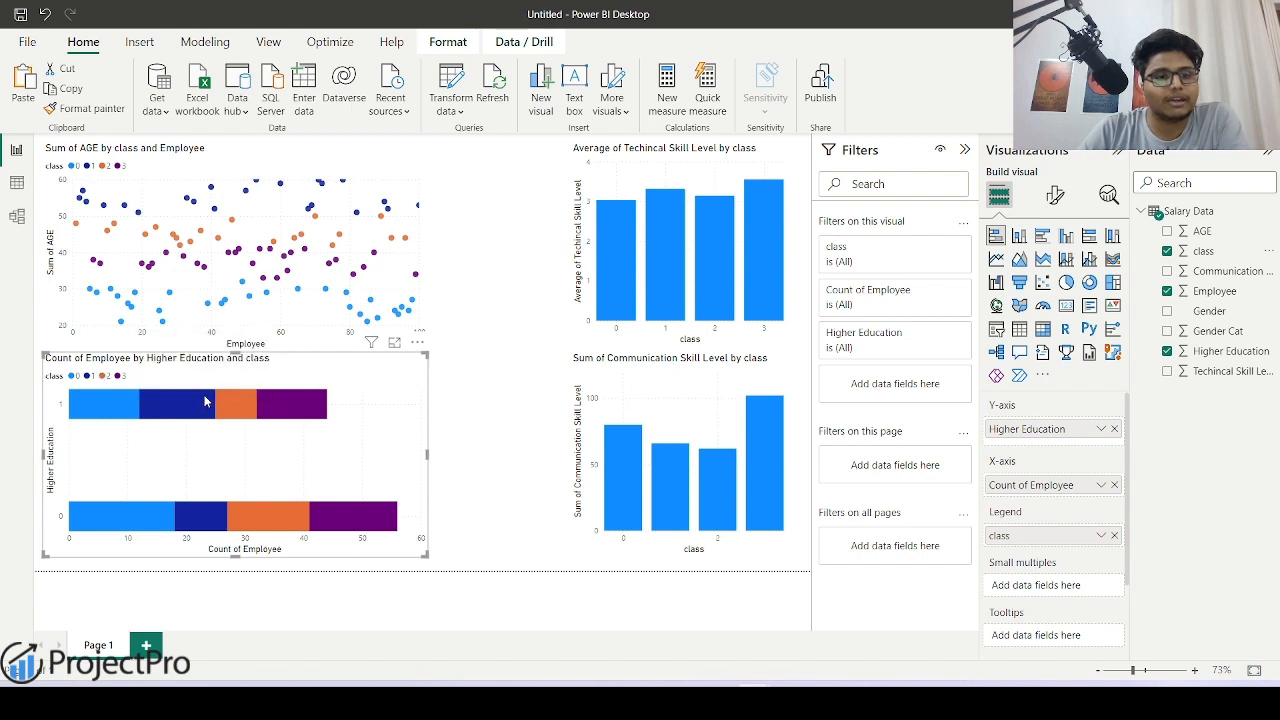
{"action": "mouse_move", "coordinate": [230, 408]}
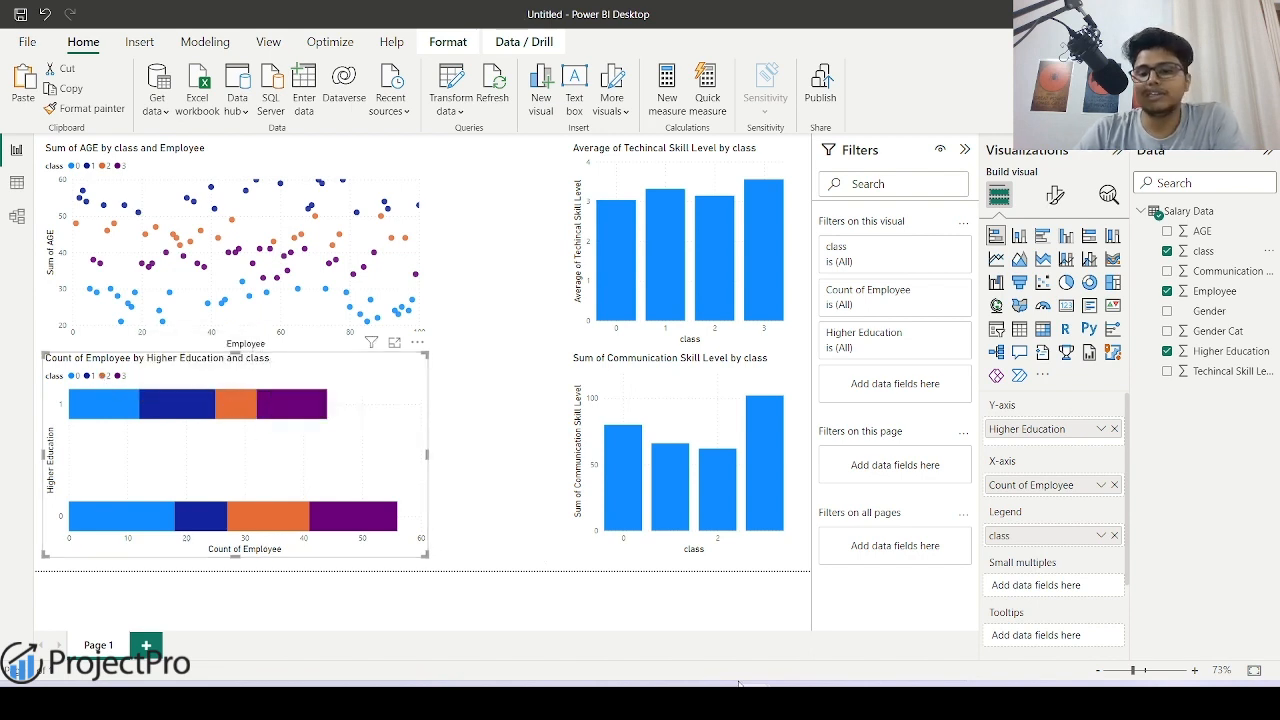
{"action": "mouse_move", "coordinate": [754, 702]}
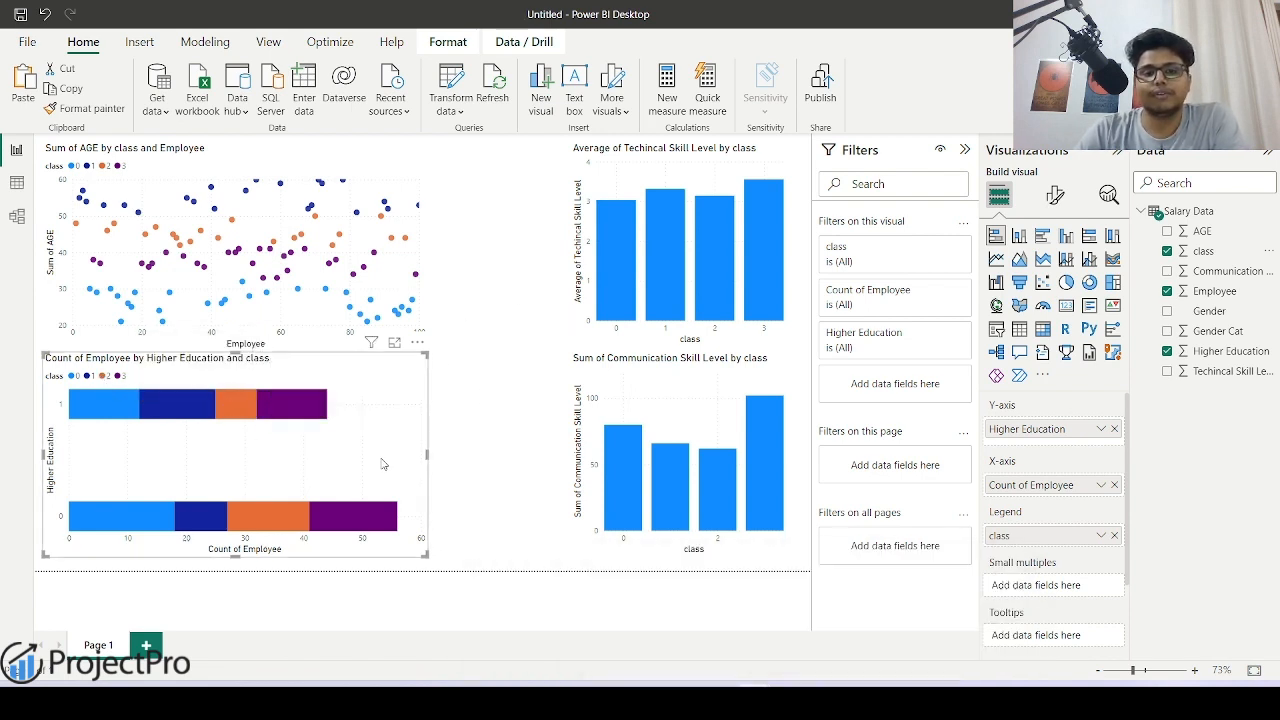
Move the Higher Education bar chart slightly down to the page's lower edge, and widen the scatter chart above it a little
{"action": "mouse_move", "coordinate": [389, 463]}
{"action": "left_mouse_down"}
{"action": "mouse_move", "coordinate": [390, 478]}
{"action": "mouse_move", "coordinate": [377, 471]}
{"action": "left_mouse_up"}
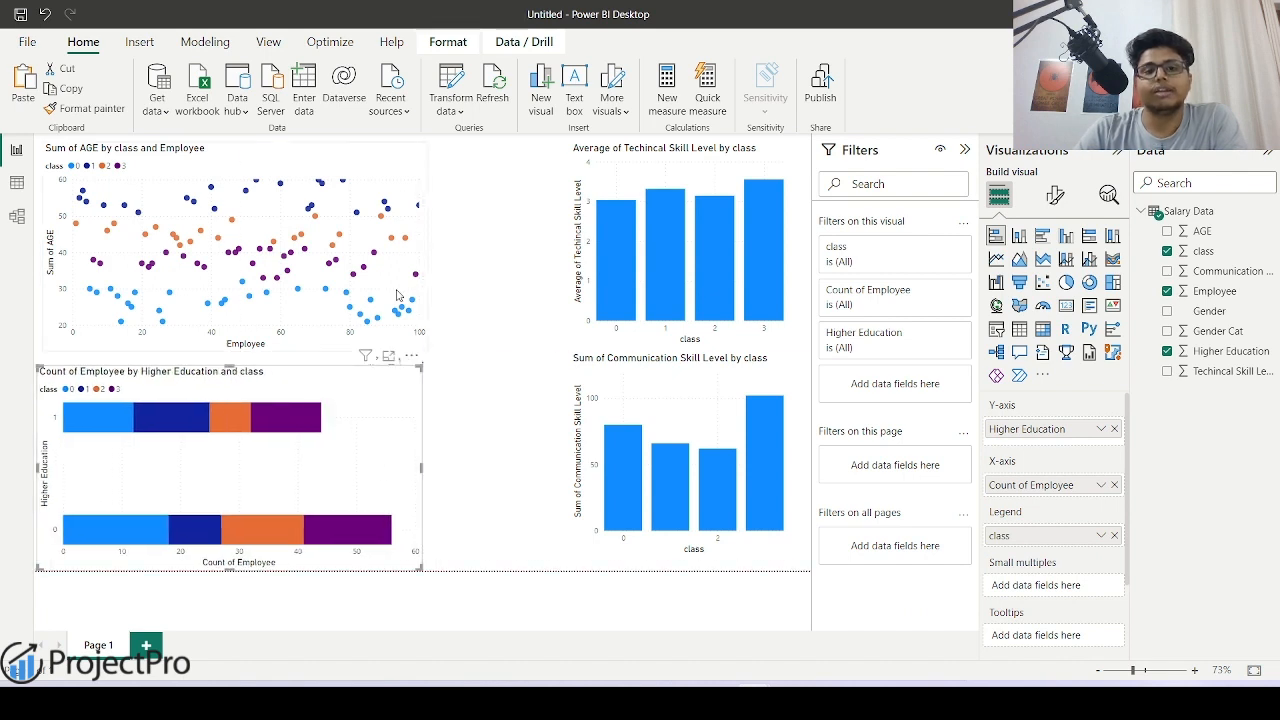
{"action": "left_click", "coordinate": [415, 258]}
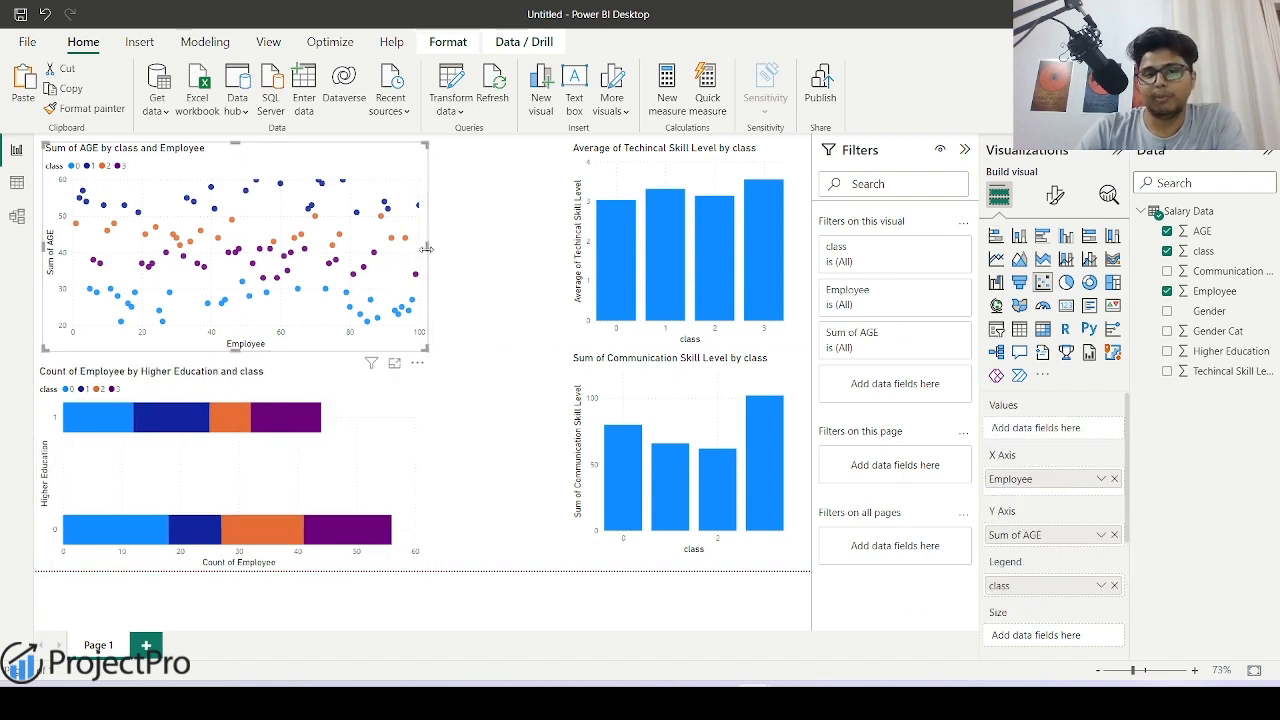
{"action": "left_click_drag", "start_coordinate": [427, 247], "coordinate": [436, 247]}
{"action": "left_click", "coordinate": [380, 430]}
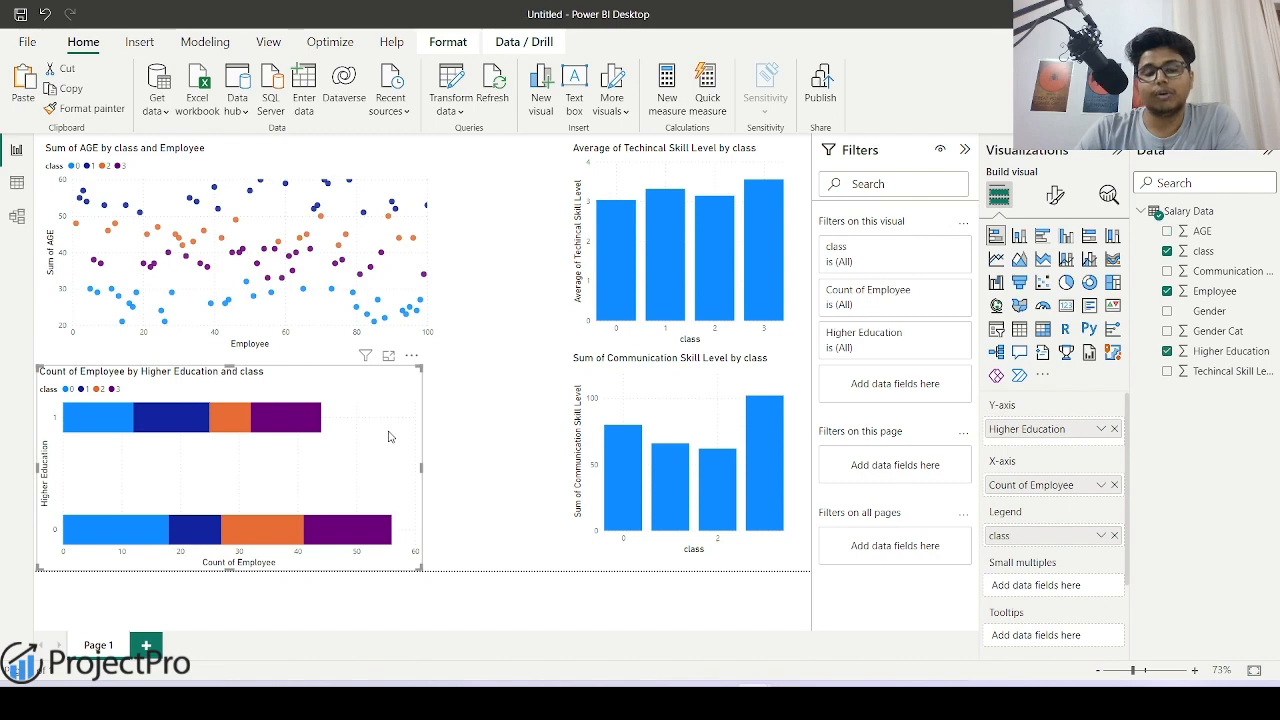
Open the Salary Data query in the Power Query Editor and bring its class column into view
{"action": "mouse_move", "coordinate": [752, 700]}
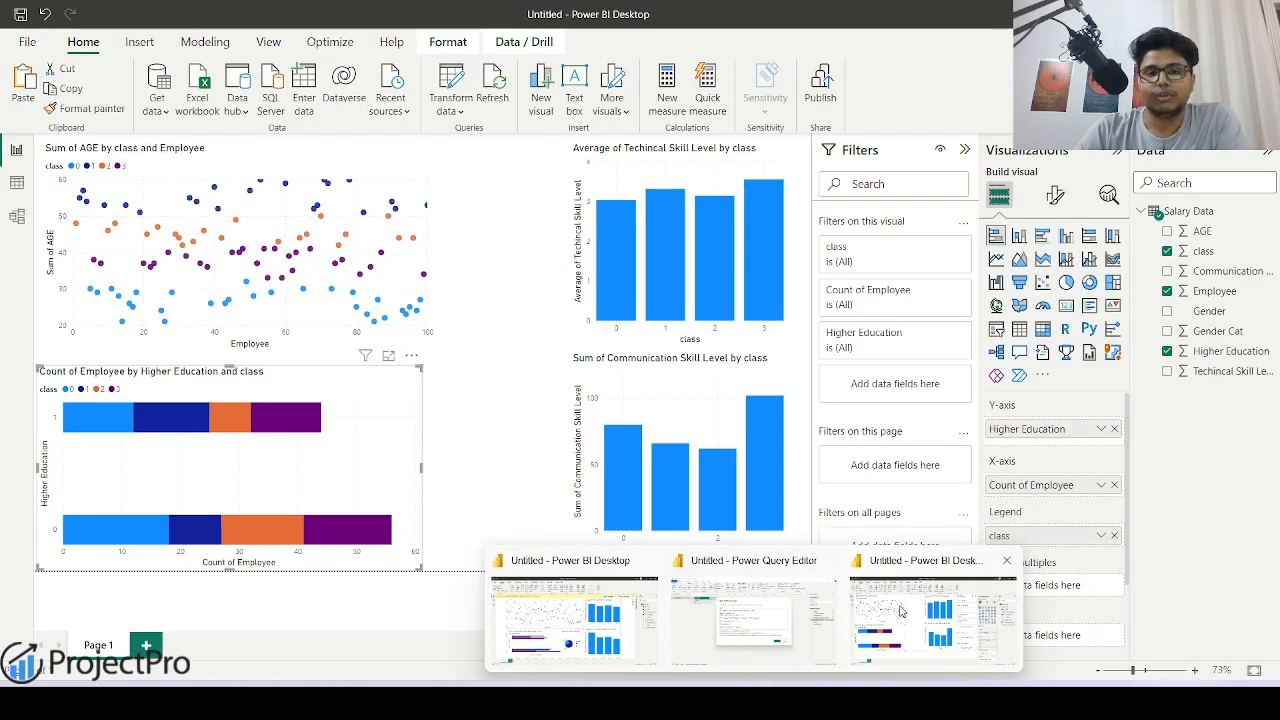
{"action": "left_click", "coordinate": [900, 612]}
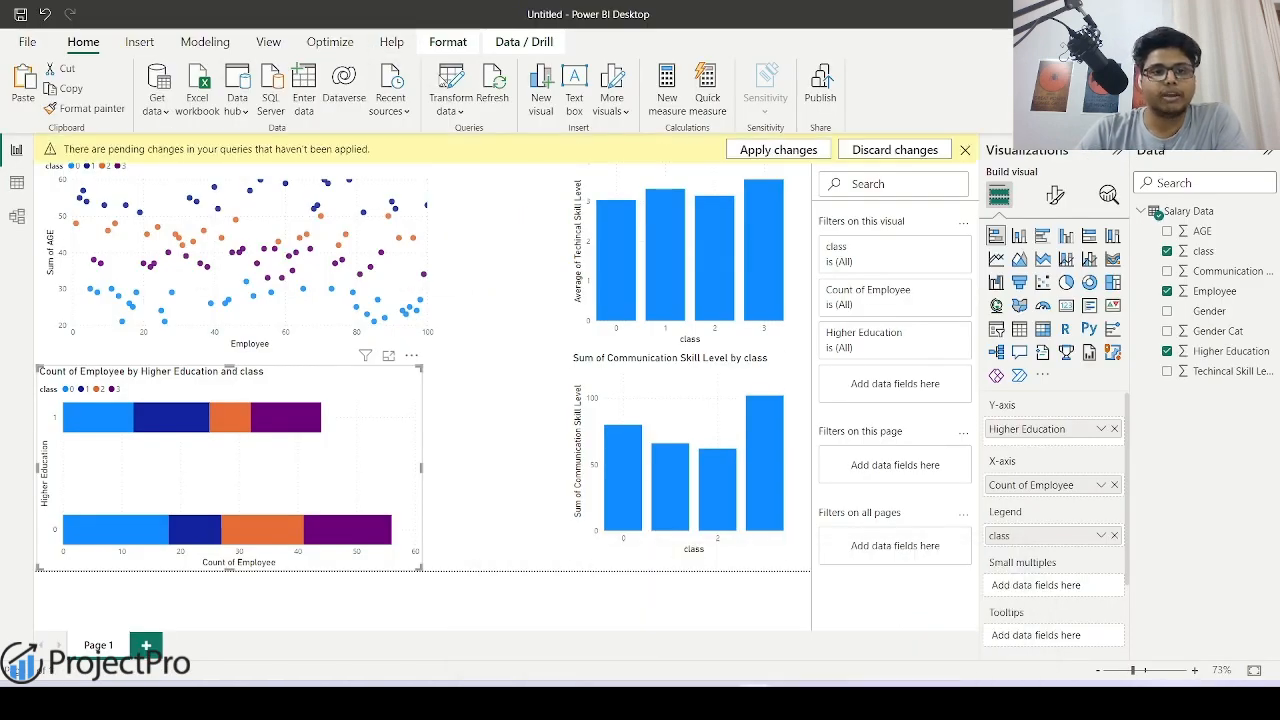
{"action": "left_click", "coordinate": [444, 90]}
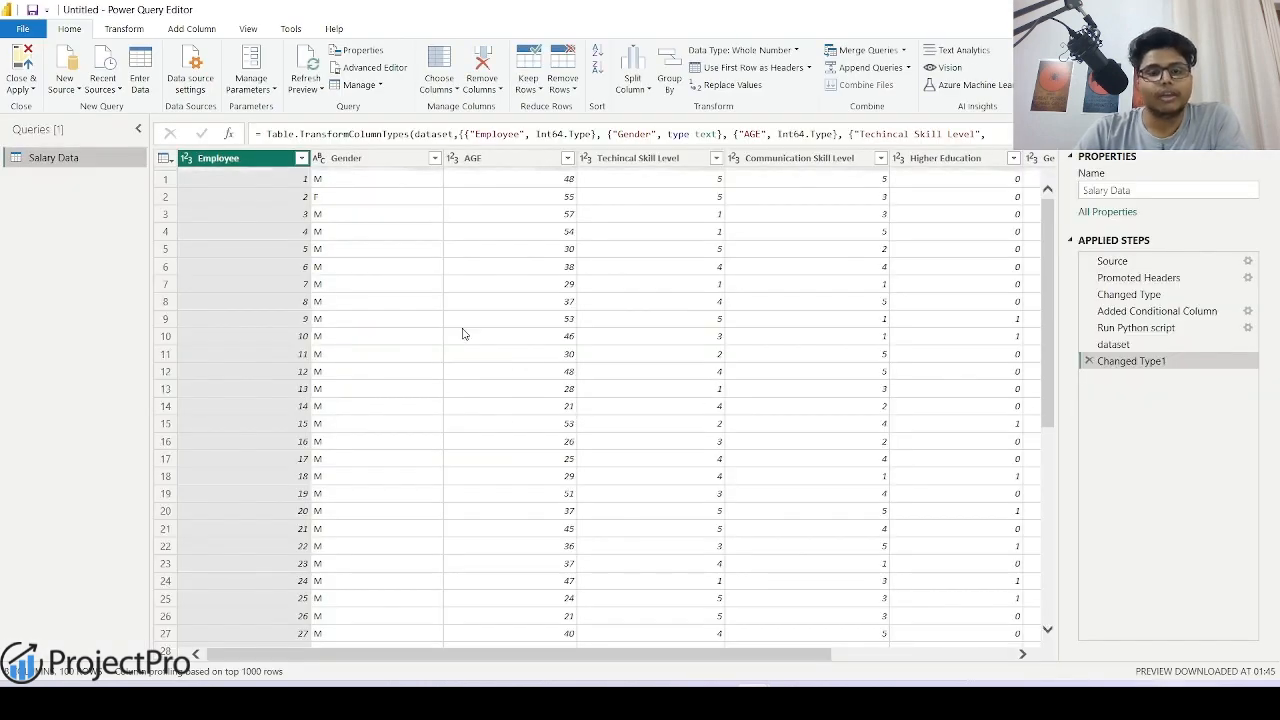
{"action": "left_click_drag", "start_coordinate": [505, 652], "coordinate": [686, 652]}
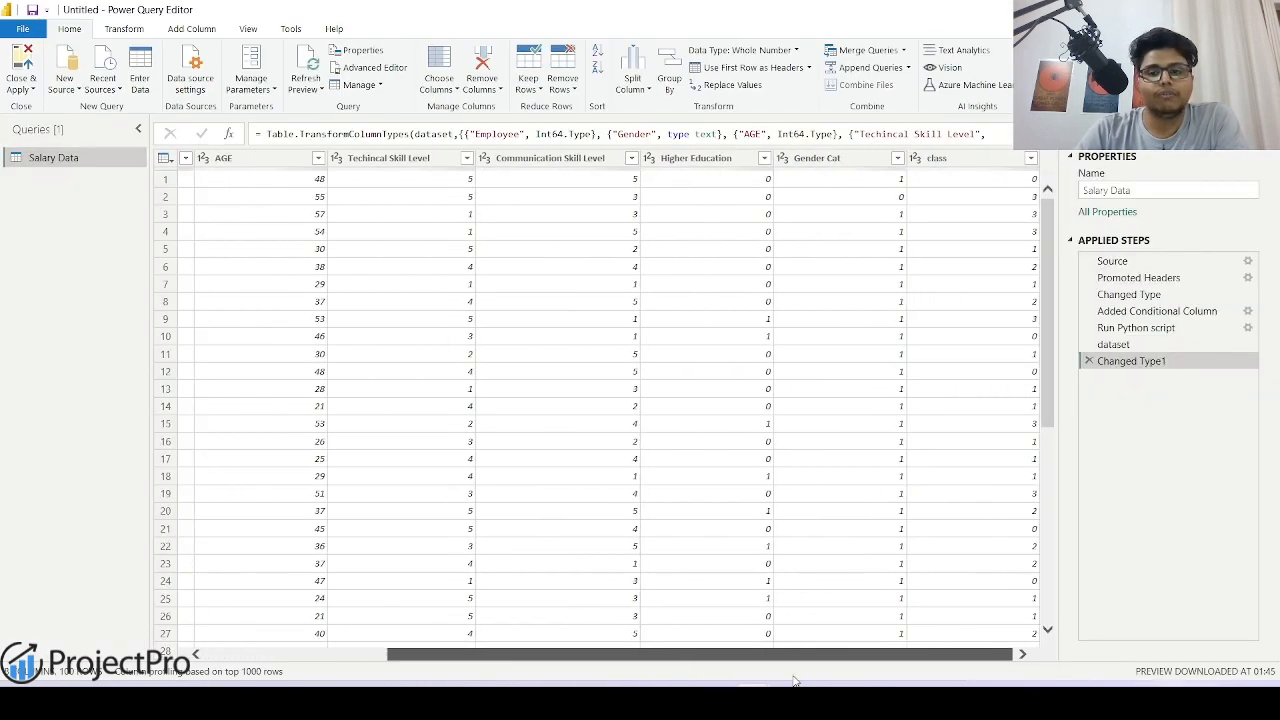
Inspect individual values in the class column, including rows 1 and 4, and return to the Power BI report
{"action": "left_click", "coordinate": [962, 388]}
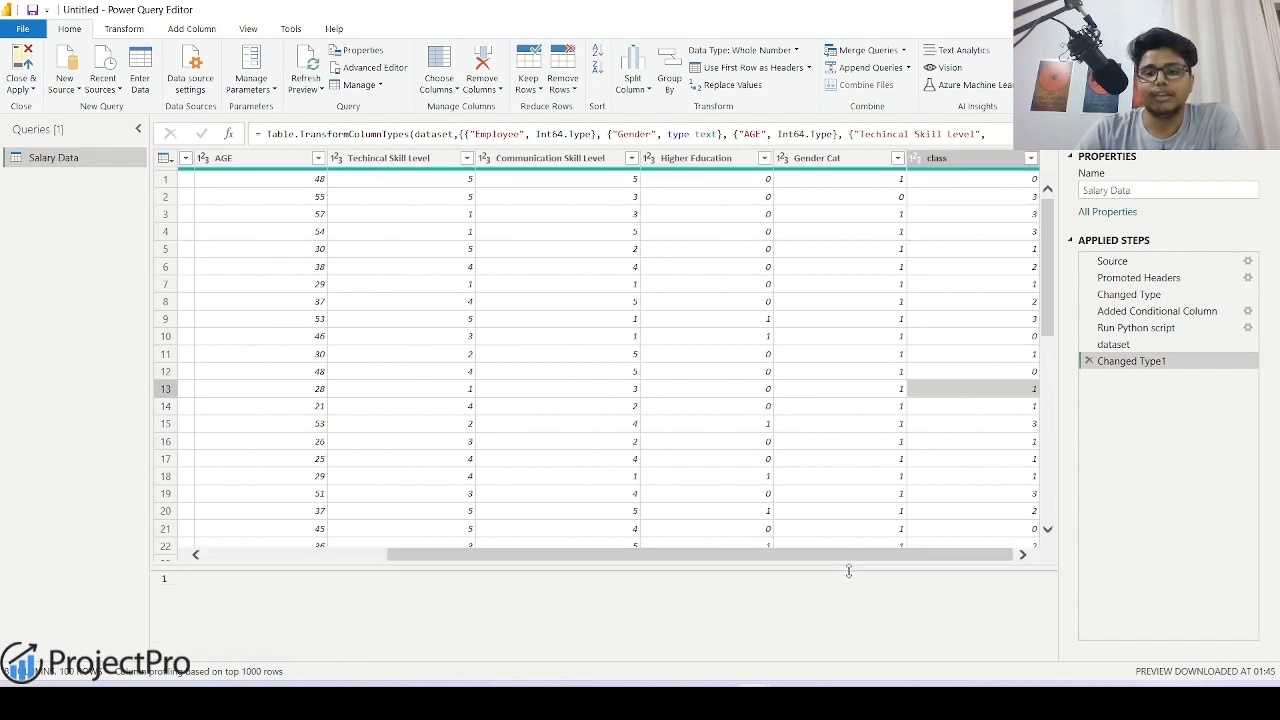
{"action": "left_click_drag", "start_coordinate": [785, 565], "coordinate": [785, 612]}
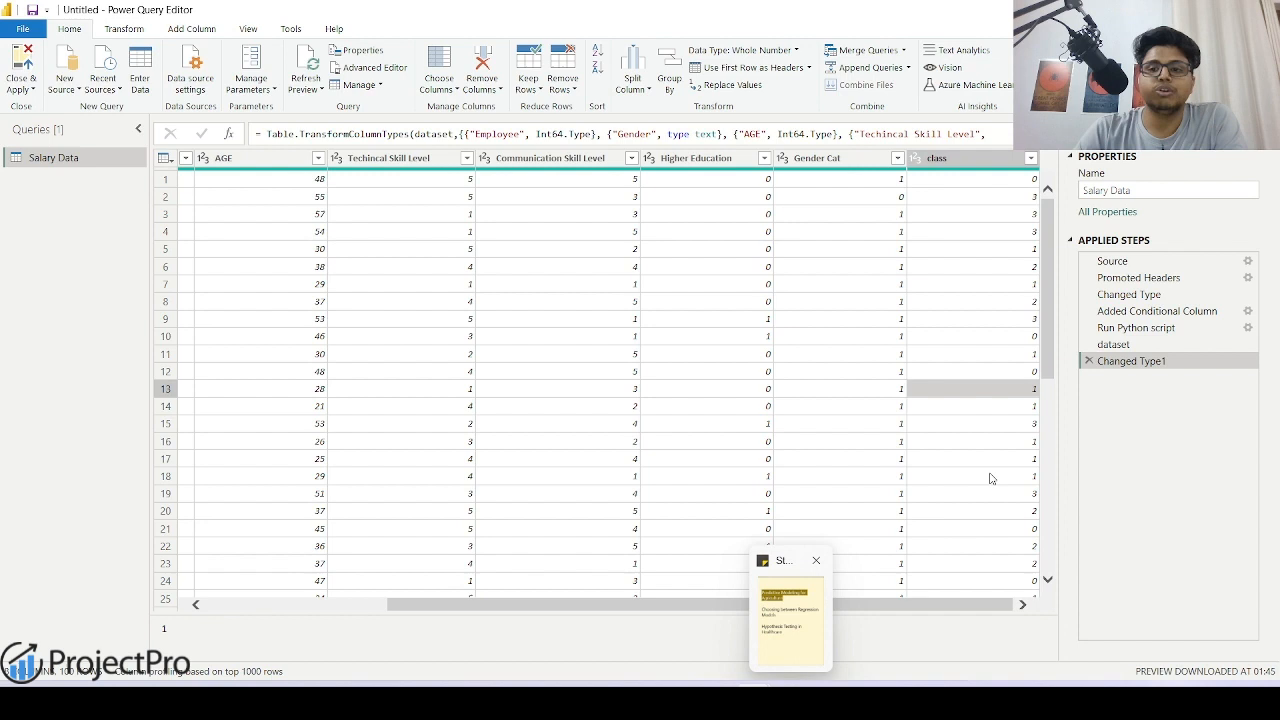
{"action": "left_click", "coordinate": [1008, 342]}
{"action": "left_click", "coordinate": [996, 186]}
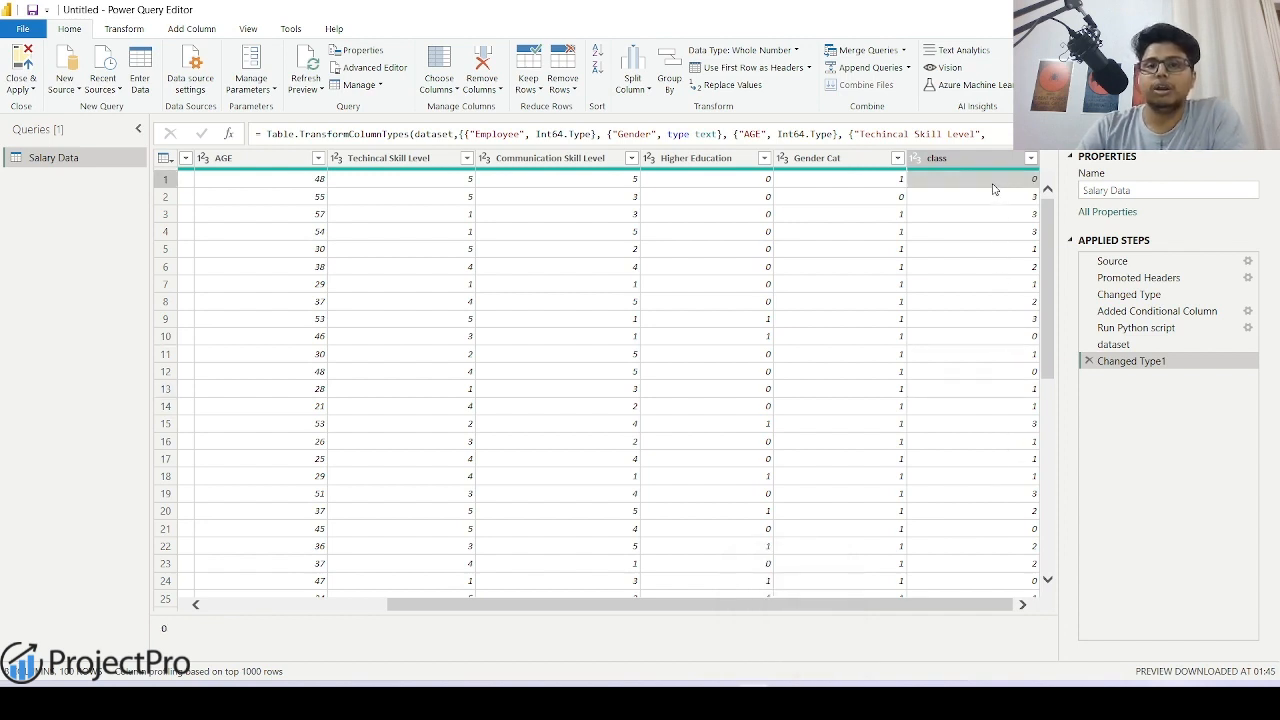
{"action": "left_click", "coordinate": [1000, 236]}
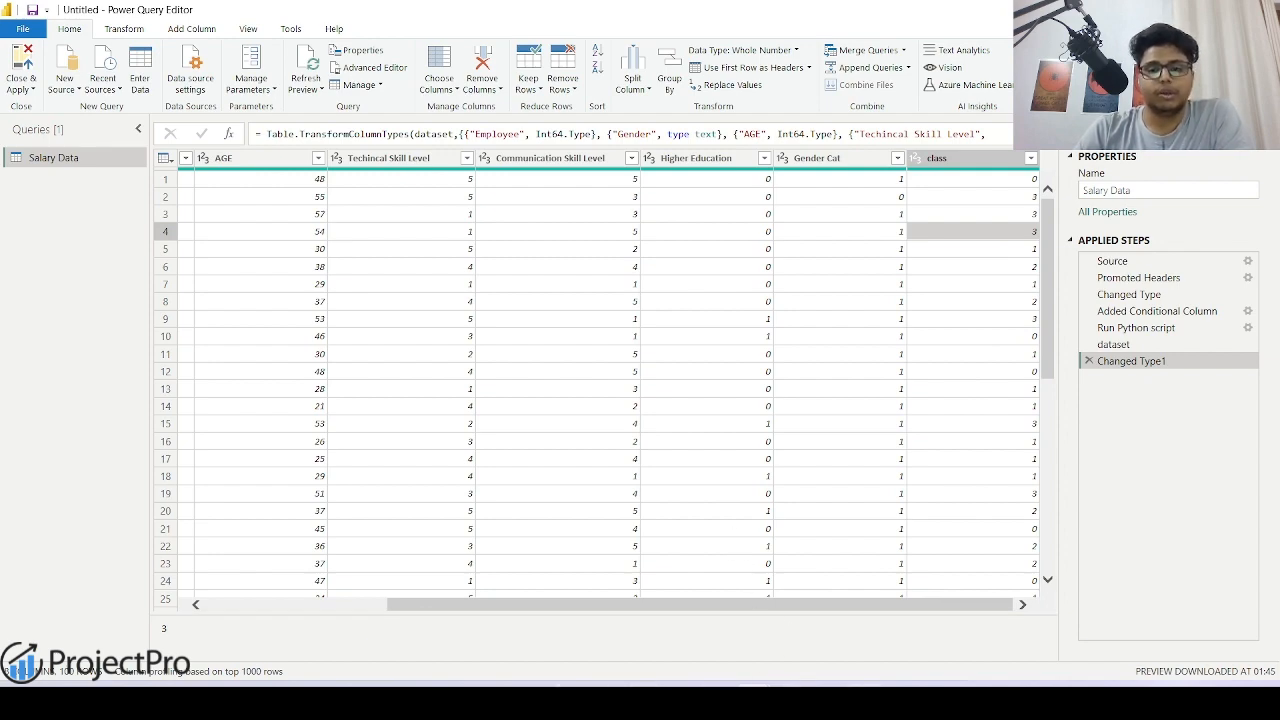
{"action": "mouse_move", "coordinate": [760, 700]}
{"action": "left_click", "coordinate": [851, 635]}
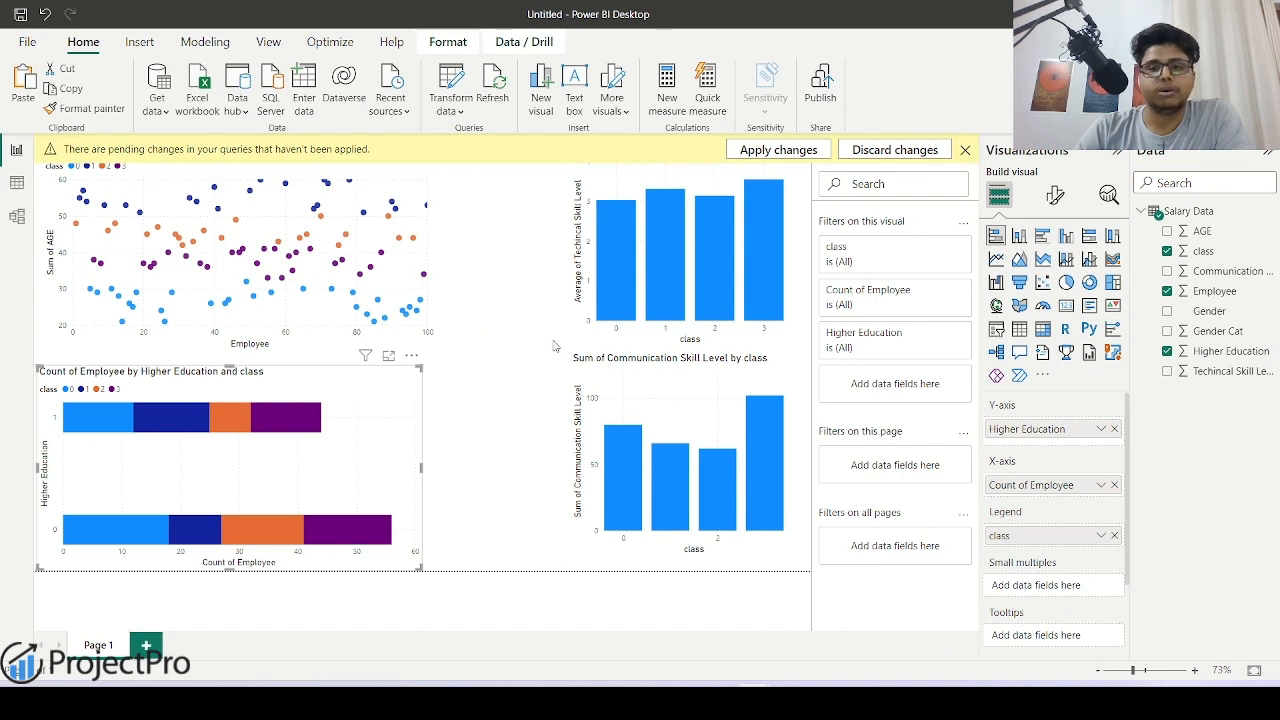